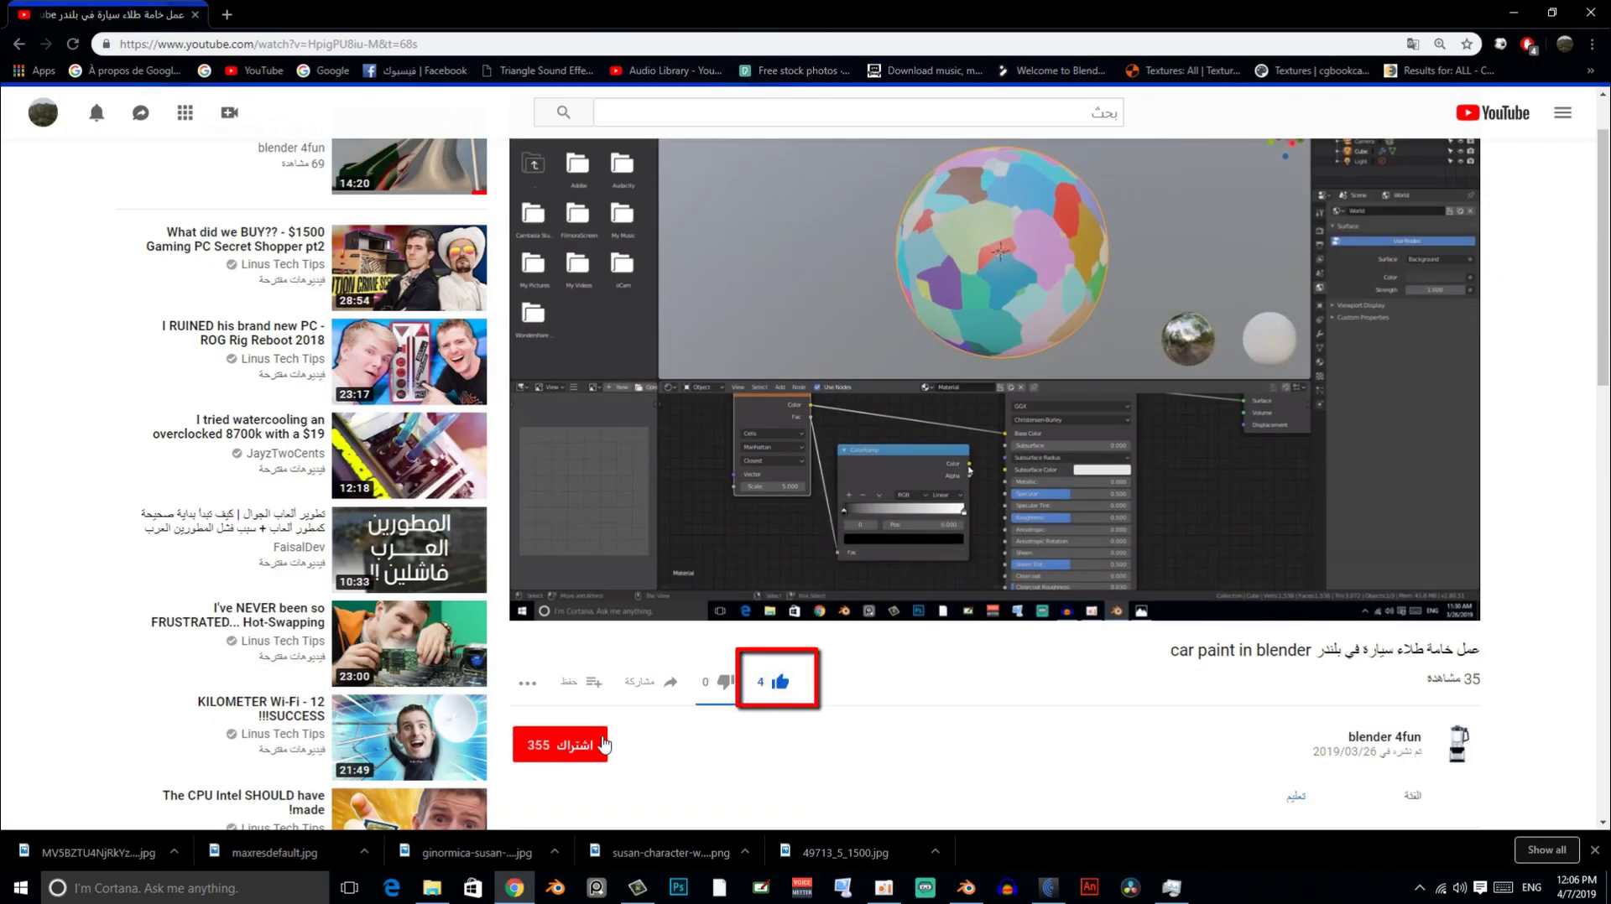
Subscribe to the blender 4fun channel from the car paint video page
{"action": "left_click", "coordinate": [603, 745]}
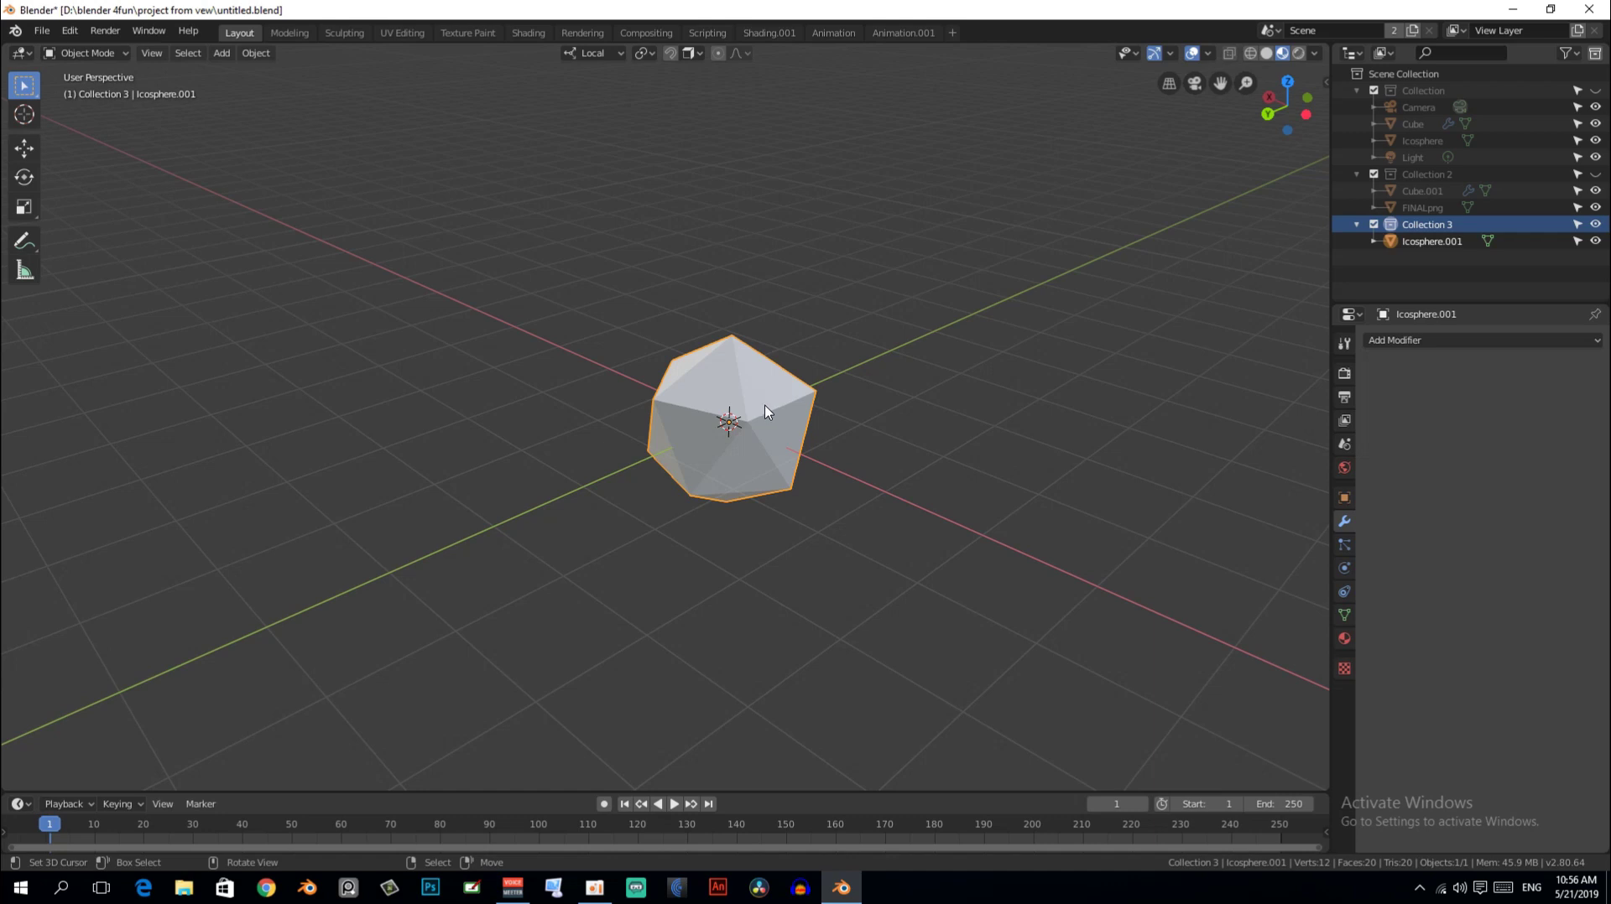
Edit the icosphere's mesh with the overlay Normals Size raised to 0.52
{"action": "key", "text": "Tab"}
{"action": "middle_click_drag", "start_coordinate": [765, 412], "coordinate": [709, 415]}
{"action": "scroll", "coordinate": [708, 415], "scroll_direction": "up", "scroll_amount": 3}
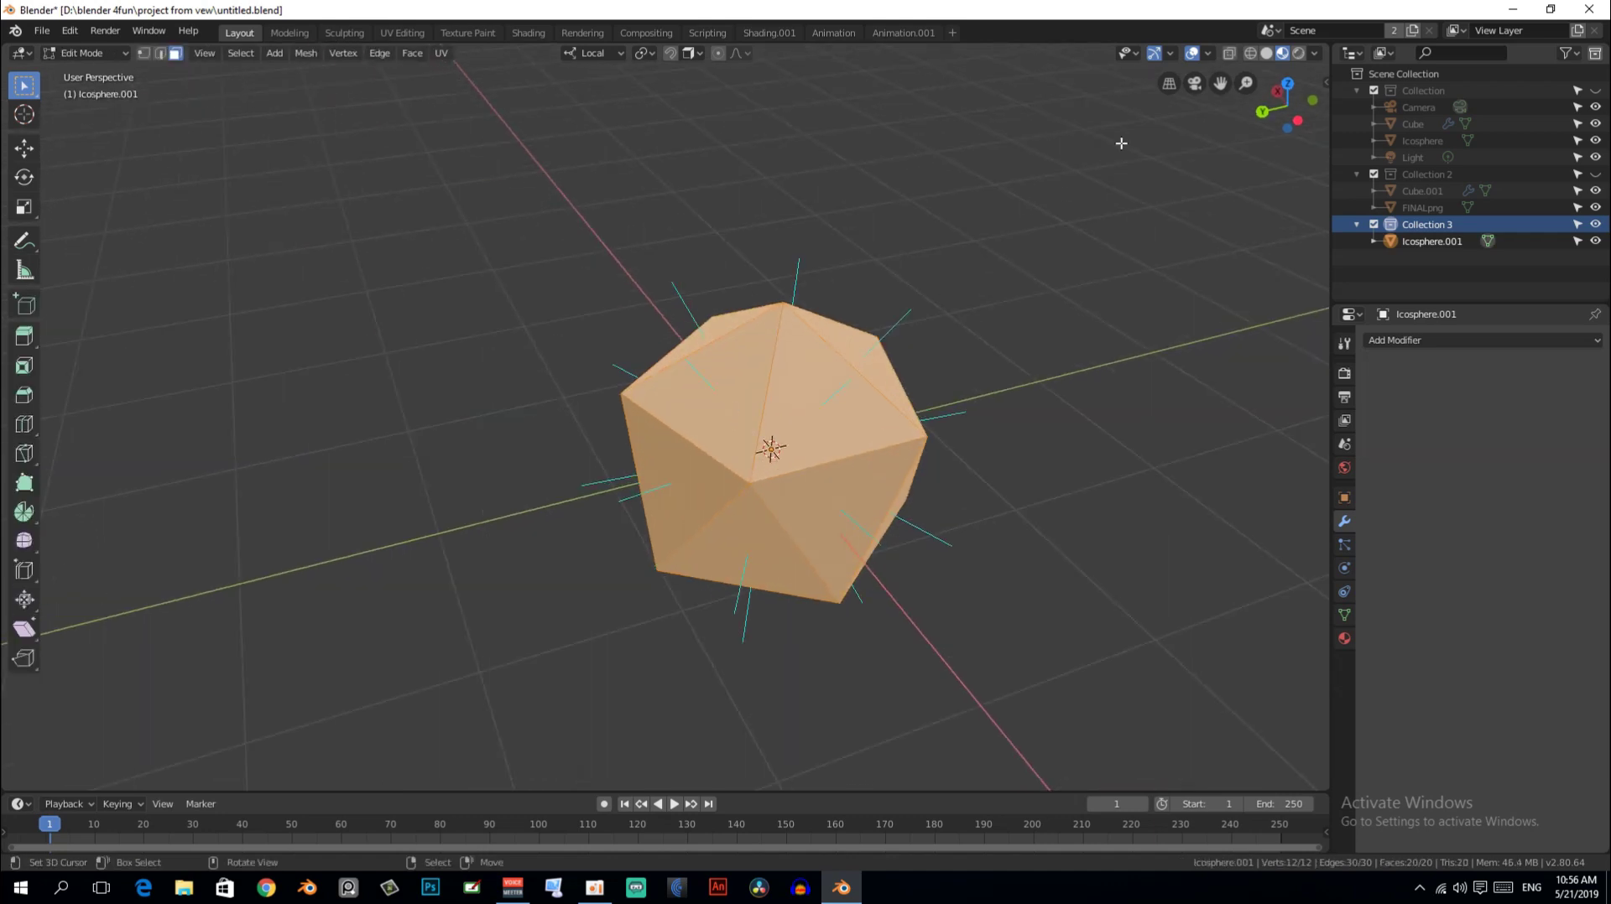
{"action": "left_click", "coordinate": [1206, 54]}
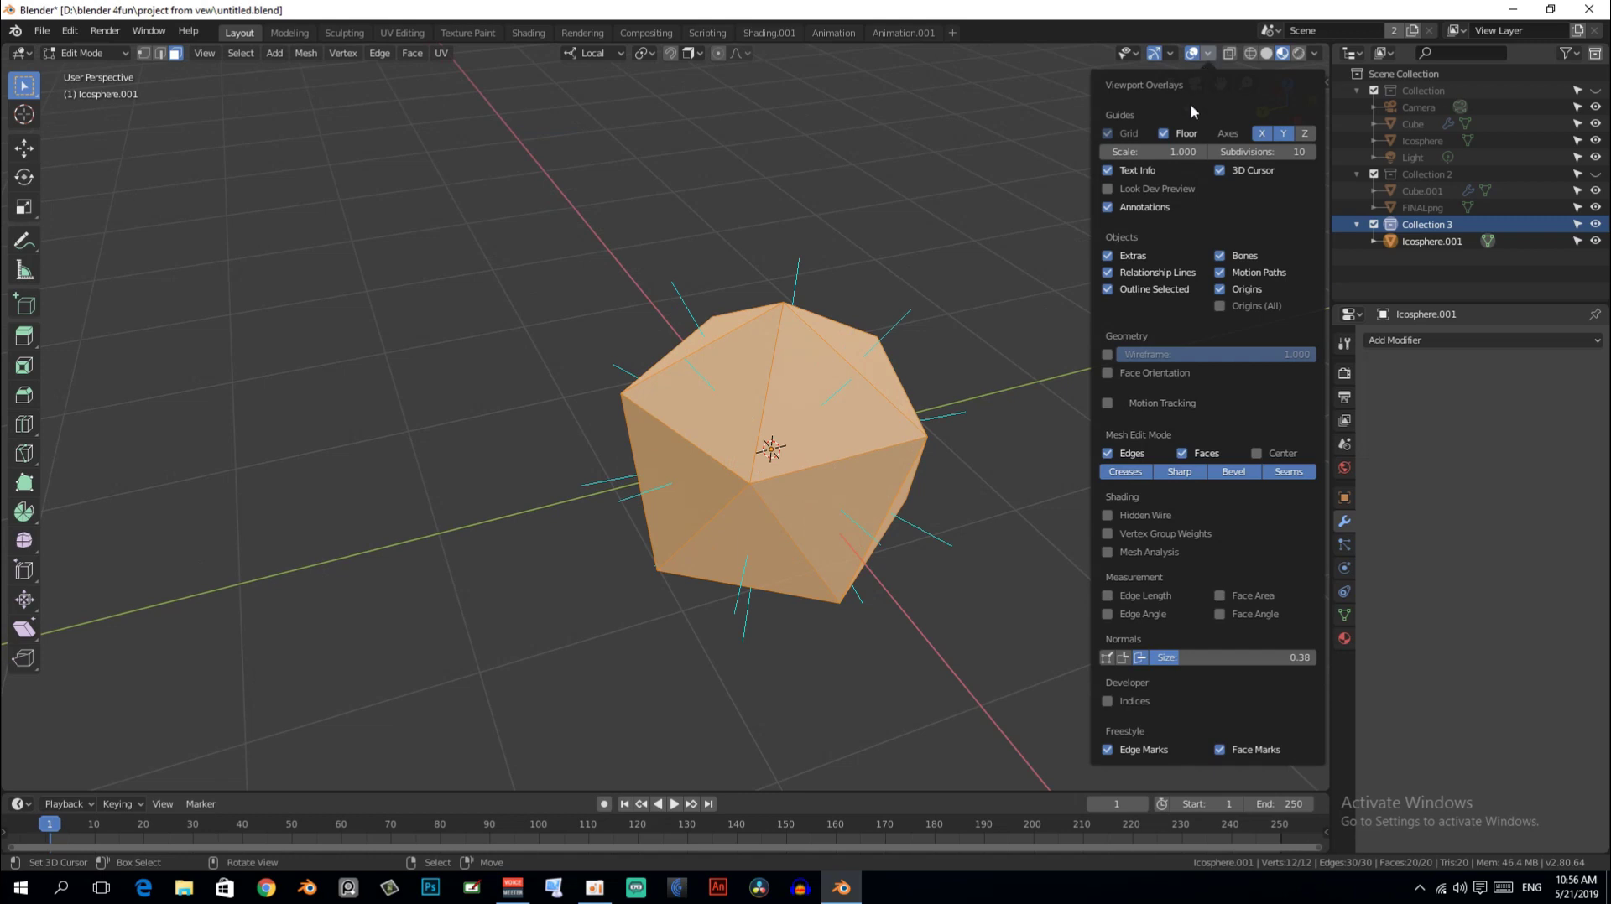
{"action": "left_click_drag", "start_coordinate": [1158, 658], "coordinate": [1192, 658]}
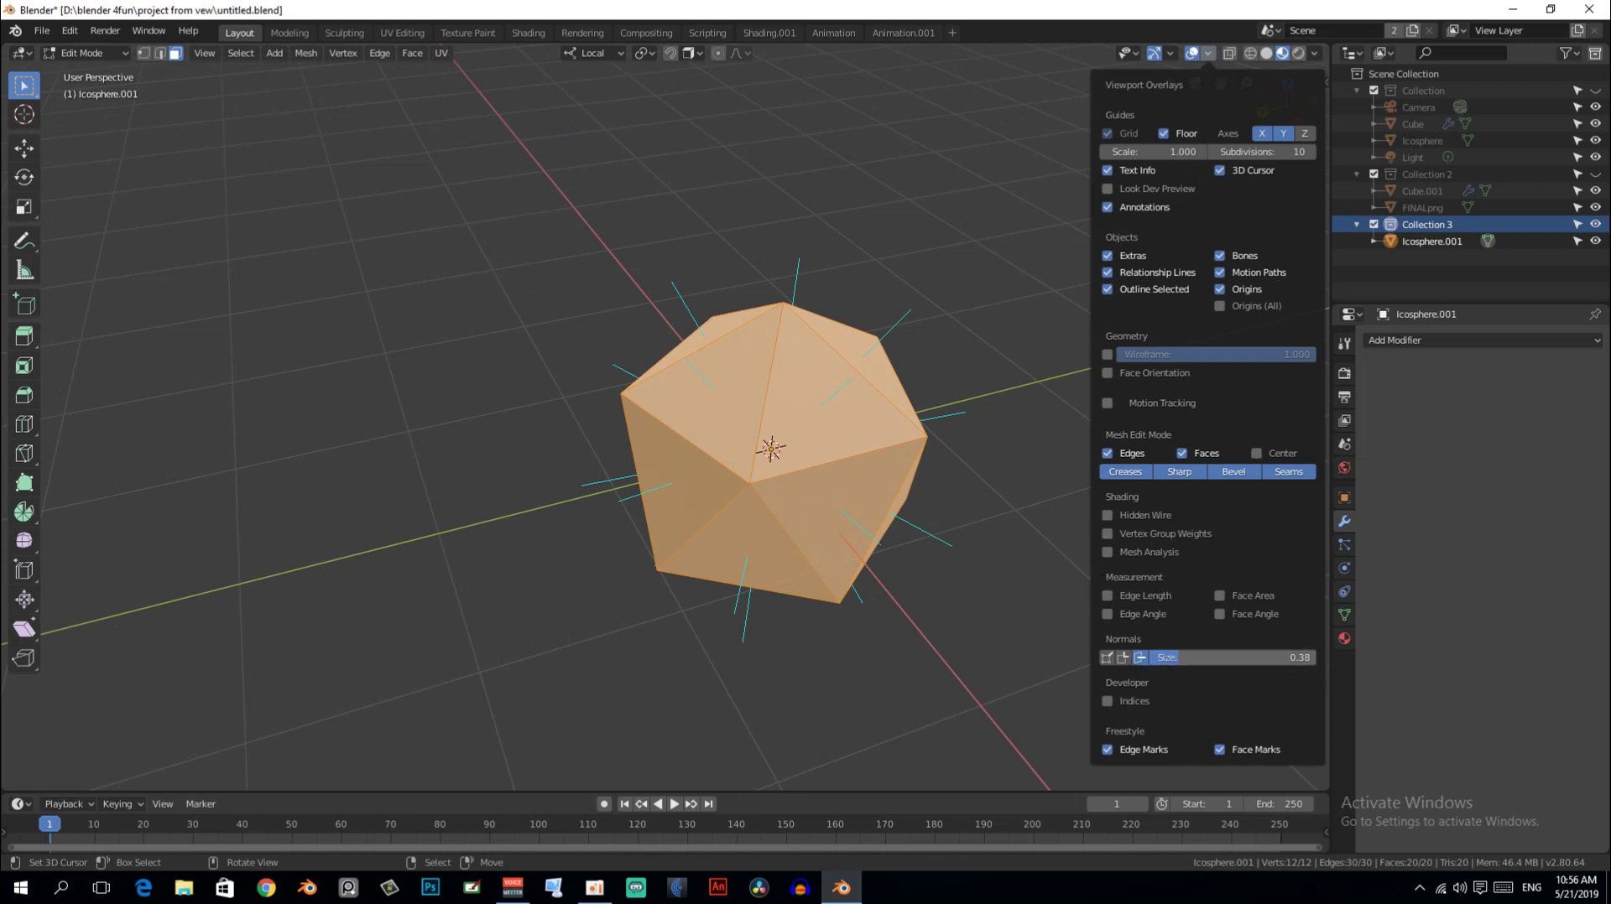
Select one triangular face and align the view square-on to it with Shift+Numpad 7
{"action": "middle_click_drag", "start_coordinate": [798, 394], "coordinate": [851, 358]}
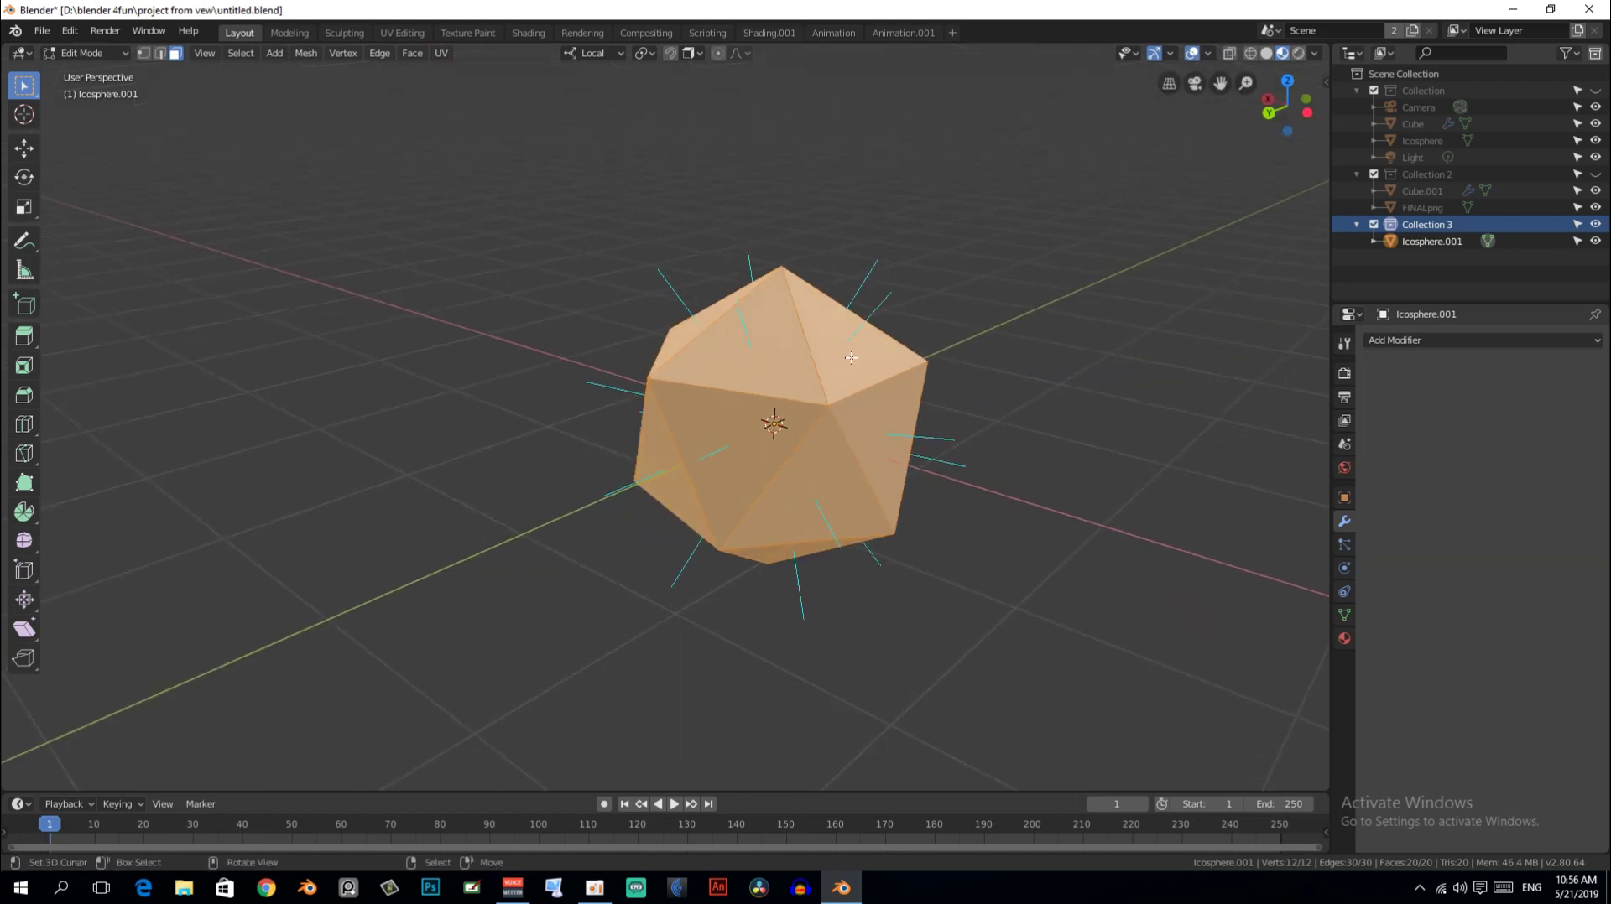
{"action": "mouse_move", "coordinate": [887, 278]}
{"action": "middle_mouse_down"}
{"action": "mouse_move", "coordinate": [781, 347]}
{"action": "mouse_move", "coordinate": [802, 343]}
{"action": "mouse_move", "coordinate": [796, 394]}
{"action": "middle_mouse_up"}
{"action": "left_click", "coordinate": [793, 434]}
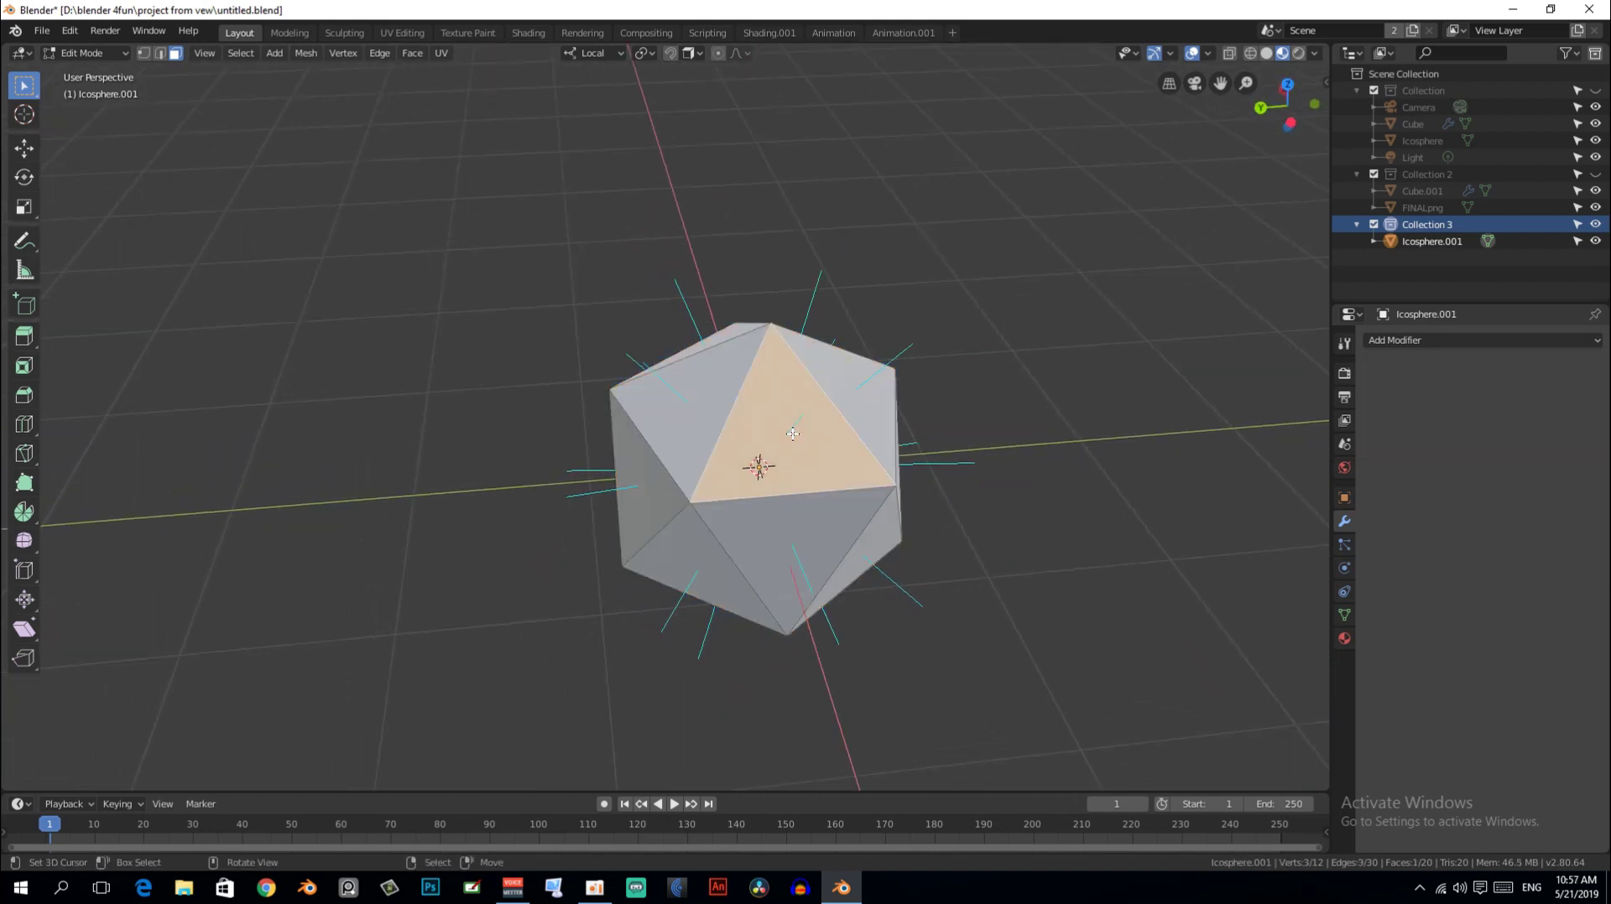
{"action": "key", "text": "shift+KP_7"}
{"action": "key", "text": "KP_Decimal"}
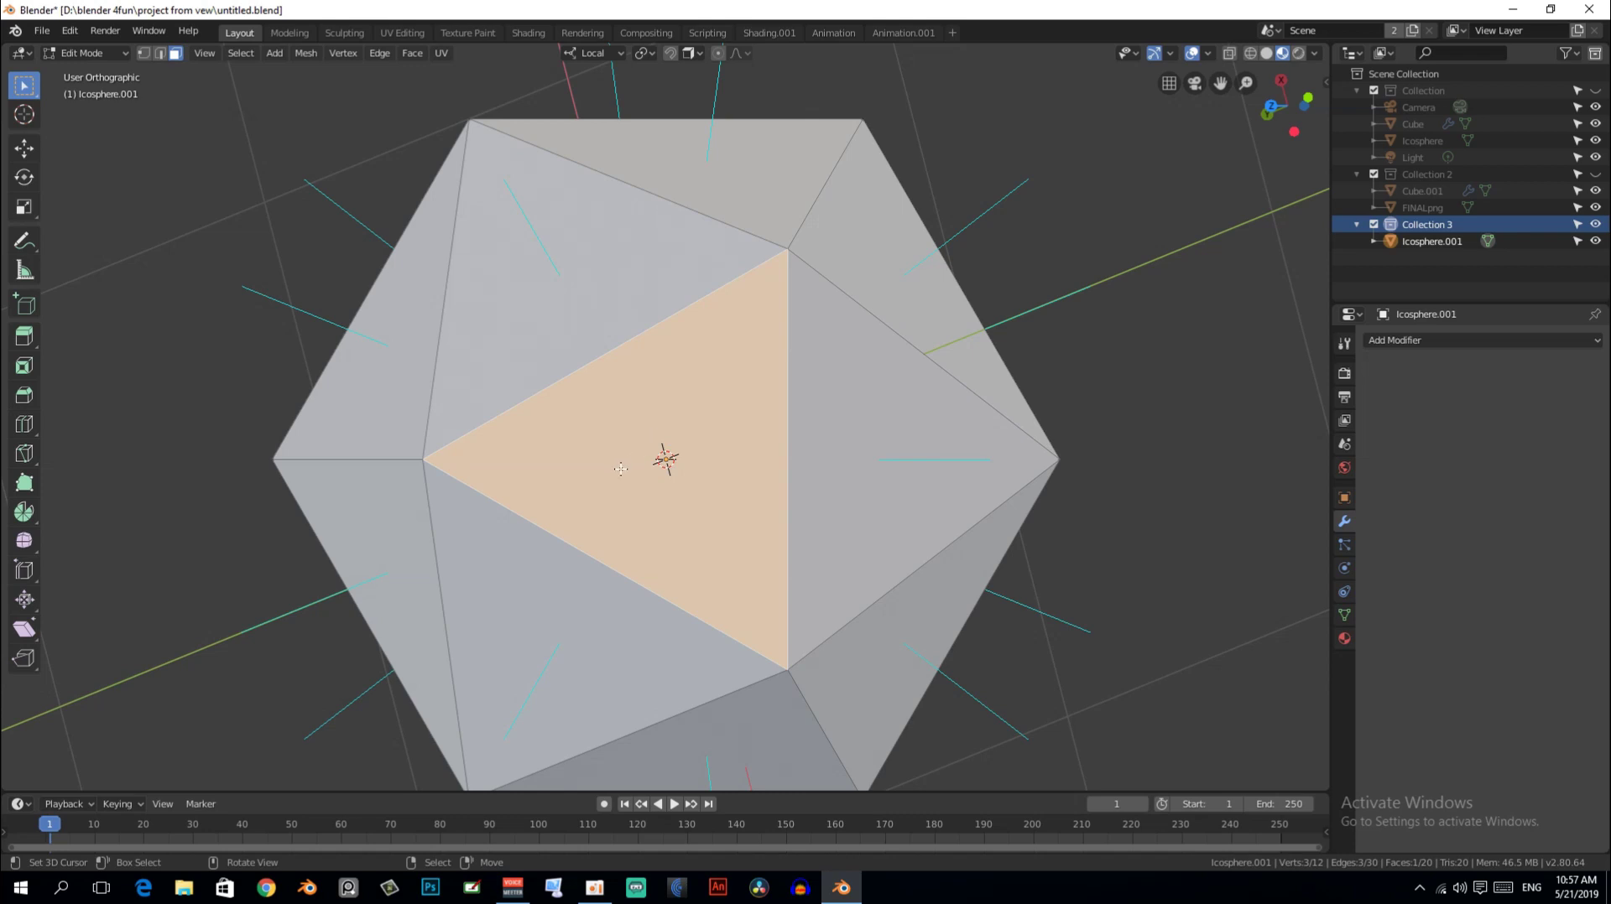
{"action": "middle_click_drag", "start_coordinate": [620, 469], "coordinate": [707, 327]}
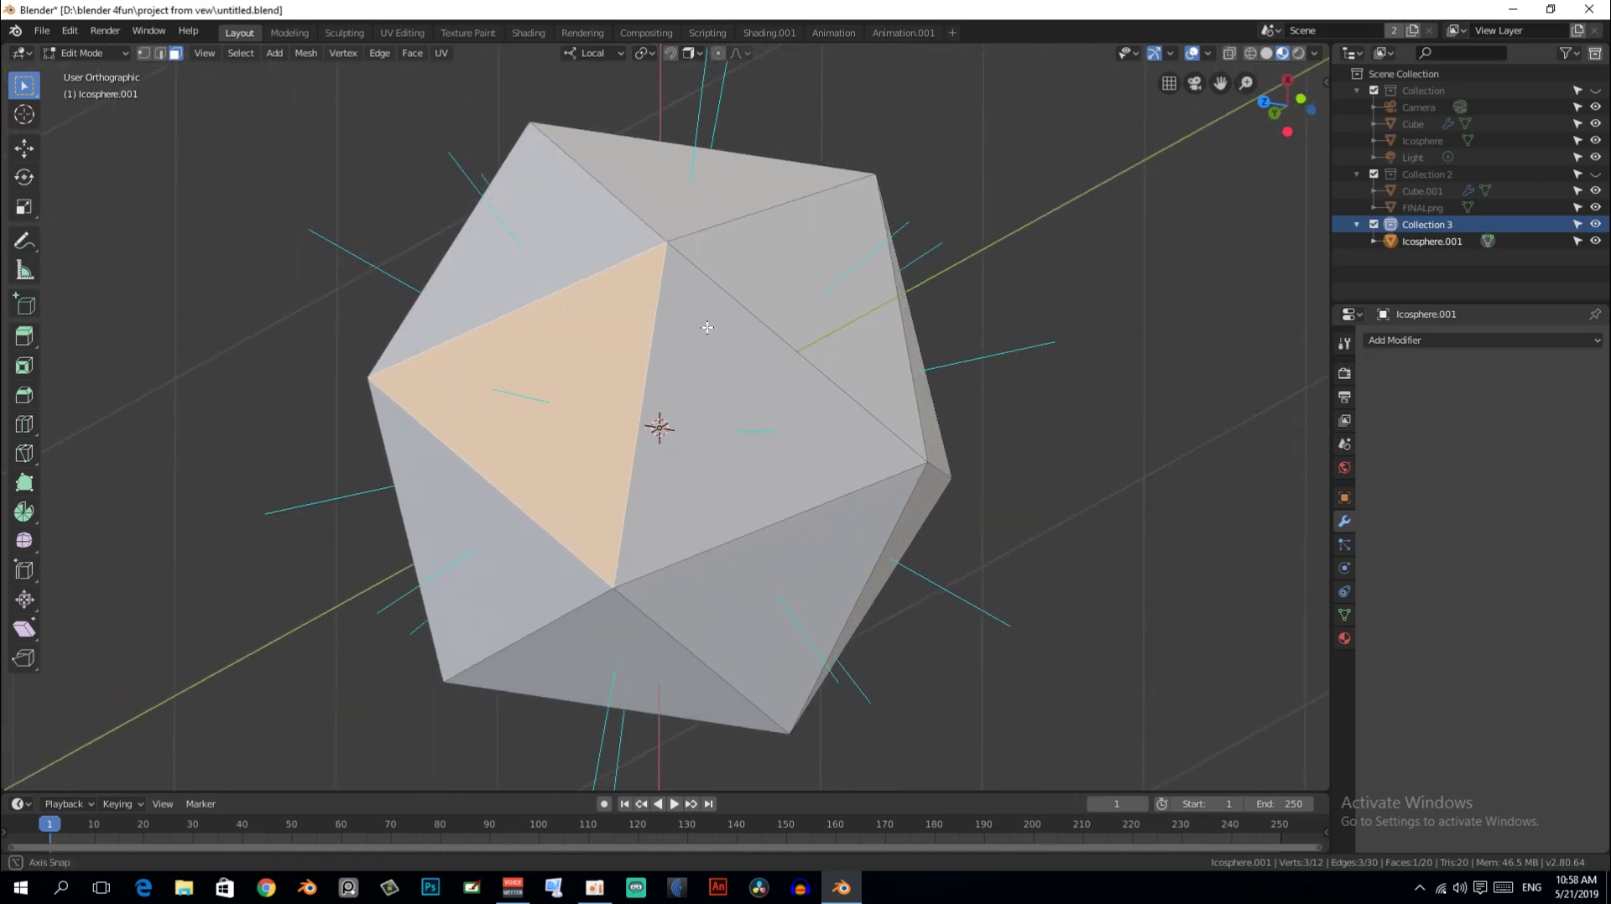
{"action": "scroll", "coordinate": [697, 316], "scroll_direction": "down", "scroll_amount": 3}
{"action": "middle_click_drag", "start_coordinate": [707, 327], "coordinate": [762, 272], "text": "alt"}
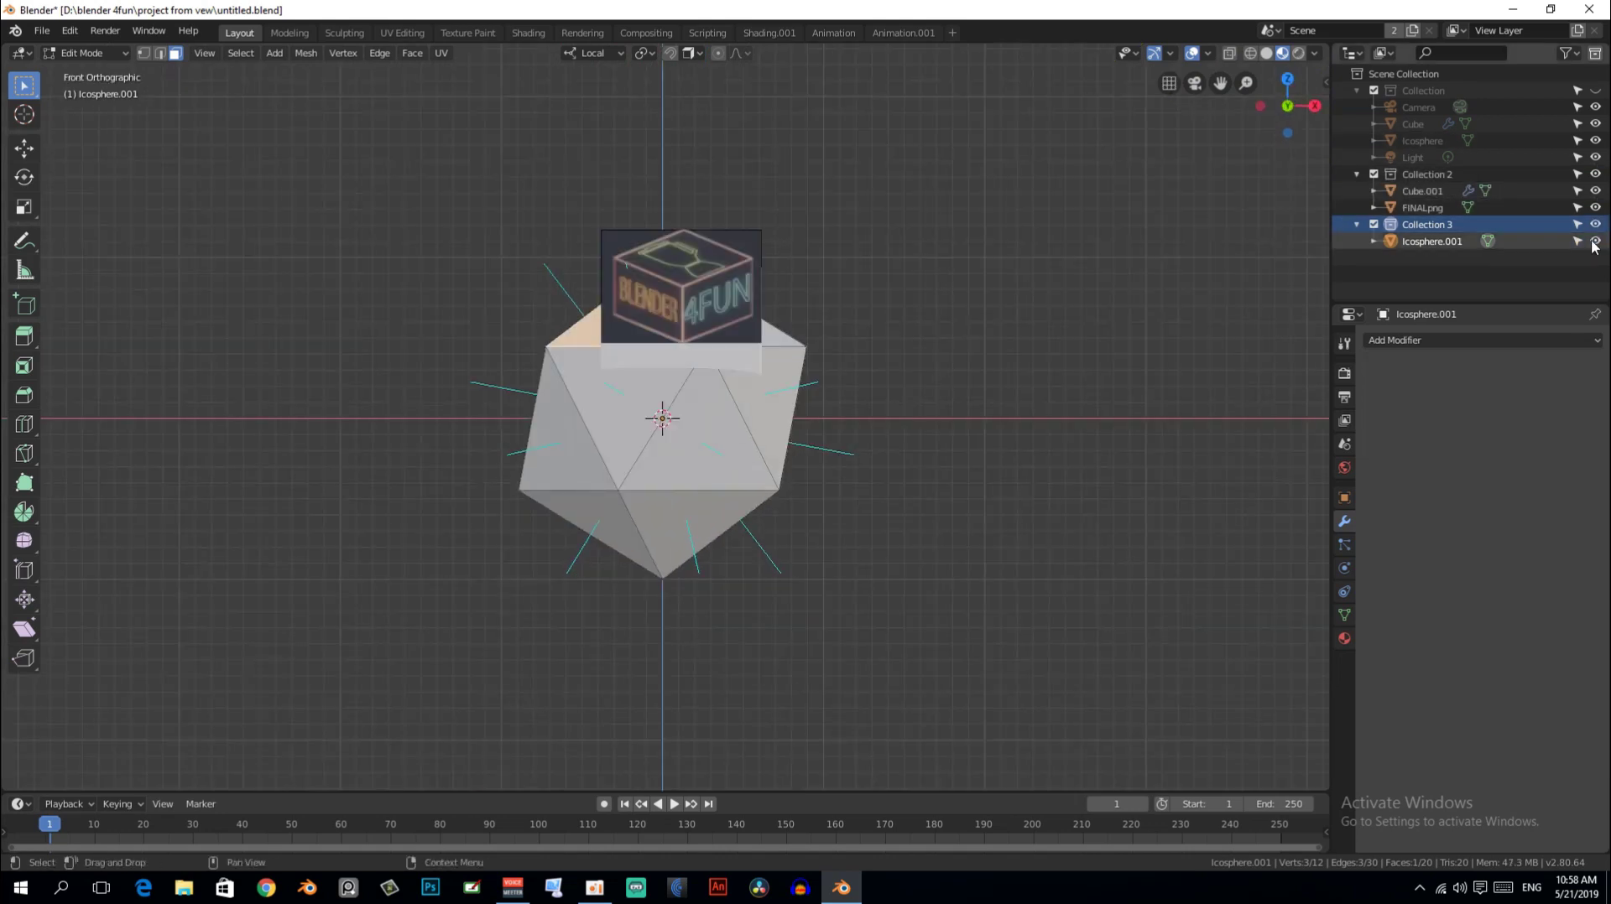
Hide Icosphere.001, return to Object Mode, and select the FINALpng logo plane
{"action": "left_click", "coordinate": [1594, 241]}
{"action": "mouse_move", "coordinate": [755, 353]}
{"action": "middle_mouse_down"}
{"action": "mouse_move", "coordinate": [781, 378]}
{"action": "mouse_move", "coordinate": [672, 446]}
{"action": "mouse_move", "coordinate": [719, 459]}
{"action": "mouse_move", "coordinate": [722, 438]}
{"action": "middle_mouse_up"}
{"action": "key", "text": "Tab"}
{"action": "left_click", "coordinate": [788, 309]}
{"action": "mouse_move", "coordinate": [789, 309]}
{"action": "middle_mouse_down"}
{"action": "mouse_move", "coordinate": [864, 307]}
{"action": "mouse_move", "coordinate": [817, 313]}
{"action": "middle_mouse_up"}
{"action": "mouse_move", "coordinate": [711, 292]}
{"action": "middle_mouse_down"}
{"action": "mouse_move", "coordinate": [683, 306]}
{"action": "mouse_move", "coordinate": [672, 370]}
{"action": "mouse_move", "coordinate": [703, 284]}
{"action": "middle_mouse_up"}
{"action": "mouse_move", "coordinate": [593, 314]}
{"action": "middle_mouse_down"}
{"action": "mouse_move", "coordinate": [829, 420]}
{"action": "mouse_move", "coordinate": [781, 434]}
{"action": "middle_mouse_up"}
{"action": "scroll", "coordinate": [729, 350], "scroll_direction": "up", "scroll_amount": 1}
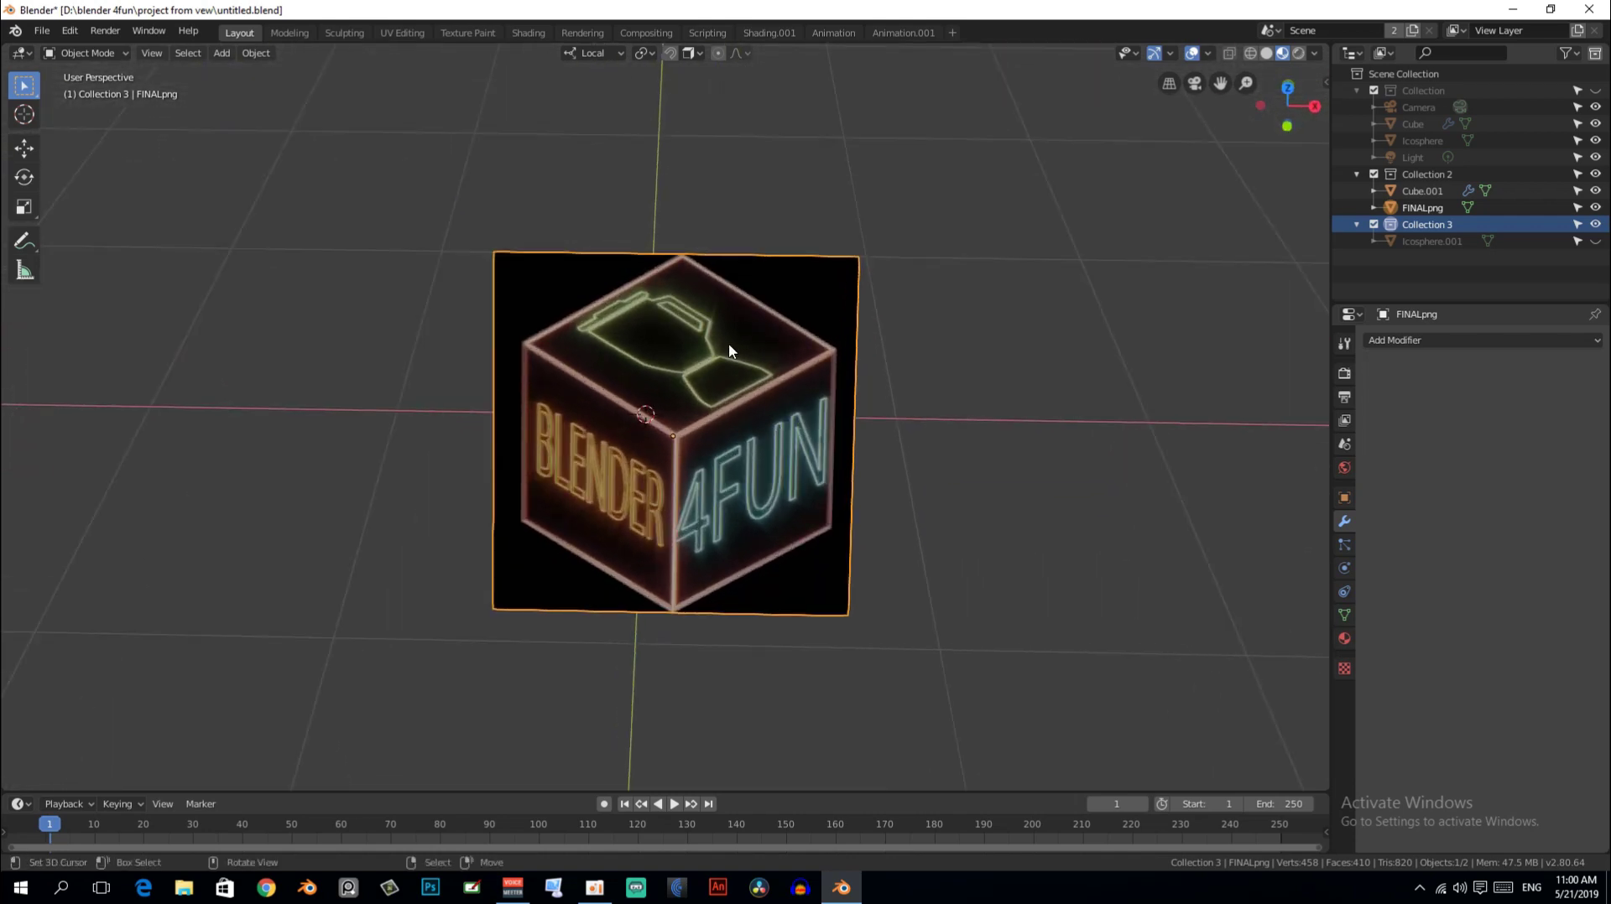
Switch to orthographic view and inspect the logo plane and curved Cube.001 from several angles
{"action": "key", "text": "KP_5"}
{"action": "mouse_move", "coordinate": [728, 351]}
{"action": "middle_mouse_down"}
{"action": "mouse_move", "coordinate": [831, 306]}
{"action": "mouse_move", "coordinate": [815, 227]}
{"action": "middle_mouse_up"}
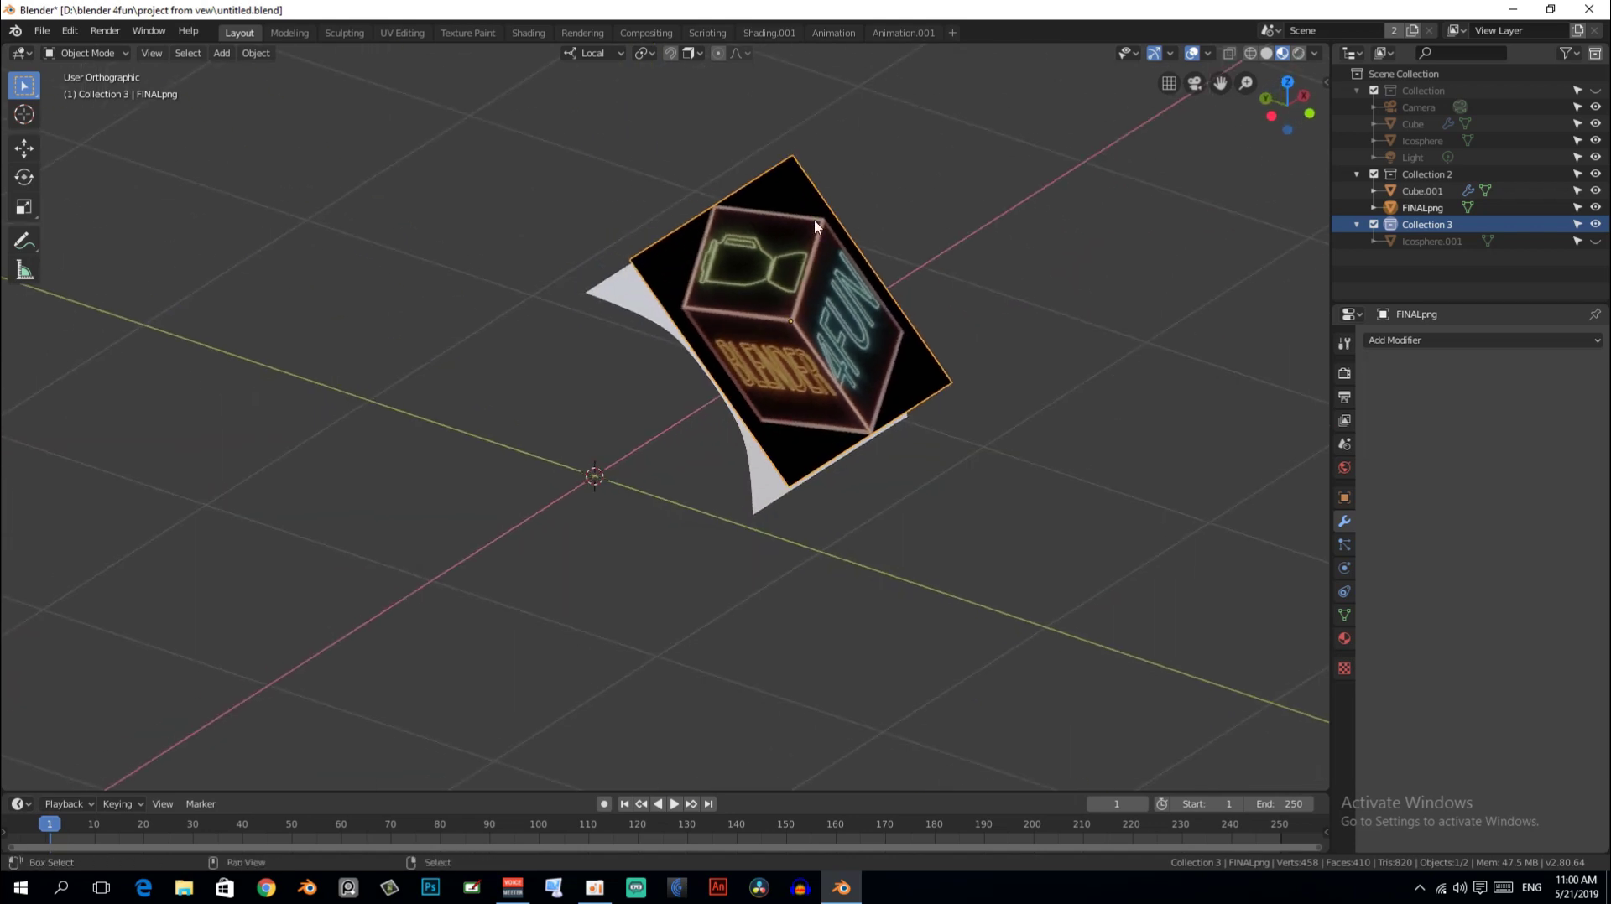
{"action": "key", "text": "KP_7"}
{"action": "middle_click_drag", "start_coordinate": [717, 309], "coordinate": [784, 273]}
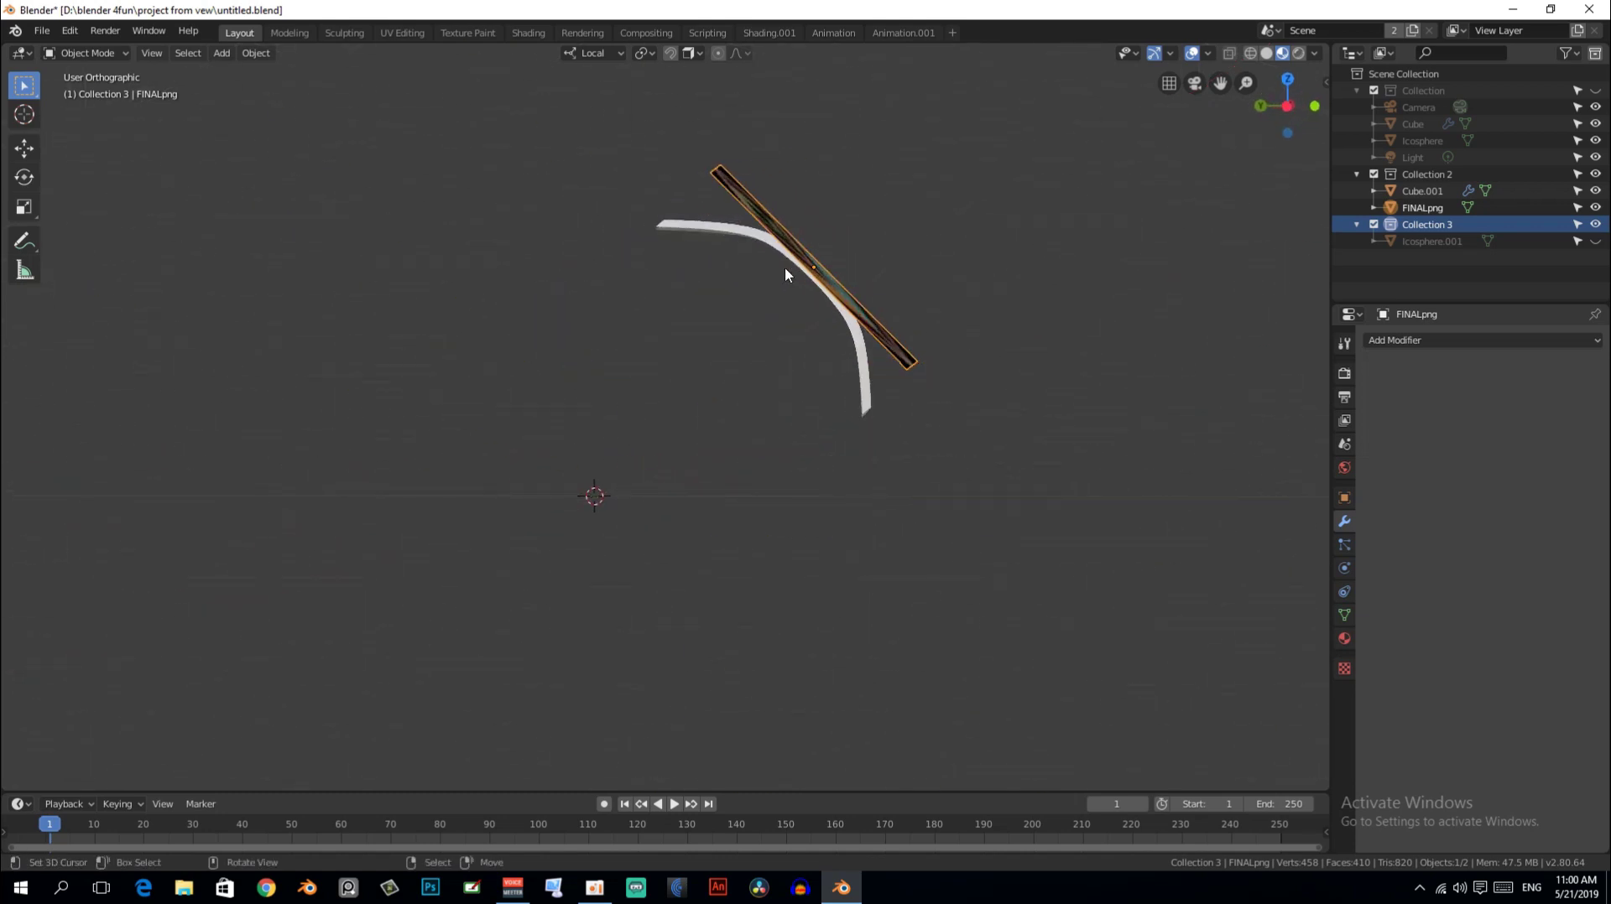
{"action": "mouse_move", "coordinate": [732, 190]}
{"action": "middle_mouse_down"}
{"action": "mouse_move", "coordinate": [766, 229]}
{"action": "mouse_move", "coordinate": [762, 201]}
{"action": "middle_mouse_up"}
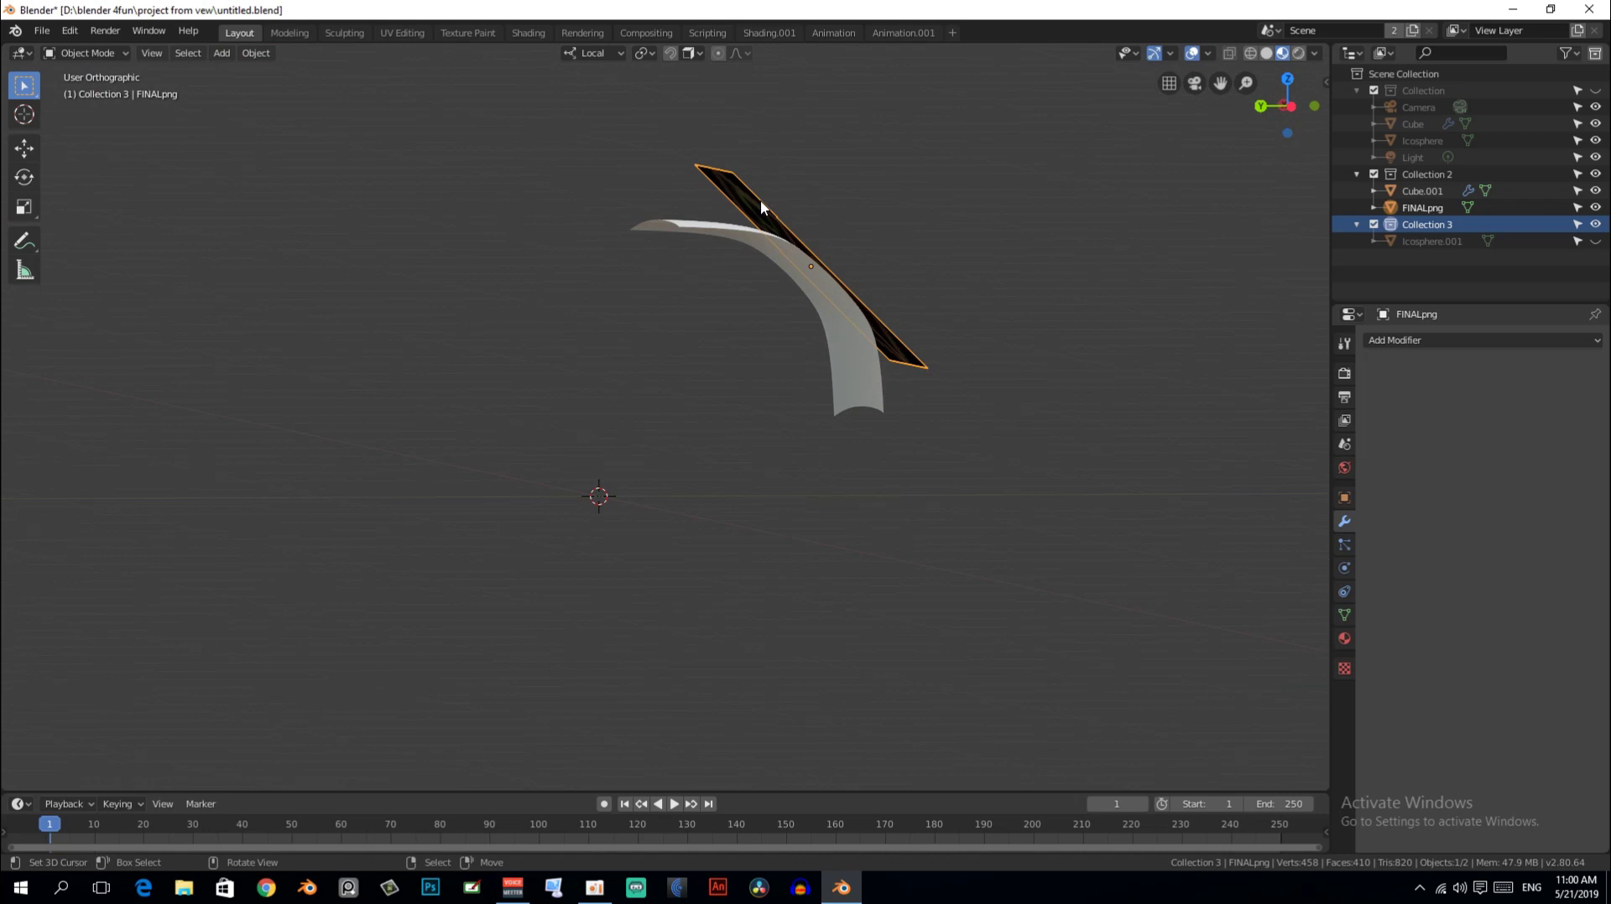
{"action": "middle_click_drag", "start_coordinate": [760, 199], "coordinate": [664, 270]}
{"action": "left_click", "coordinate": [695, 247]}
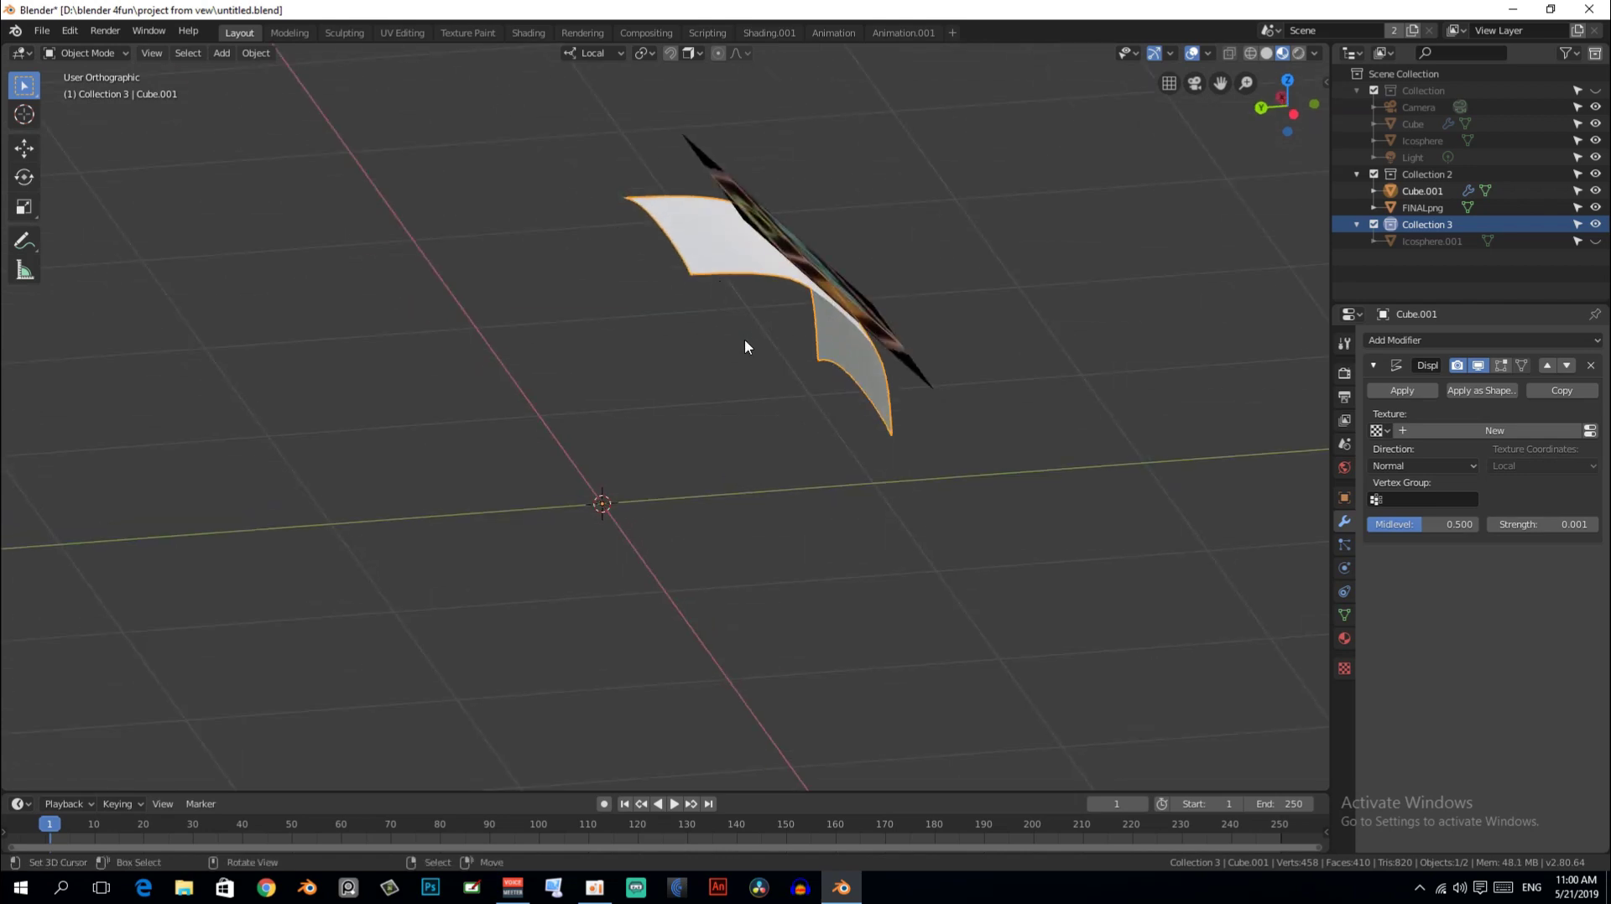
{"action": "mouse_move", "coordinate": [744, 341]}
{"action": "middle_mouse_down"}
{"action": "mouse_move", "coordinate": [724, 275]}
{"action": "mouse_move", "coordinate": [718, 319]}
{"action": "middle_mouse_up"}
{"action": "left_click", "coordinate": [748, 167]}
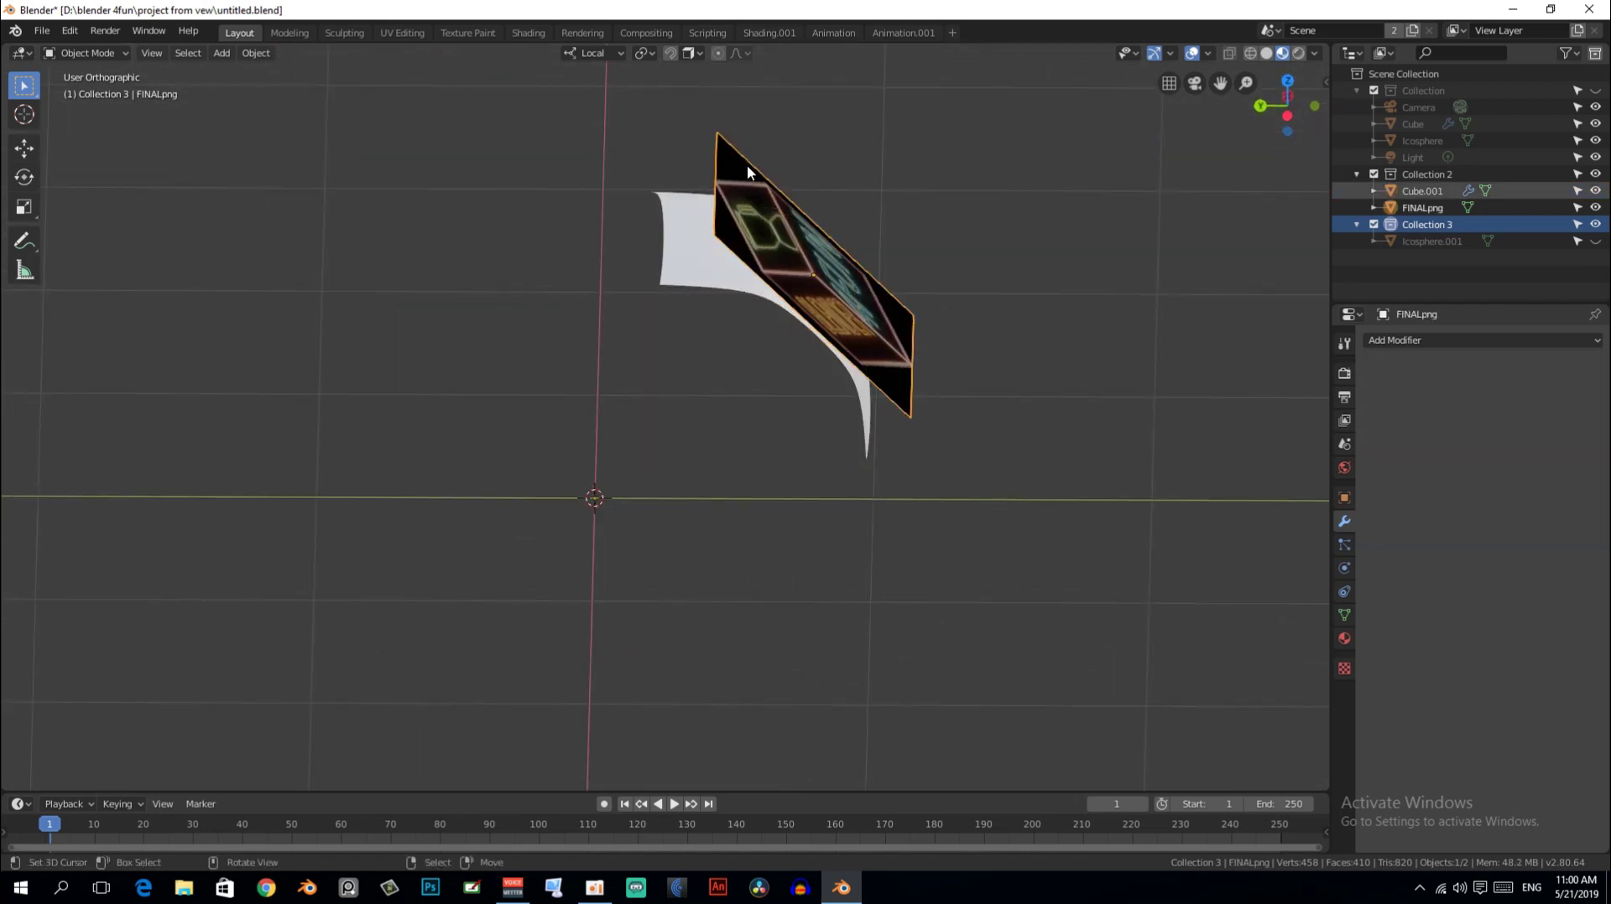
Align the view face-on to the FINALpng plane, centre it, and enable wireframe X-ray
{"action": "key", "text": "shift+KP_7"}
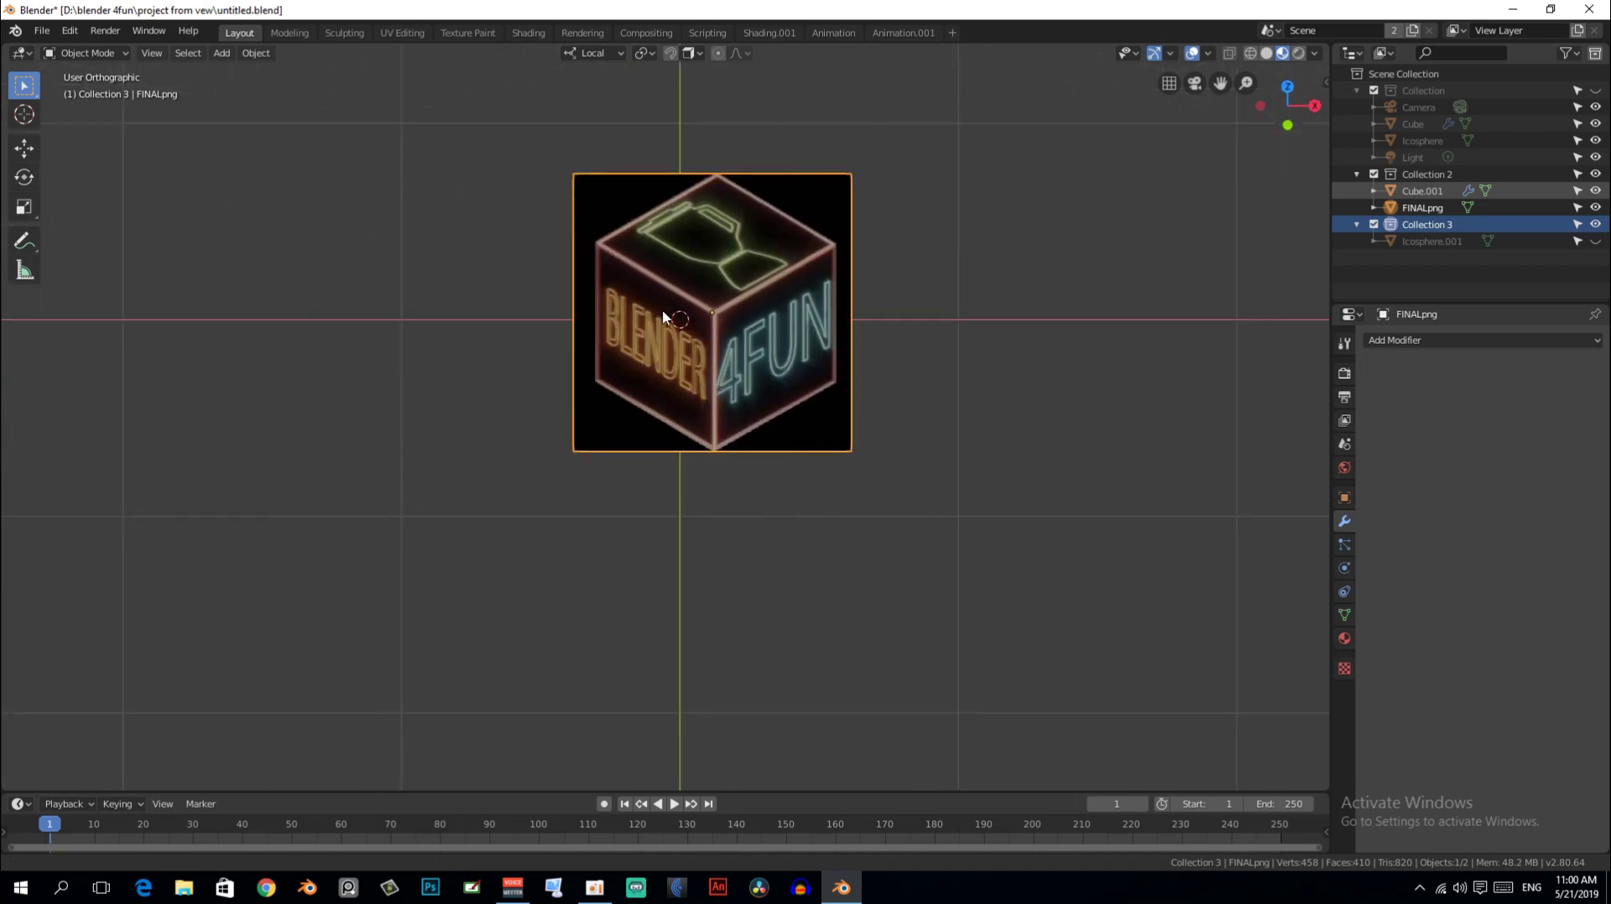
{"action": "scroll", "coordinate": [669, 304], "scroll_direction": "up", "scroll_amount": 2}
{"action": "middle_click_drag", "start_coordinate": [669, 303], "coordinate": [676, 389], "text": "shift"}
{"action": "middle_click_drag", "start_coordinate": [812, 263], "coordinate": [831, 299], "text": "shift"}
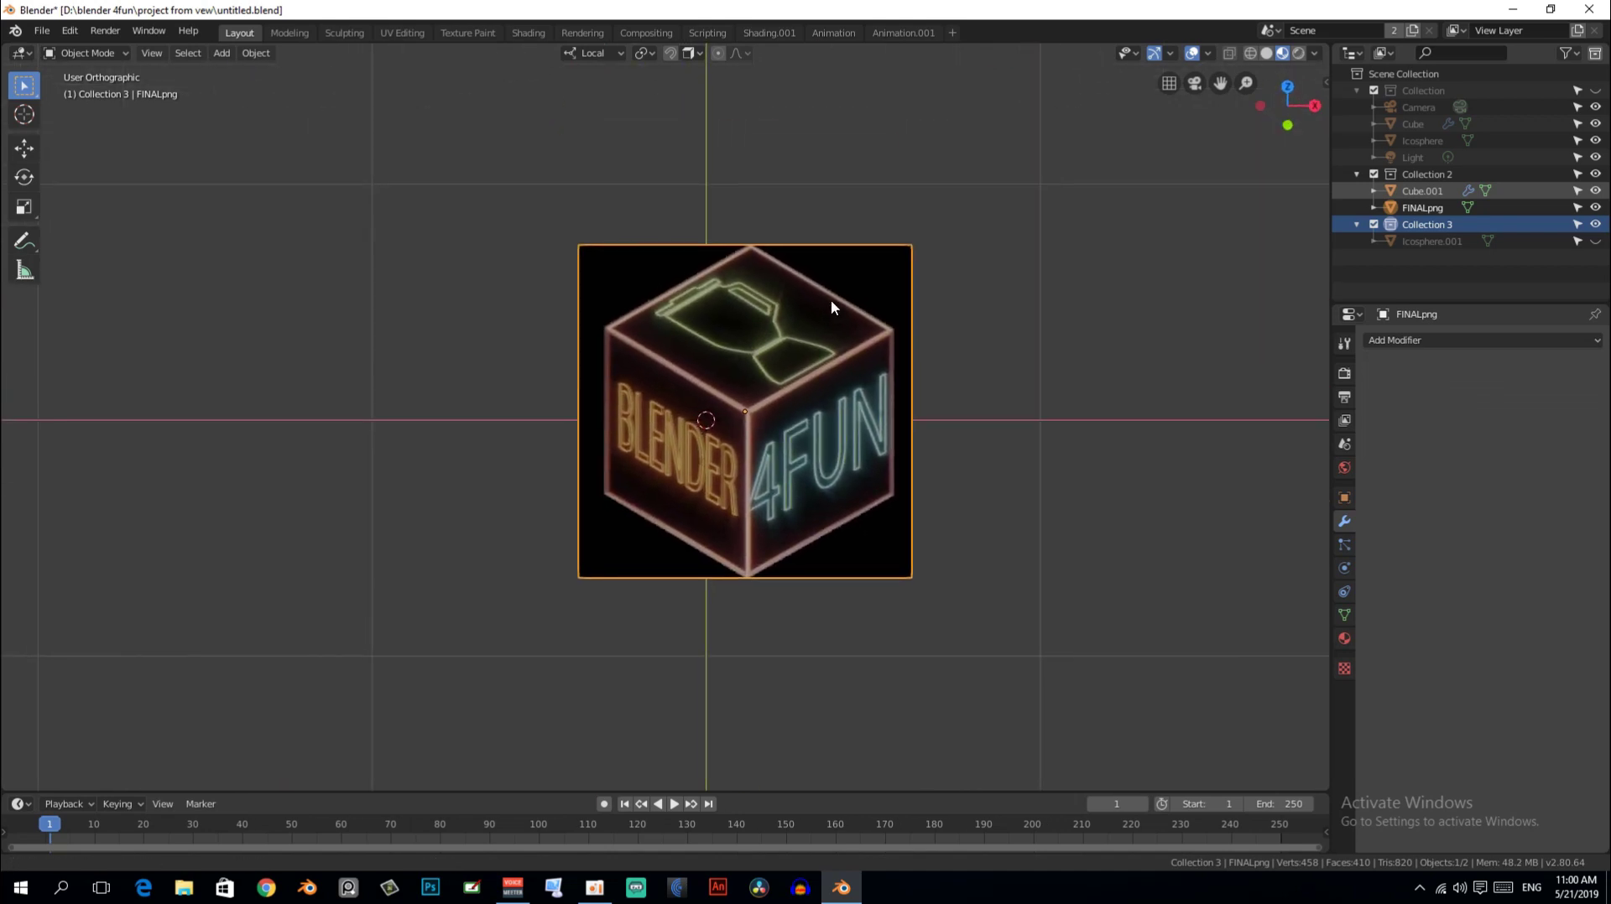
{"action": "key", "text": "shift+z"}
{"action": "scroll", "coordinate": [547, 298], "scroll_direction": "up", "scroll_amount": 2}
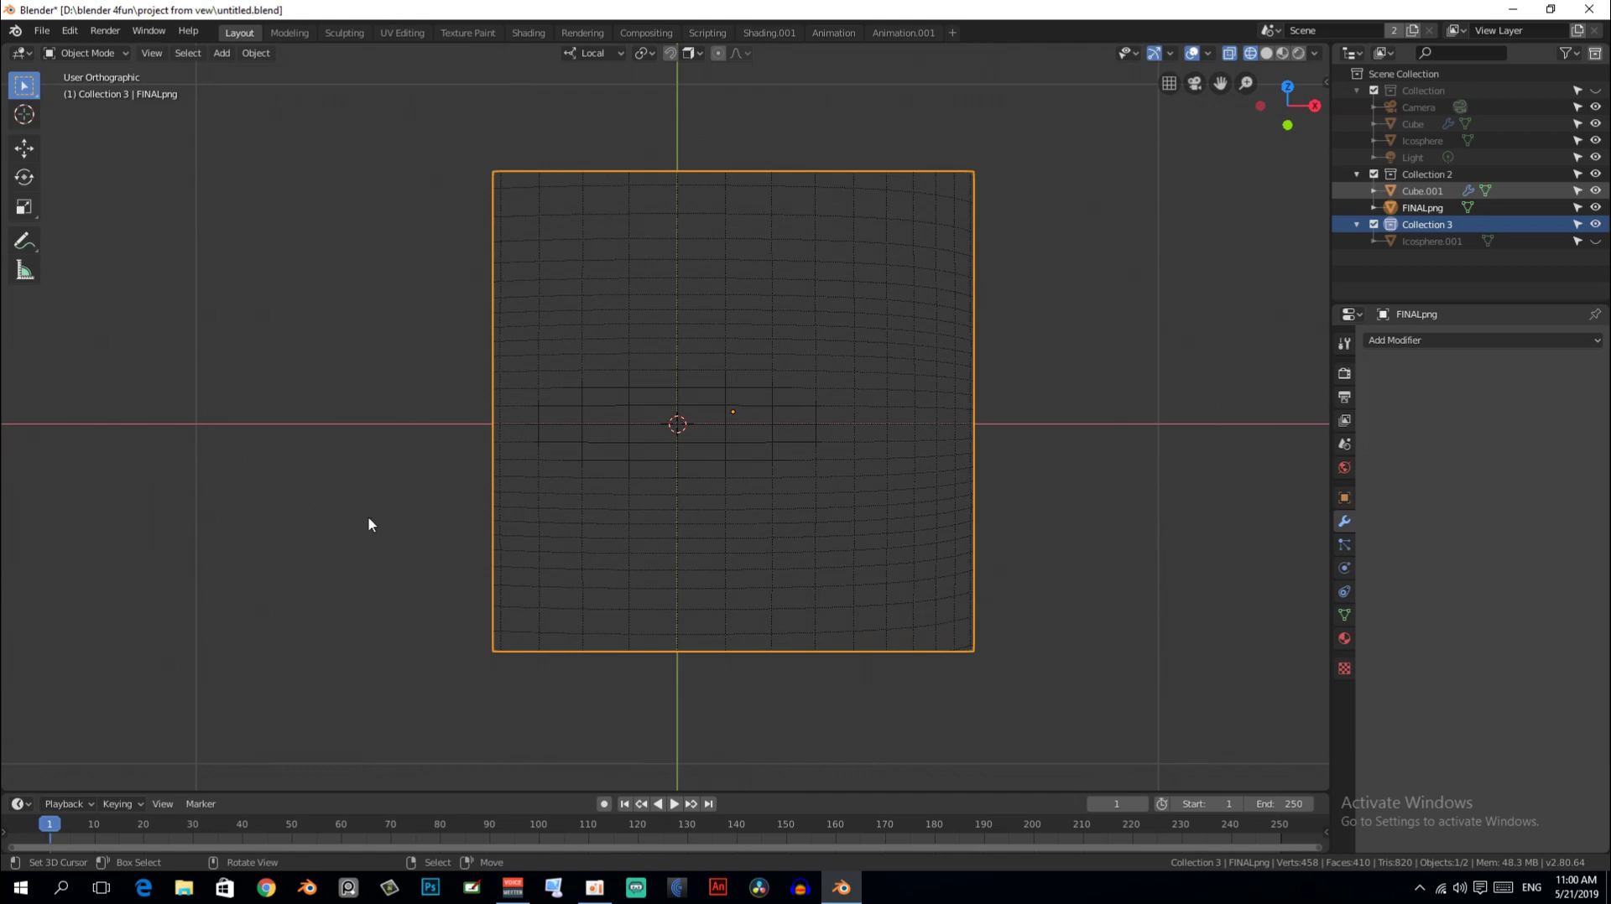
Return to solid shading, hide the logo plane, and select the curved Cube.001 surface
{"action": "key", "text": "shift+z"}
{"action": "scroll", "coordinate": [521, 367], "scroll_direction": "down", "scroll_amount": 2}
{"action": "scroll", "coordinate": [837, 334], "scroll_direction": "down", "scroll_amount": 2, "text": "shift"}
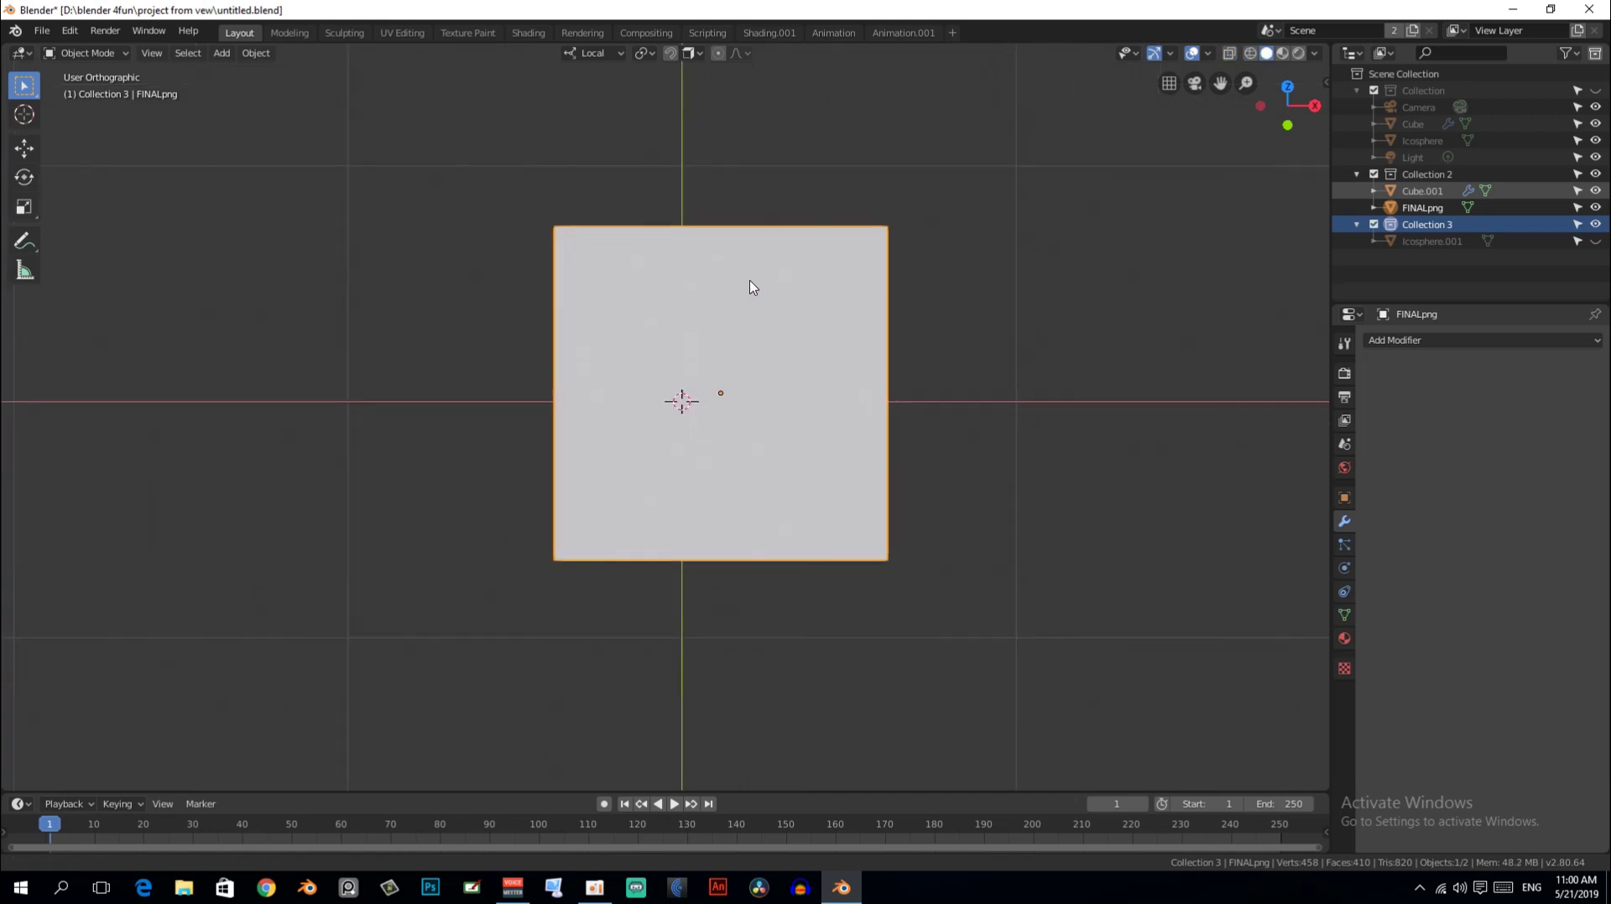
{"action": "key", "text": "h"}
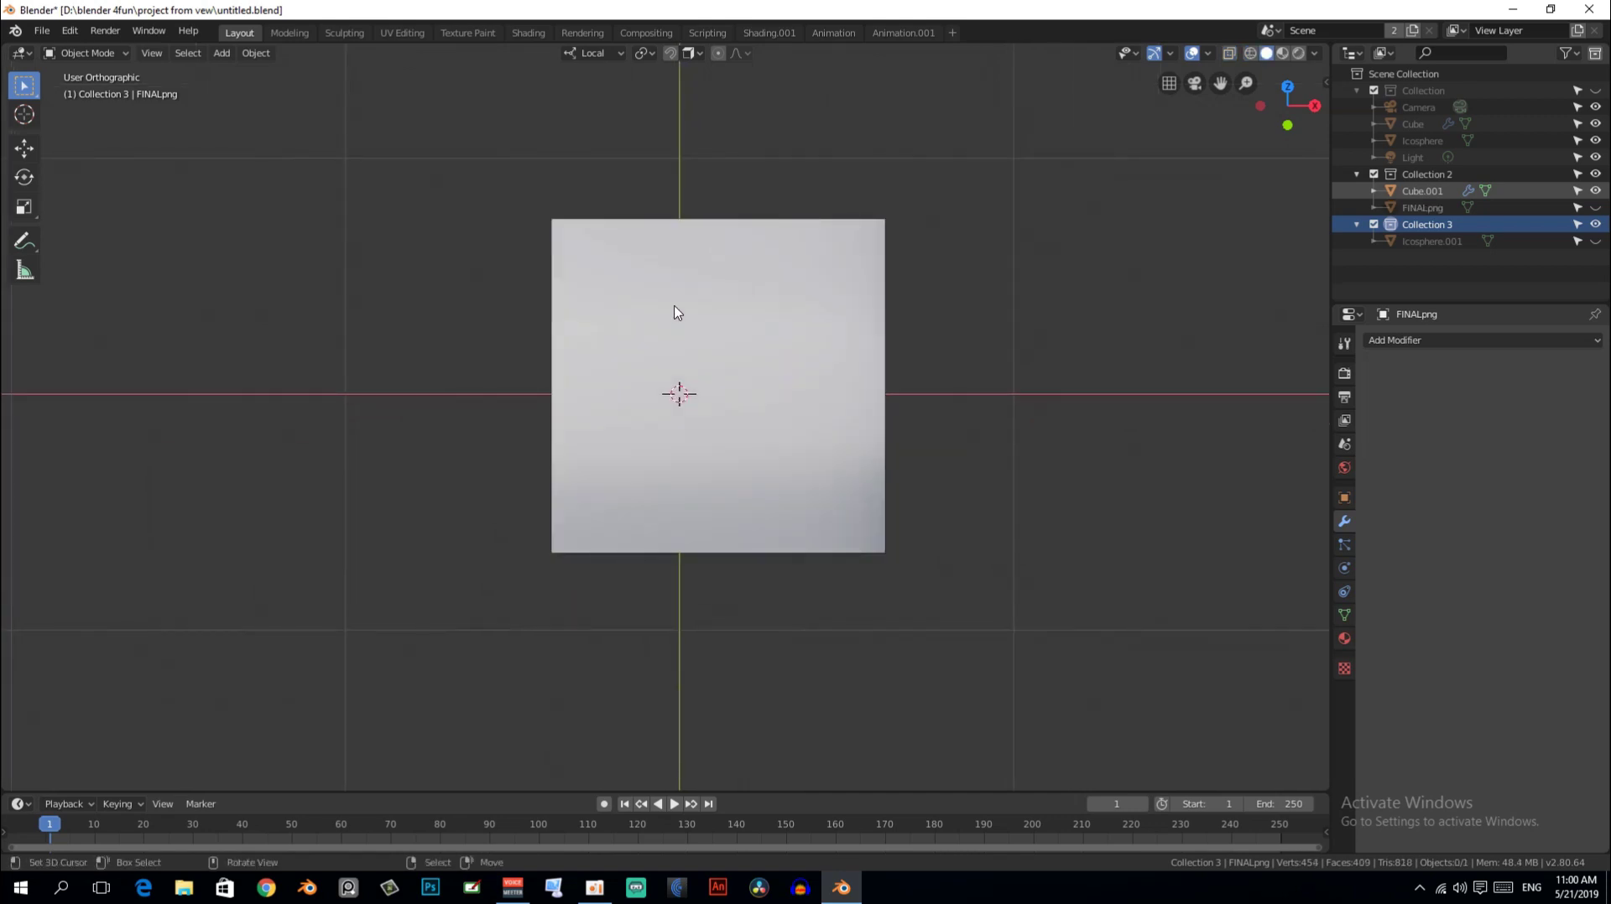
{"action": "left_click", "coordinate": [672, 309]}
{"action": "middle_click_drag", "start_coordinate": [672, 309], "coordinate": [717, 327], "text": "shift"}
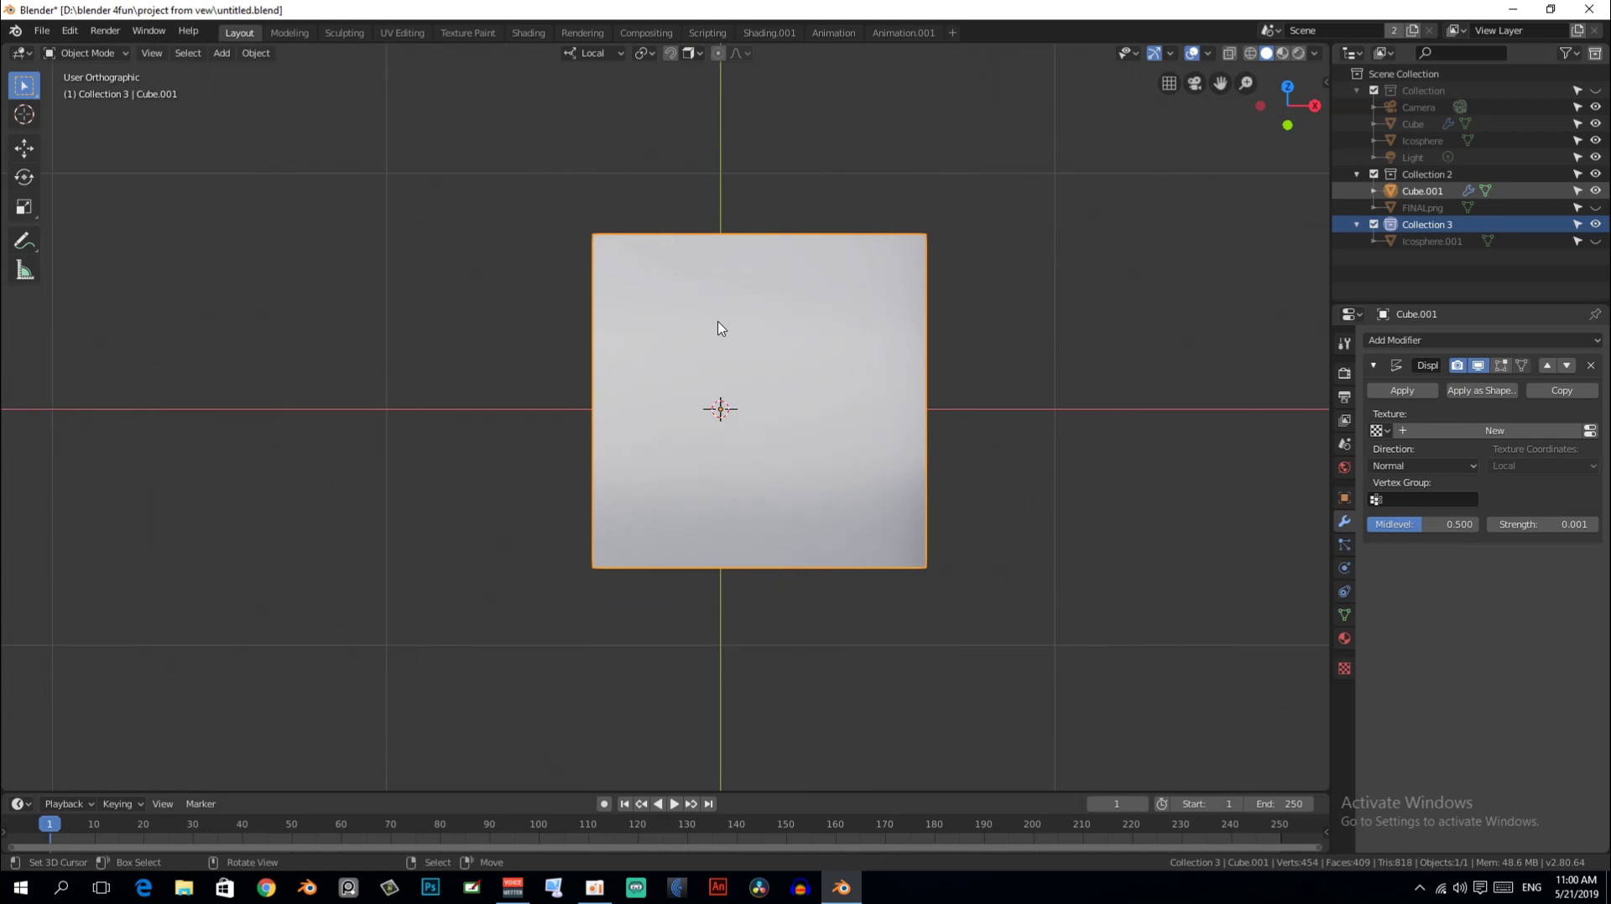
UV-project Cube.001's whole mesh with Project From View (Bounds), then switch to UV Editing
{"action": "key", "text": "Tab"}
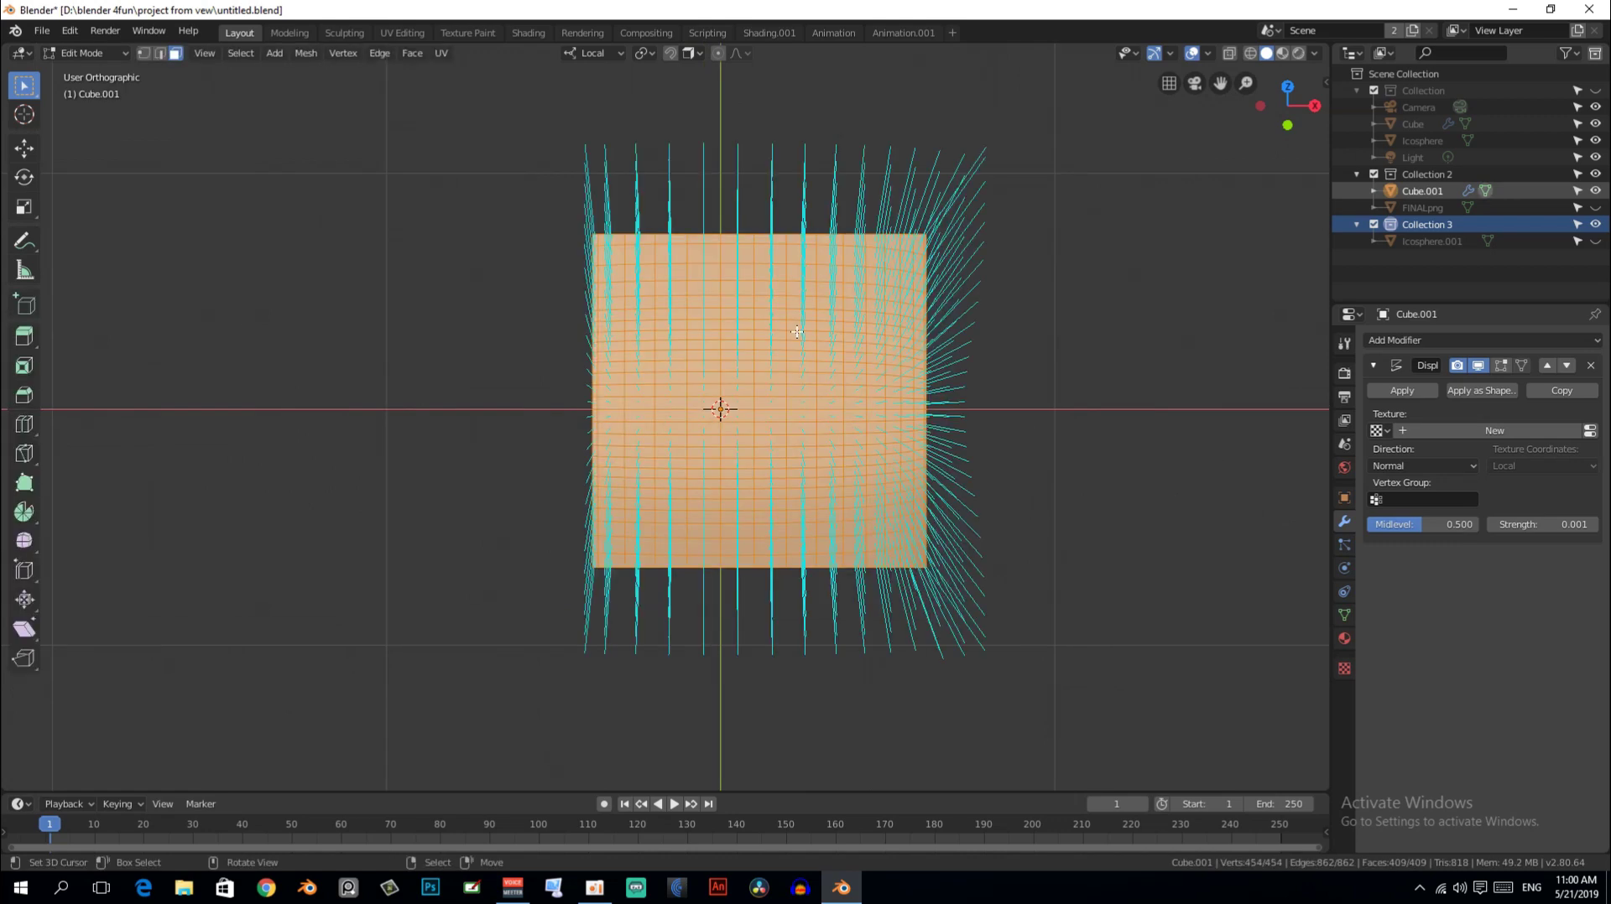
{"action": "key", "text": "u"}
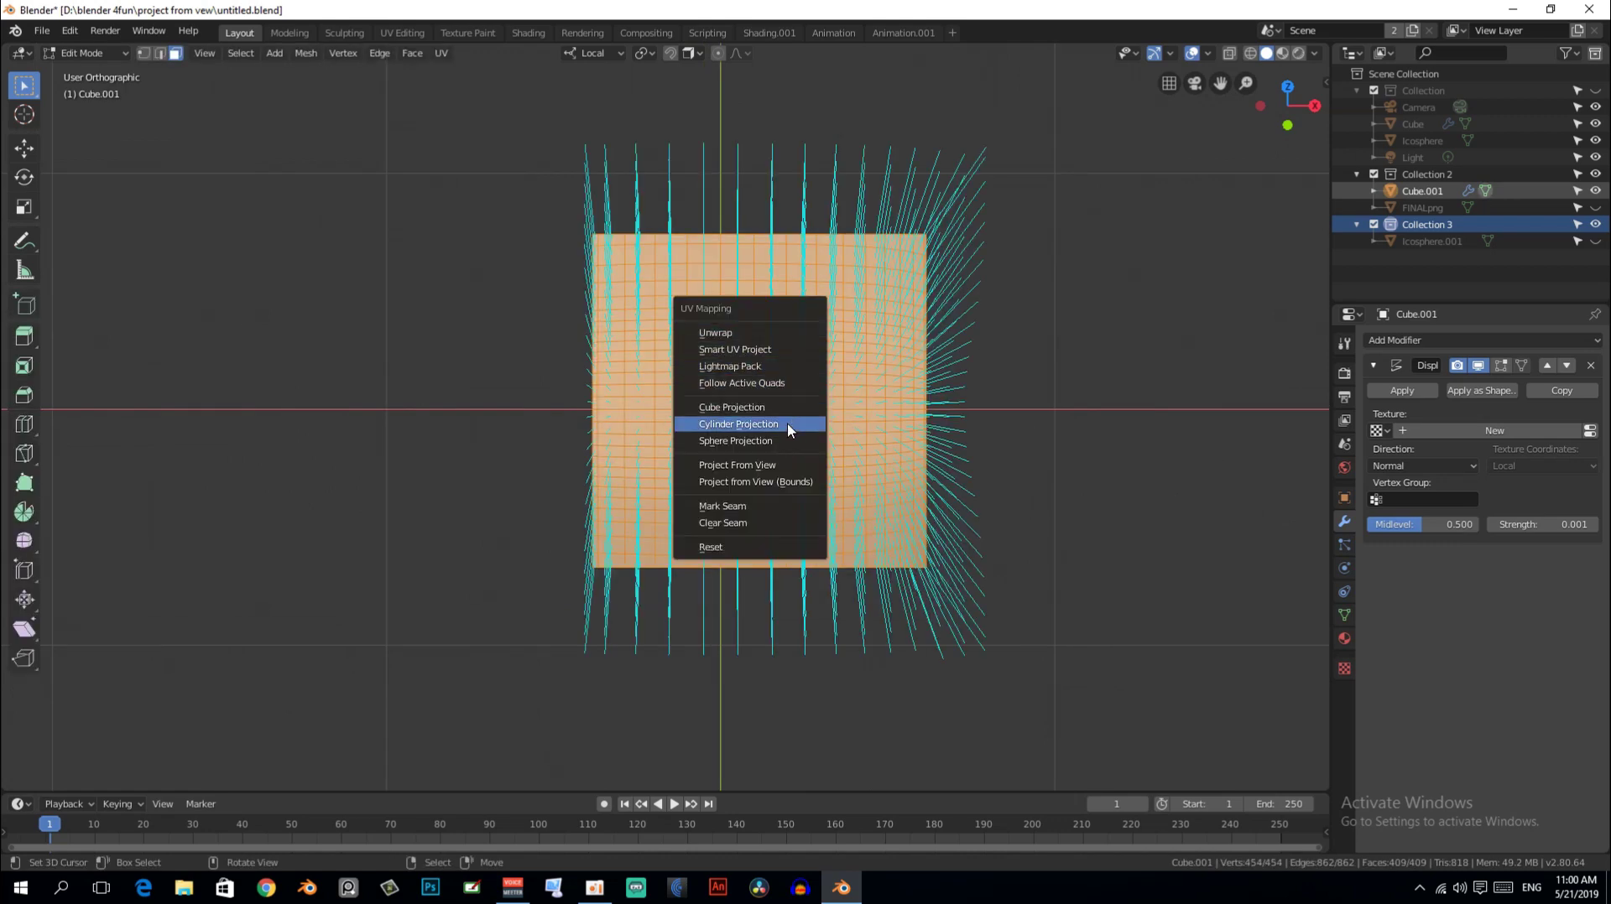
{"action": "left_click", "coordinate": [789, 483]}
{"action": "middle_click_drag", "start_coordinate": [672, 447], "coordinate": [611, 104]}
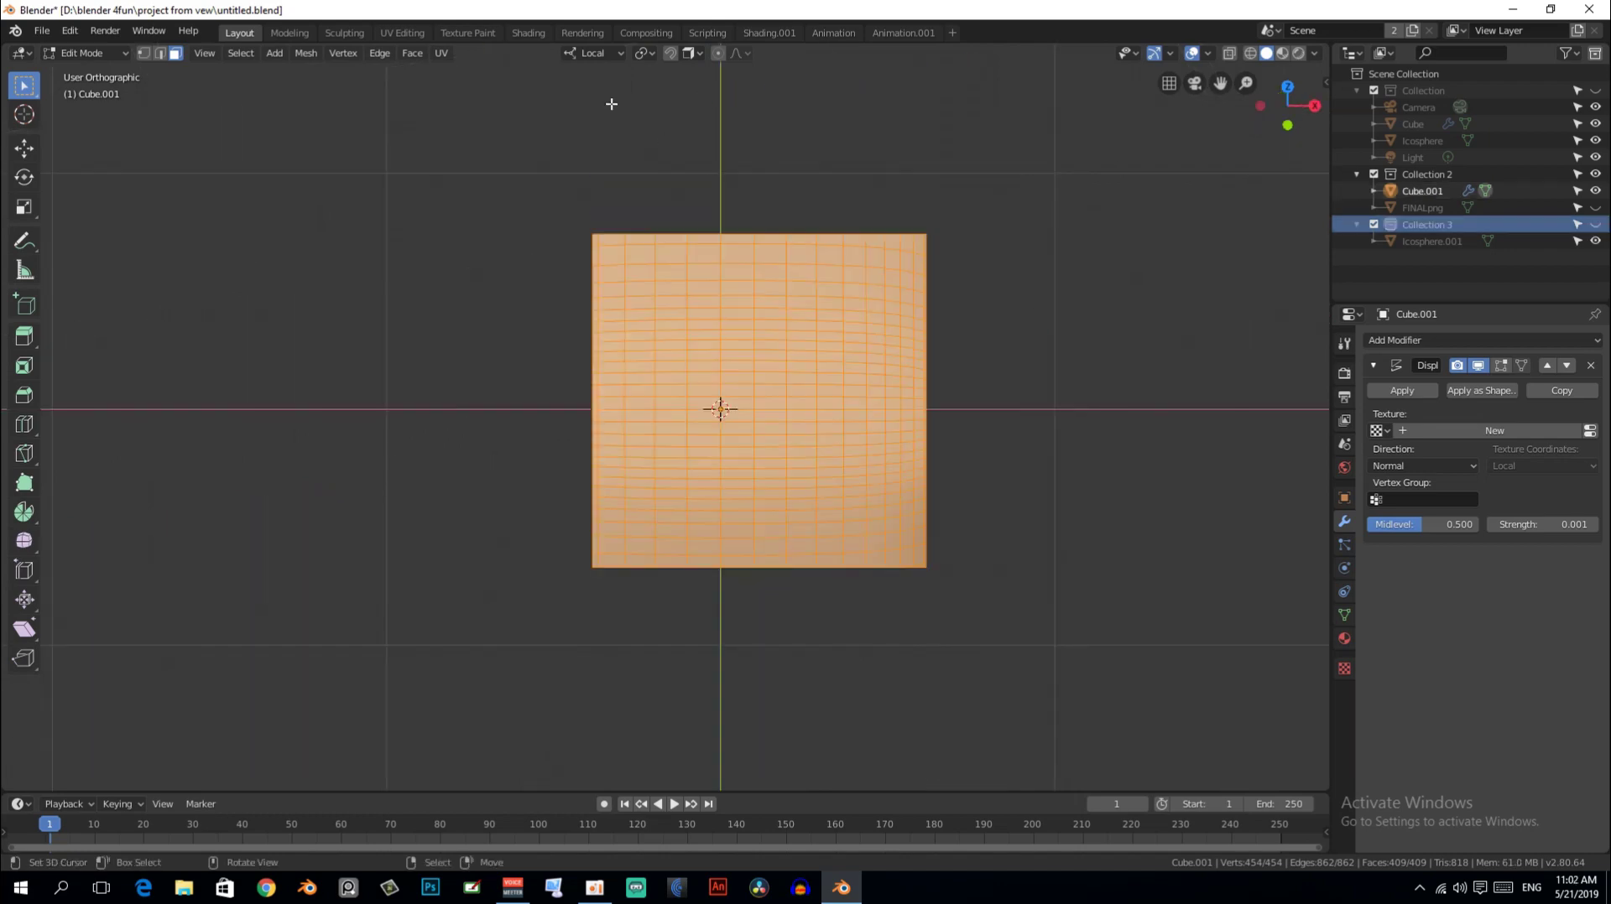
{"action": "left_click", "coordinate": [420, 32]}
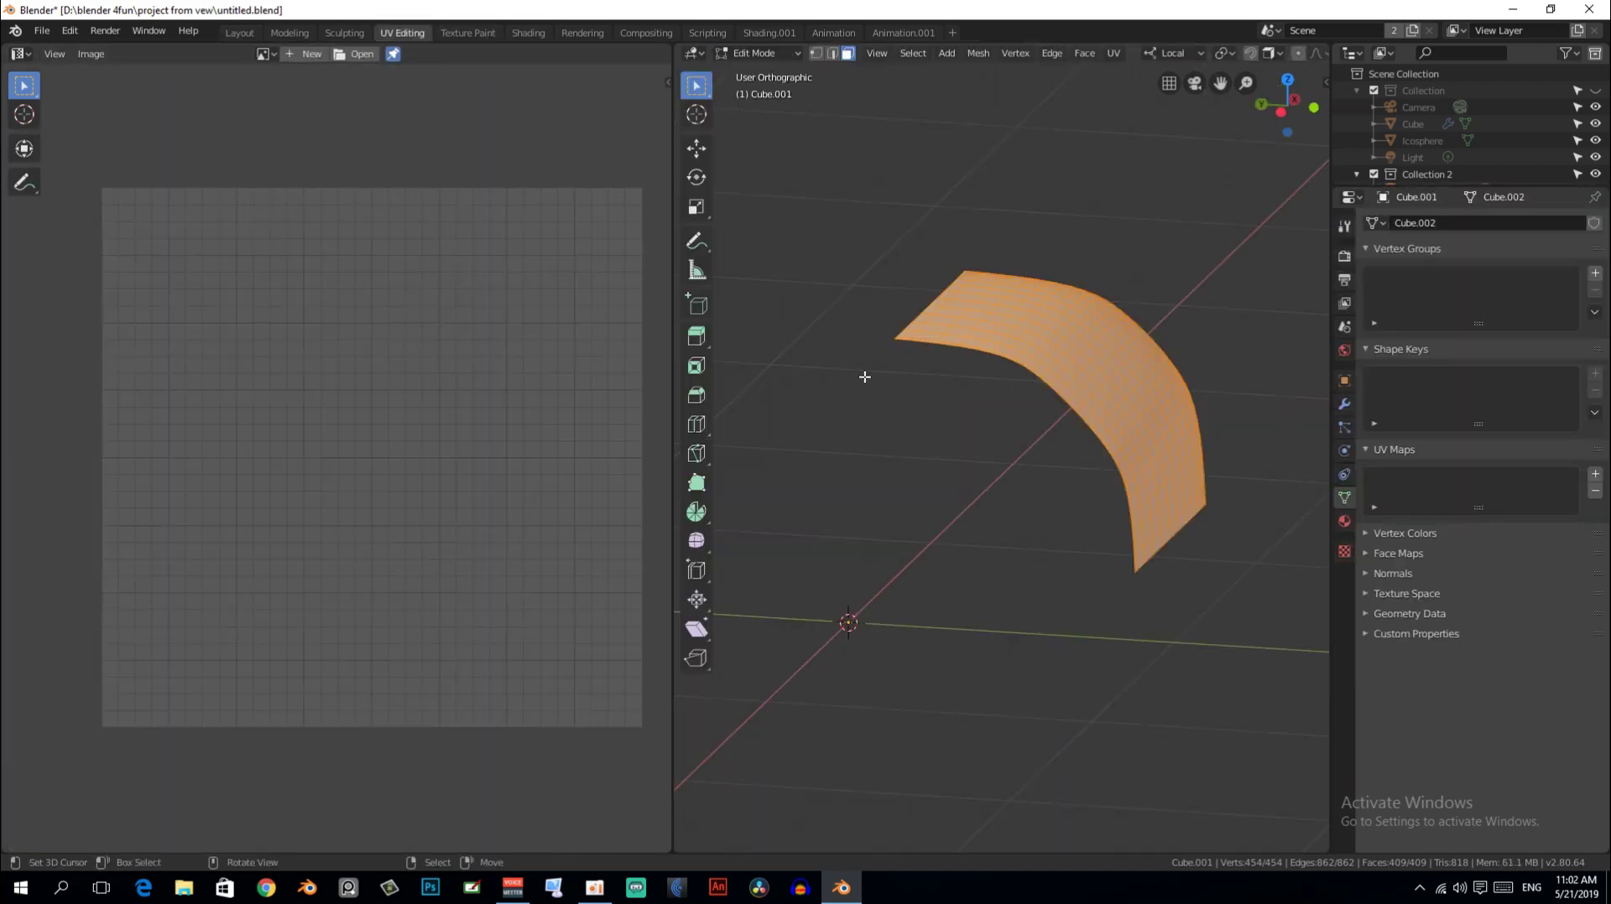
Orbit to an angled view and project Cube.001's UVs from that view
{"action": "key", "text": "u"}
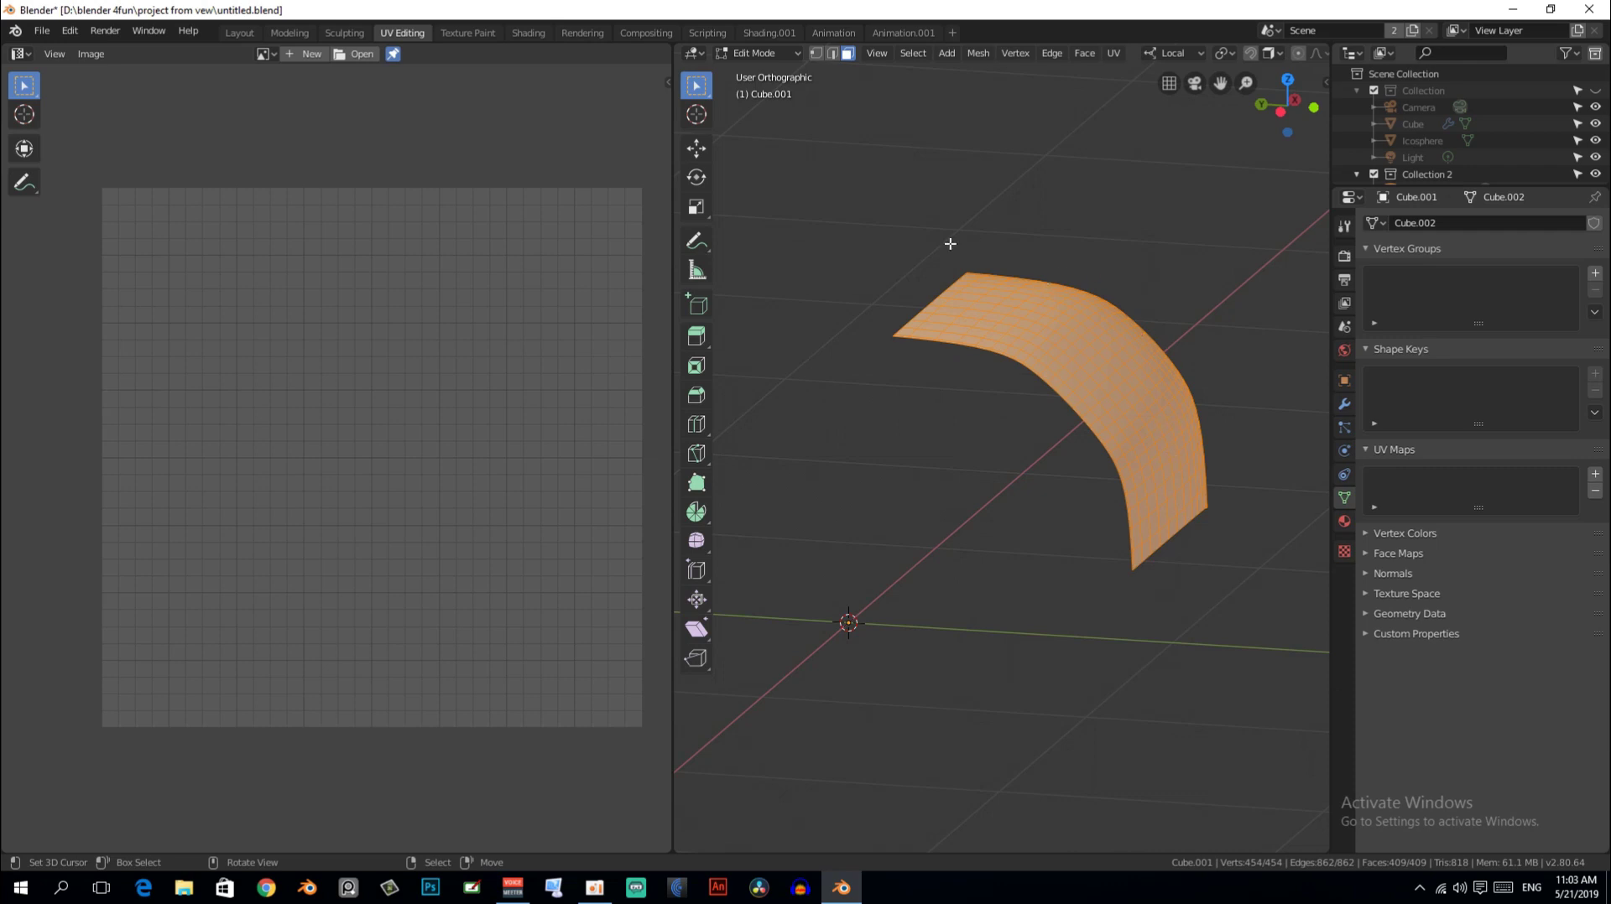
{"action": "middle_click_drag", "start_coordinate": [950, 243], "coordinate": [1024, 309]}
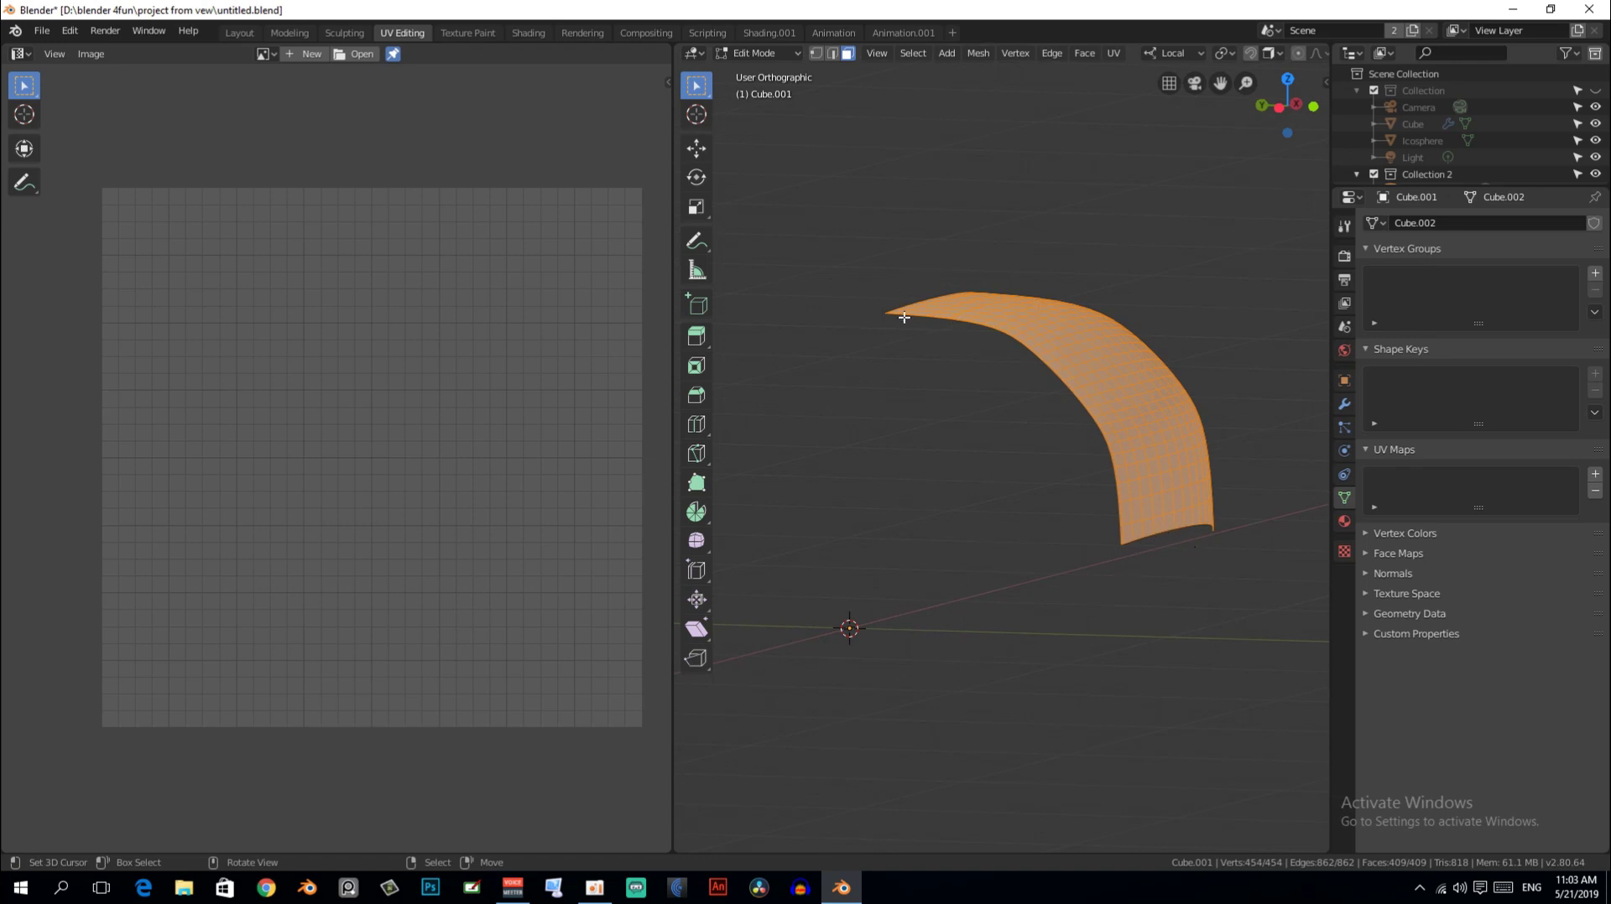
{"action": "key", "text": "u"}
{"action": "left_click", "coordinate": [944, 269]}
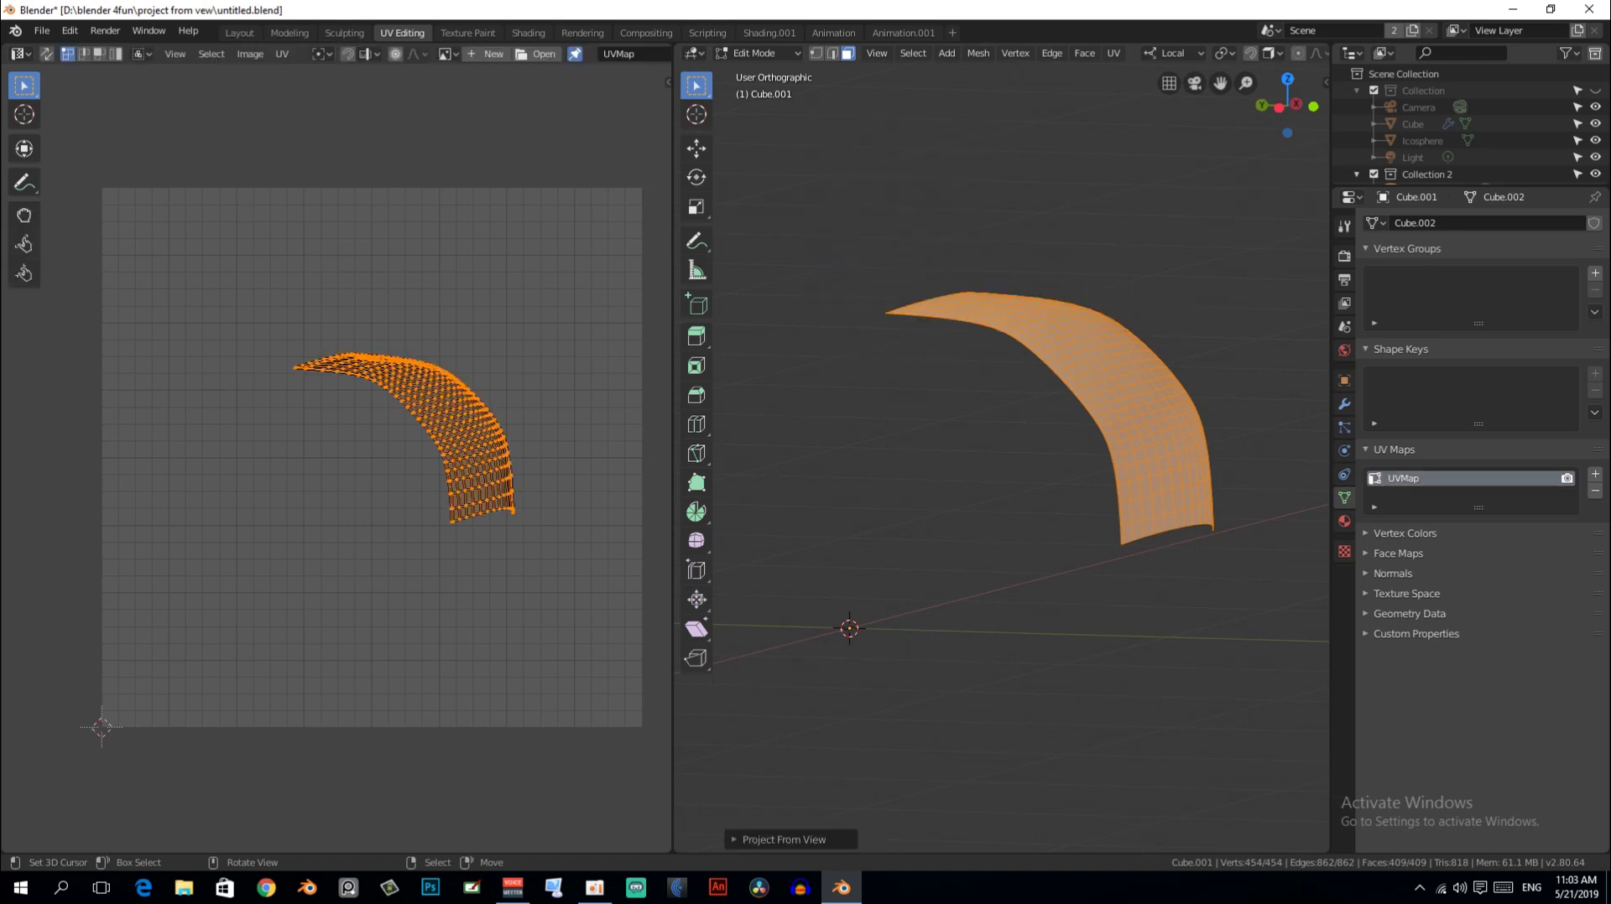
Re-project the UVs from a view facing the surface and again from a zoomed-out view
{"action": "scroll", "coordinate": [456, 388], "scroll_direction": "up", "scroll_amount": 3}
{"action": "mouse_move", "coordinate": [993, 330]}
{"action": "middle_mouse_down"}
{"action": "mouse_move", "coordinate": [917, 418]}
{"action": "mouse_move", "coordinate": [875, 333]}
{"action": "middle_mouse_up"}
{"action": "key", "text": "u"}
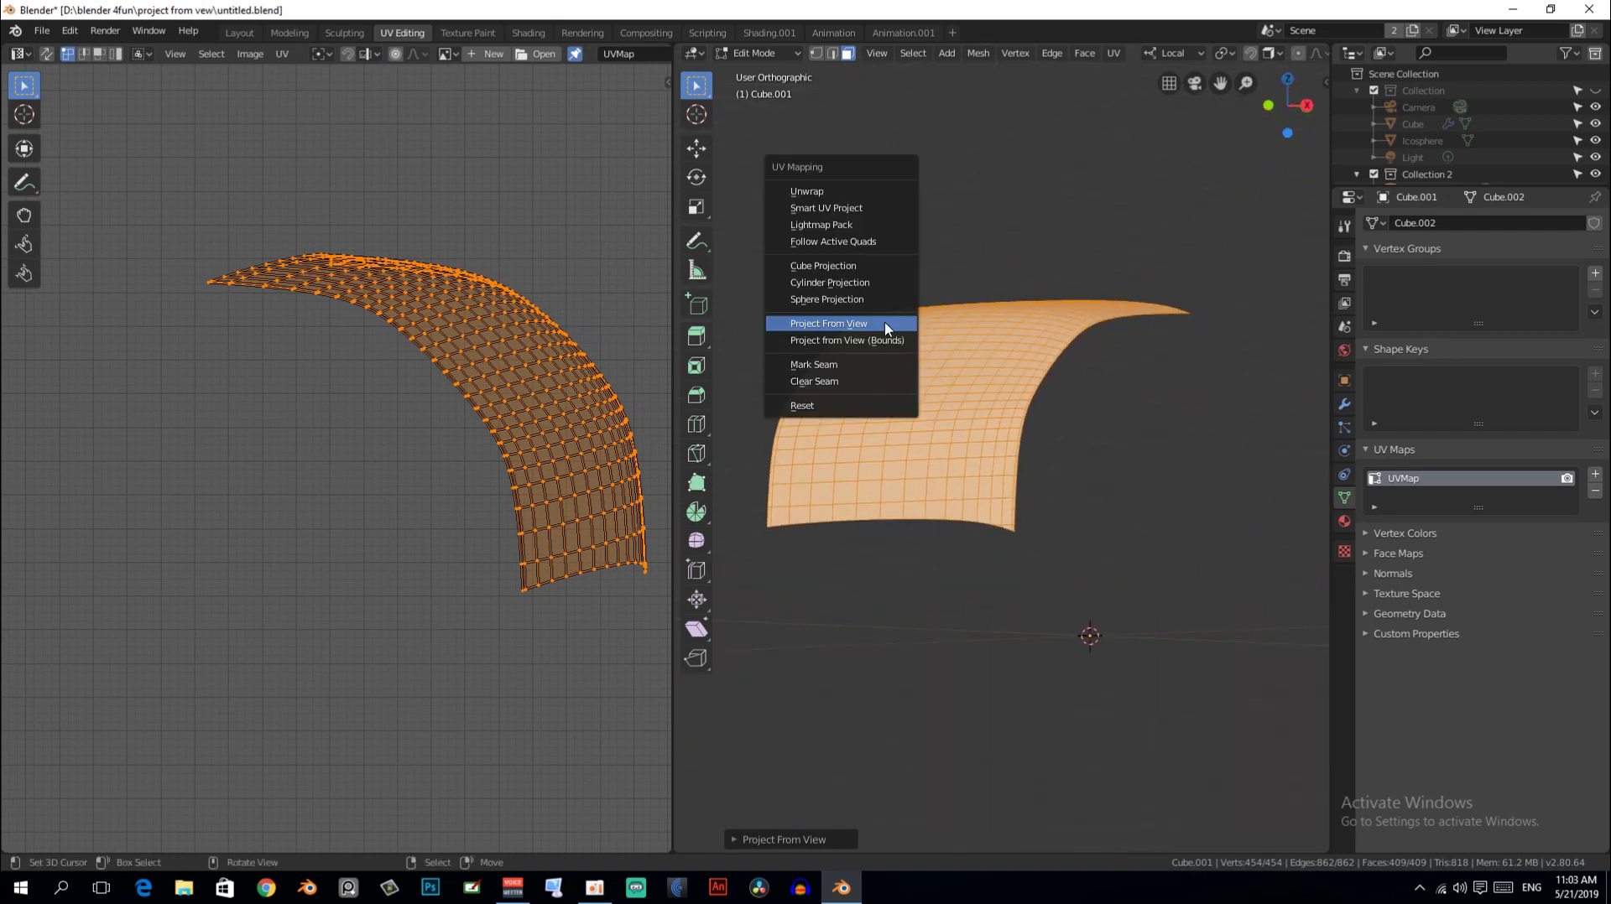
{"action": "left_click", "coordinate": [888, 323]}
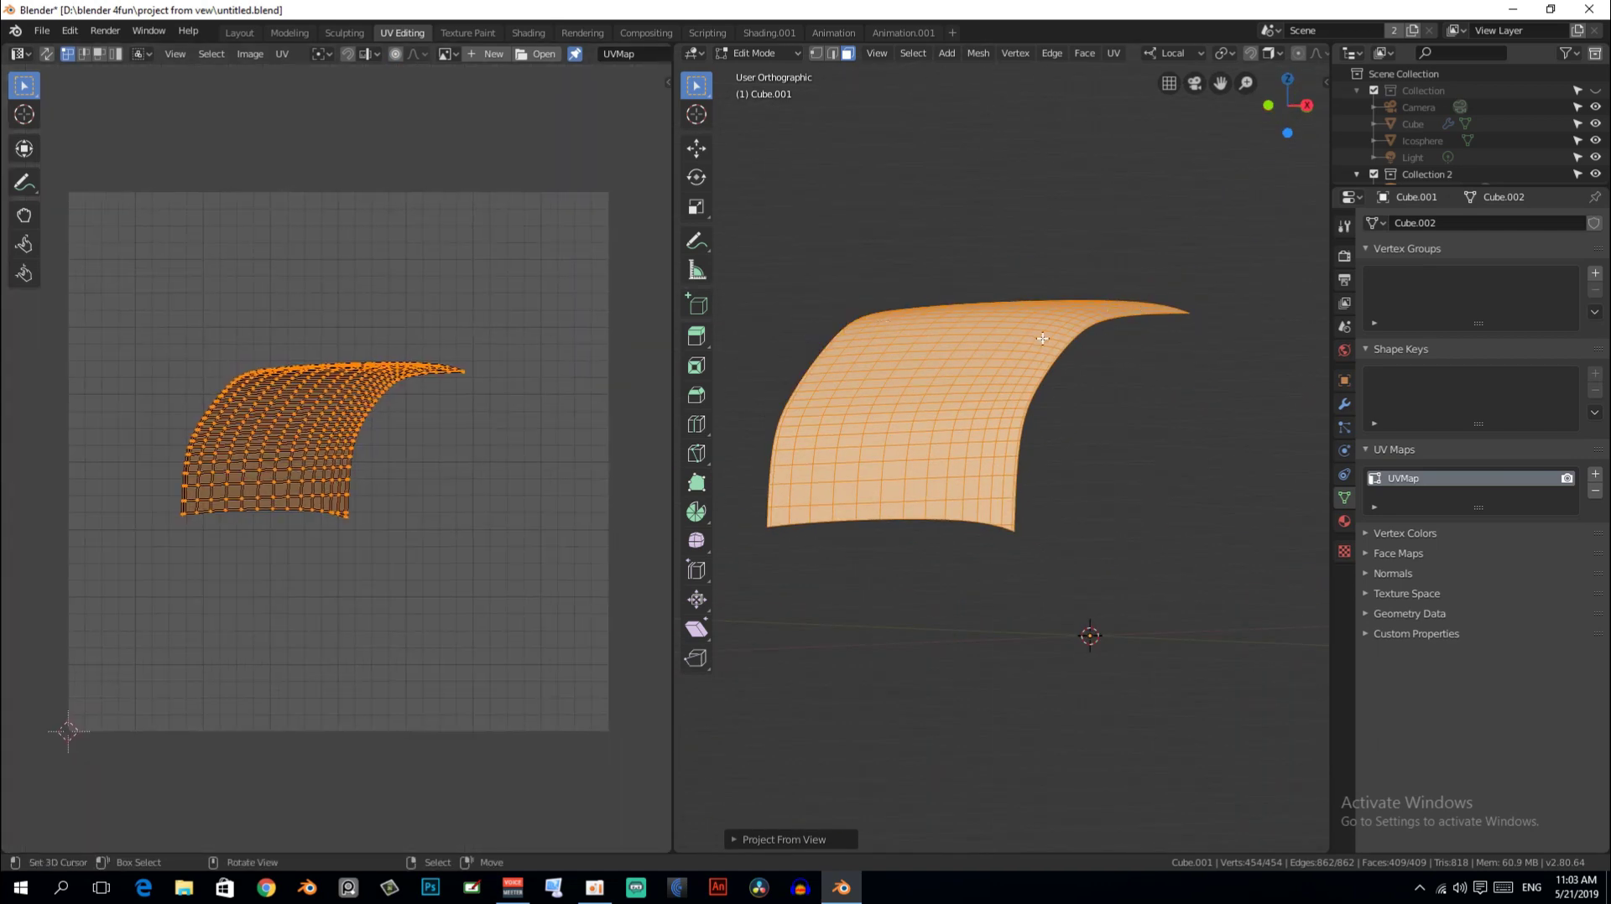
{"action": "scroll", "coordinate": [1086, 414], "scroll_direction": "down", "scroll_amount": 10}
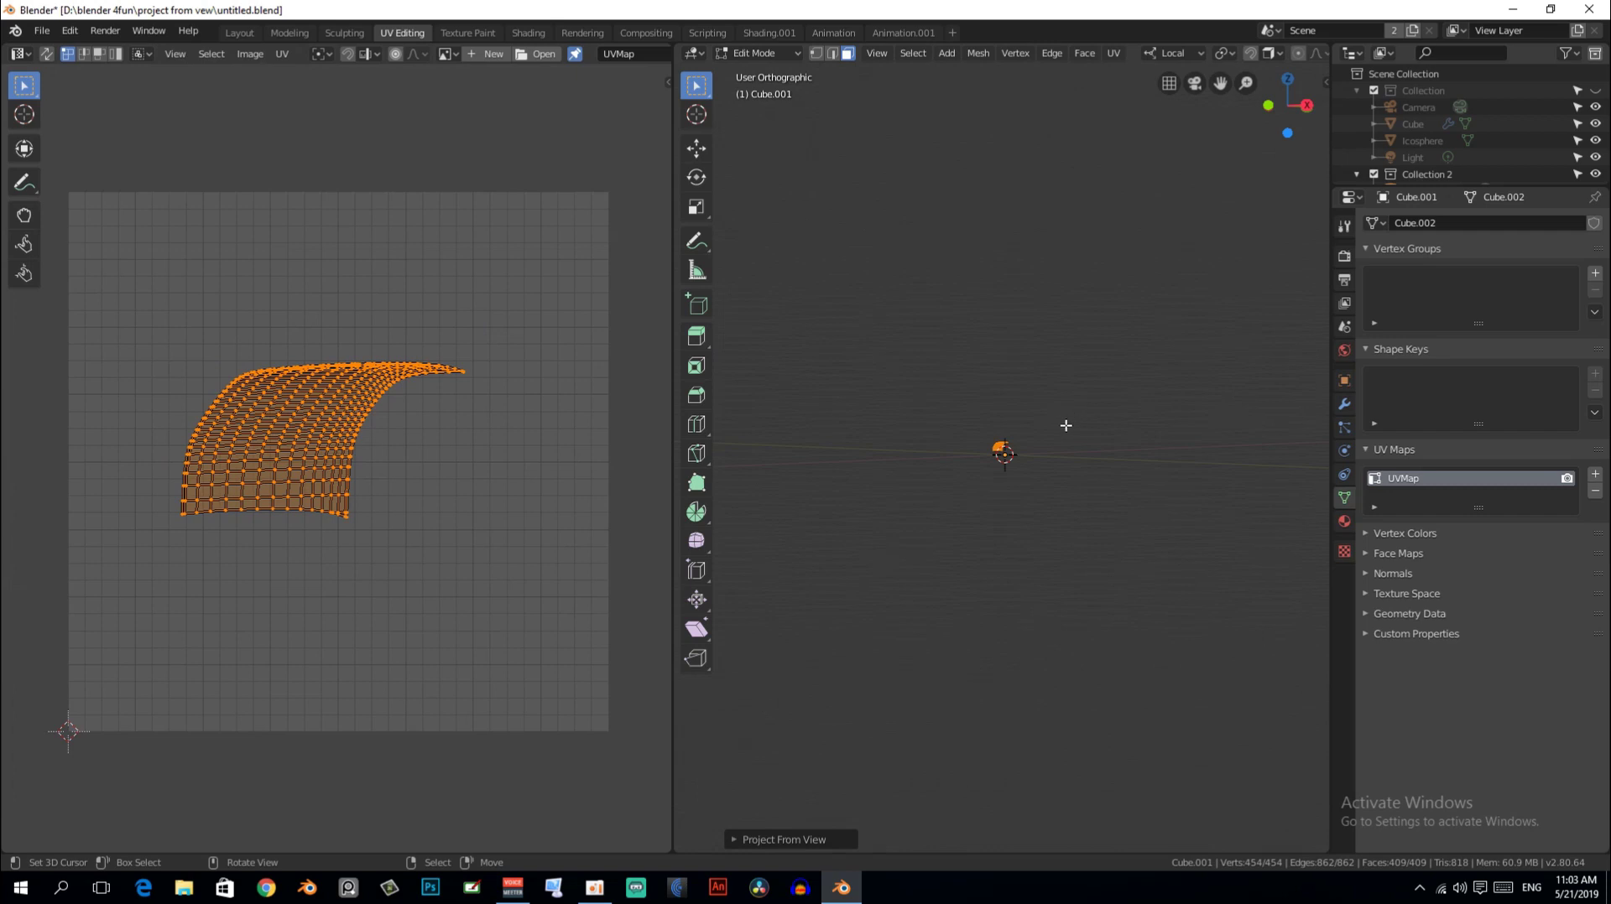
{"action": "key", "text": "u"}
{"action": "left_click", "coordinate": [1024, 467]}
Re-project the UVs from a close-up view, check the result, and return to Layout
{"action": "scroll", "coordinate": [380, 510], "scroll_direction": "up", "scroll_amount": 8}
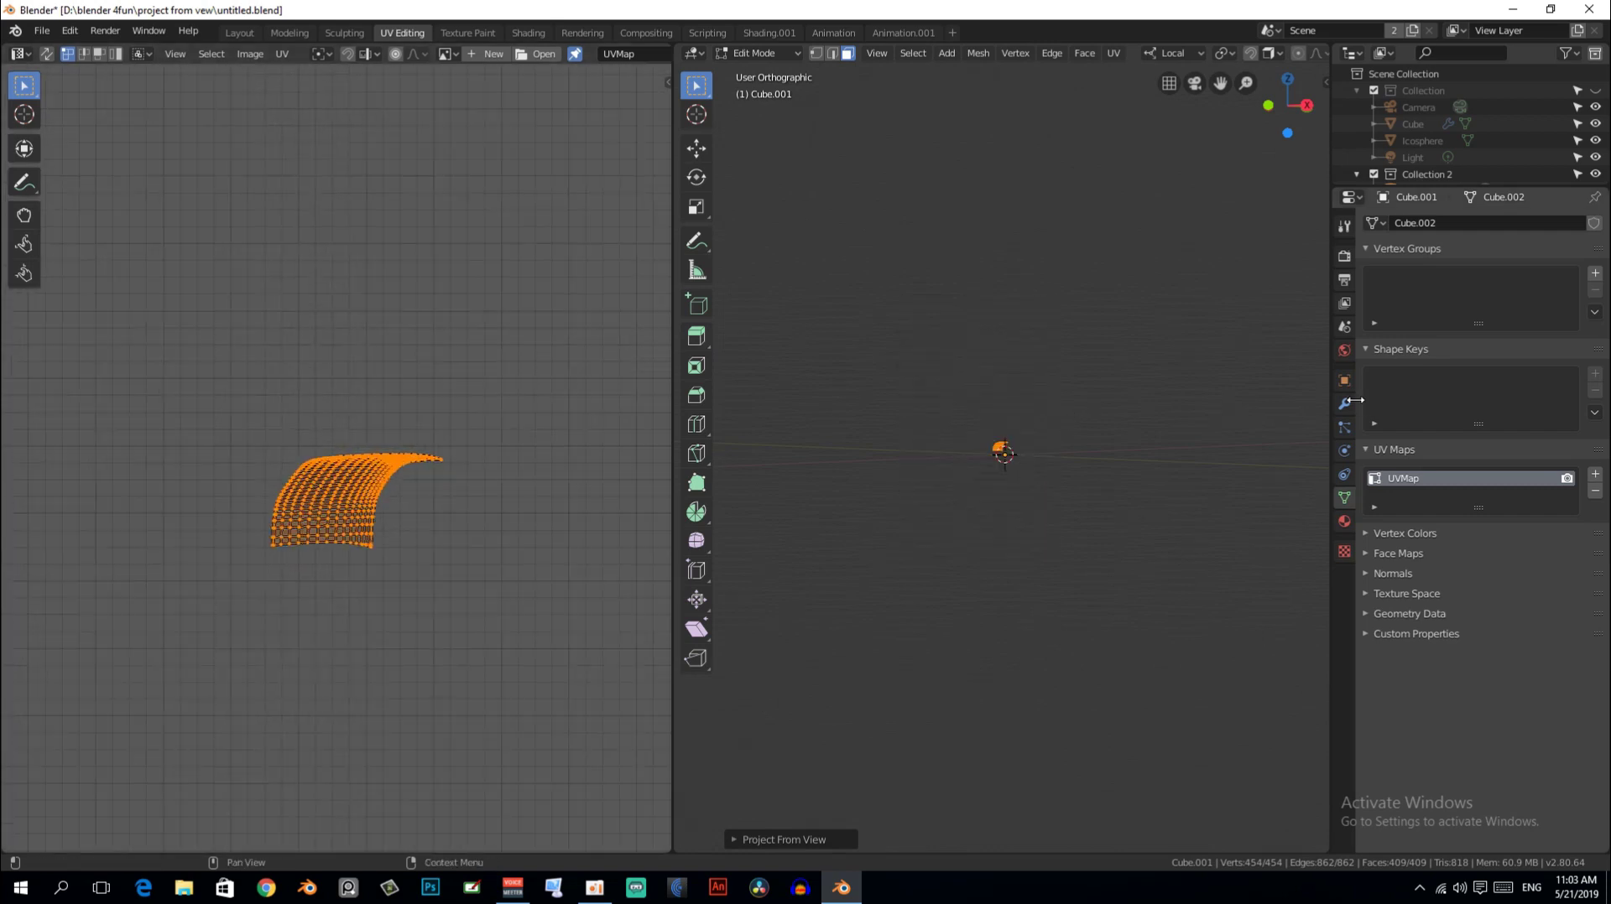
{"action": "scroll", "coordinate": [1054, 443], "scroll_direction": "up", "scroll_amount": 6}
{"action": "scroll", "coordinate": [1115, 525], "scroll_direction": "up", "scroll_amount": 1}
{"action": "scroll", "coordinate": [1109, 515], "scroll_direction": "up", "scroll_amount": 3}
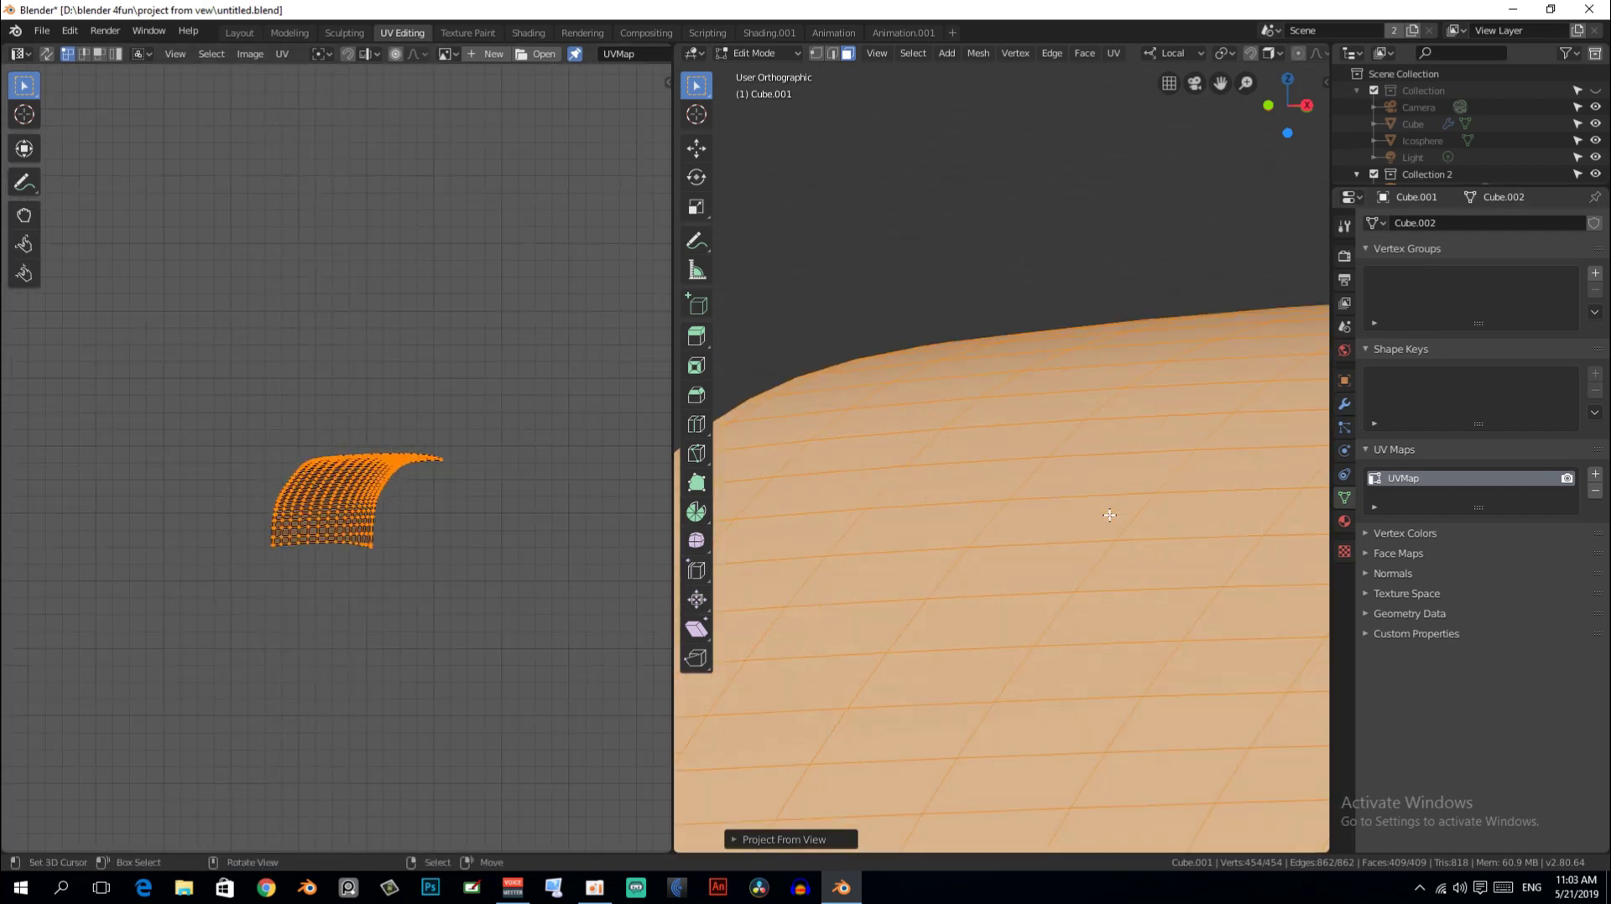
{"action": "scroll", "coordinate": [1109, 515], "scroll_direction": "up", "scroll_amount": 2}
{"action": "key", "text": "u"}
{"action": "left_click", "coordinate": [1101, 493]}
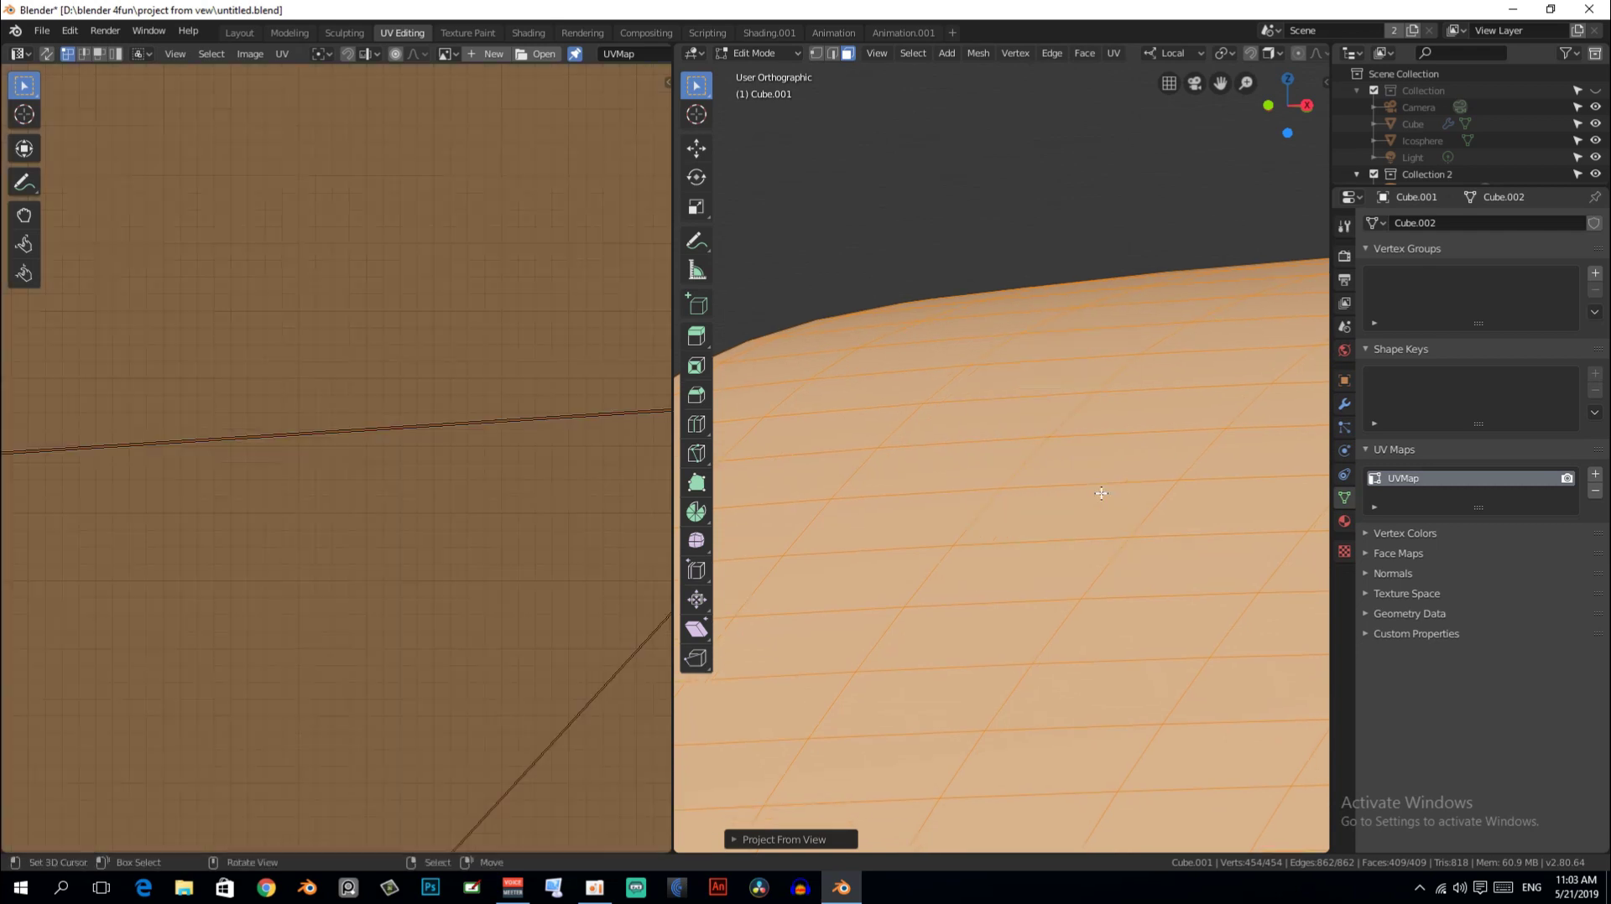
{"action": "scroll", "coordinate": [555, 484], "scroll_direction": "down", "scroll_amount": 5}
{"action": "scroll", "coordinate": [555, 485], "scroll_direction": "down", "scroll_amount": 4}
{"action": "scroll", "coordinate": [555, 485], "scroll_direction": "up", "scroll_amount": 1}
{"action": "scroll", "coordinate": [556, 485], "scroll_direction": "up", "scroll_amount": 4}
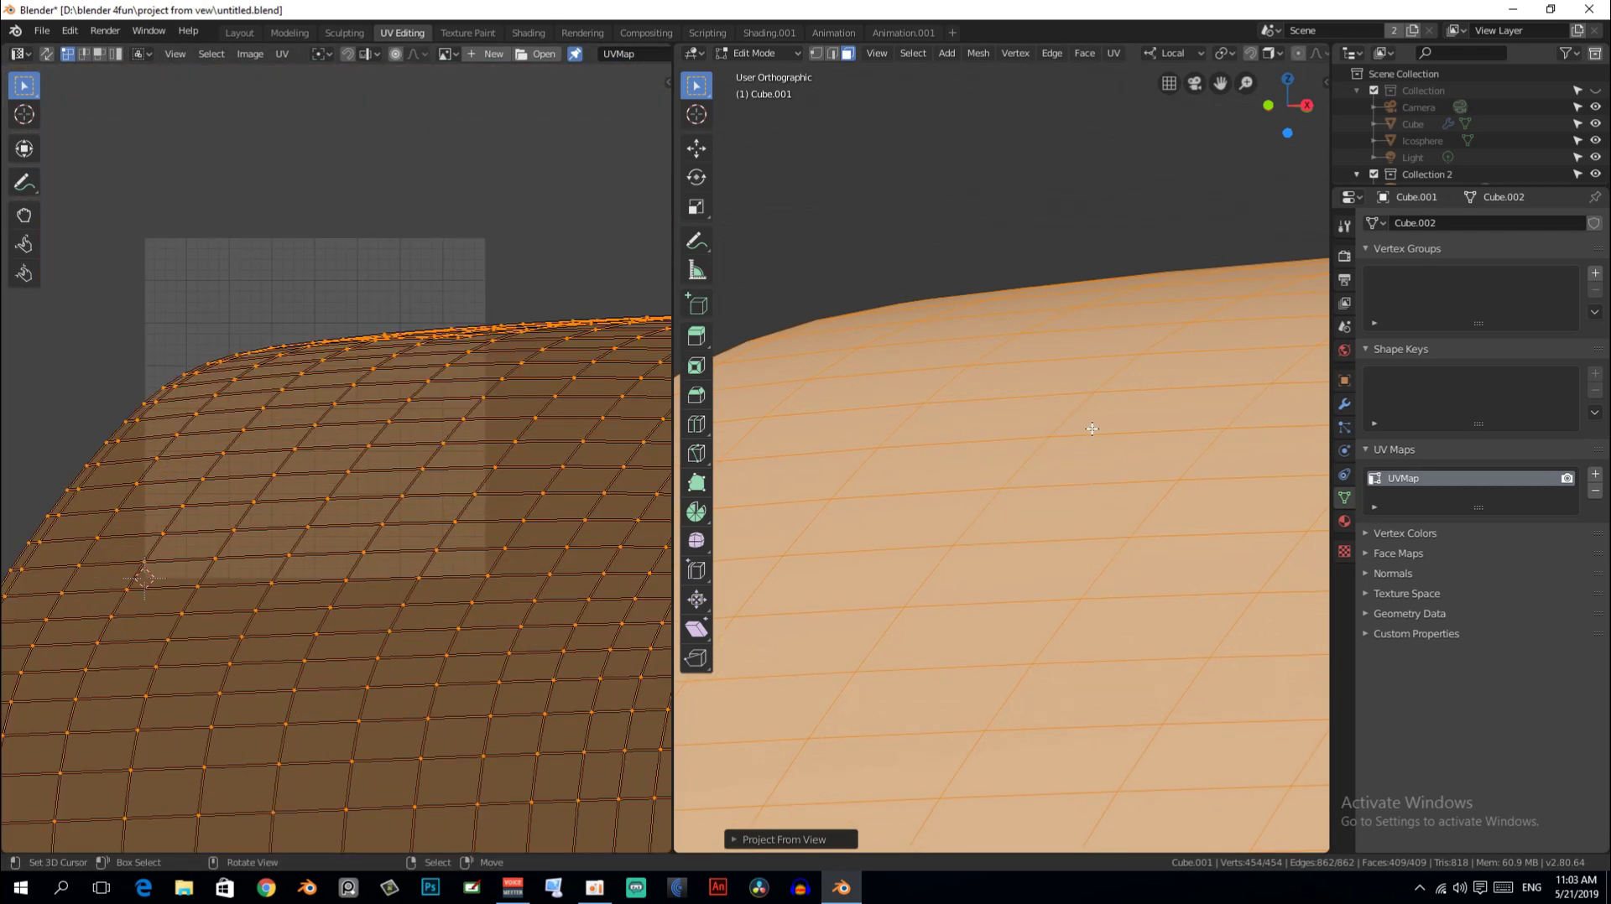
{"action": "scroll", "coordinate": [1091, 428], "scroll_direction": "down", "scroll_amount": 2}
{"action": "scroll", "coordinate": [1091, 428], "scroll_direction": "down", "scroll_amount": 2}
{"action": "left_click", "coordinate": [255, 28]}
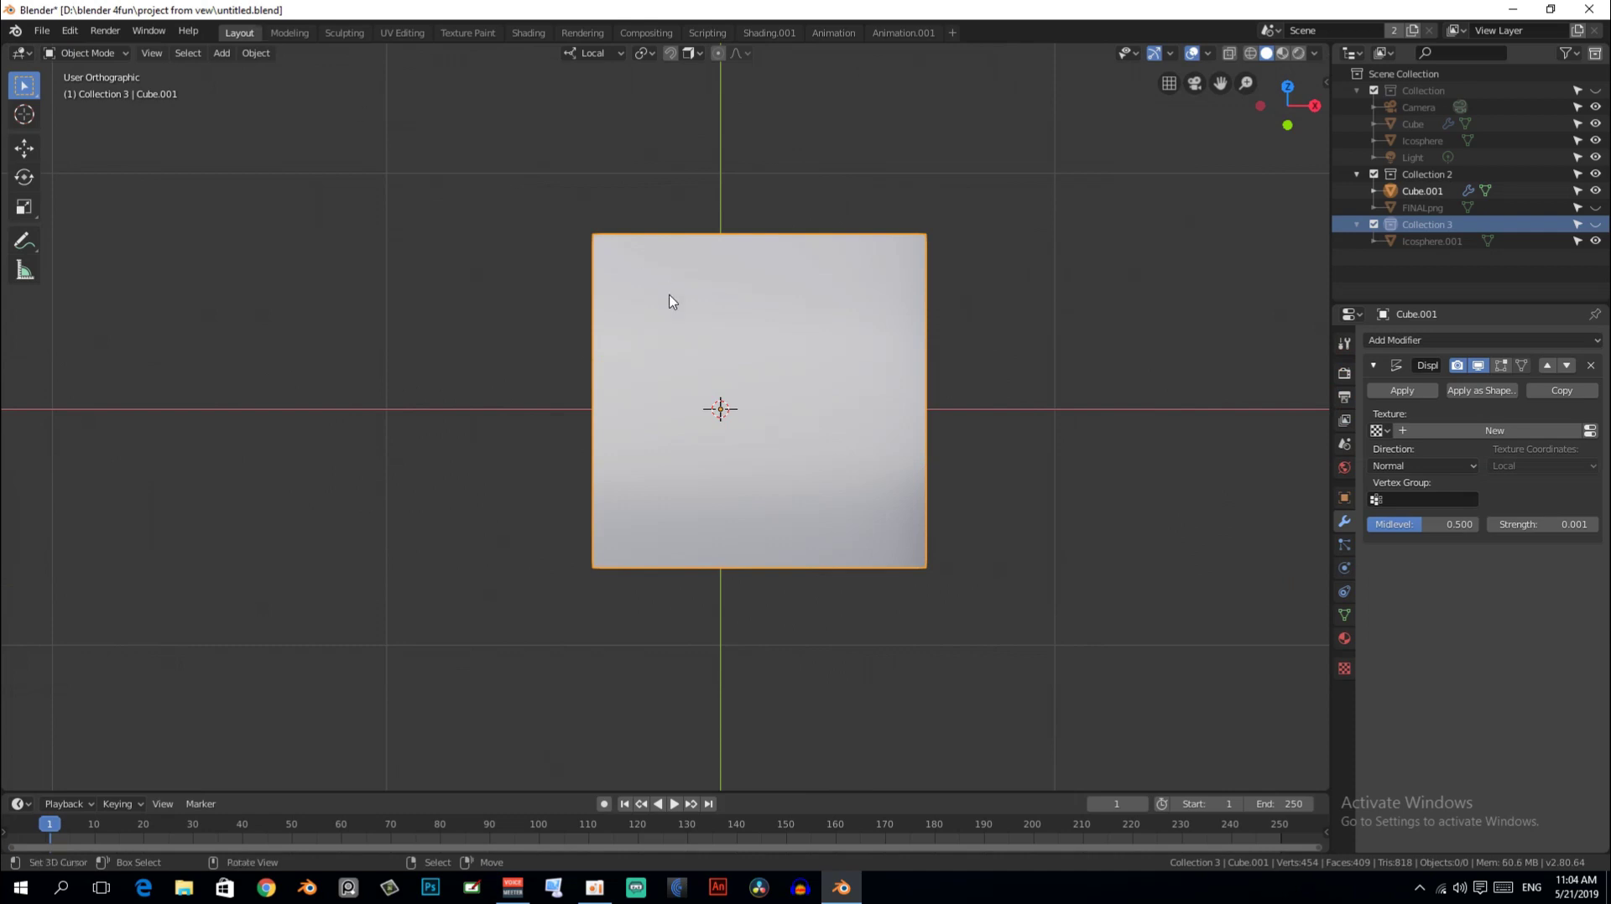
Unhide the FINALpng plane and view it head-on in Material Preview shading
{"action": "mouse_move", "coordinate": [807, 299]}
{"action": "middle_mouse_down"}
{"action": "mouse_move", "coordinate": [799, 316]}
{"action": "mouse_move", "coordinate": [824, 299]}
{"action": "middle_mouse_up"}
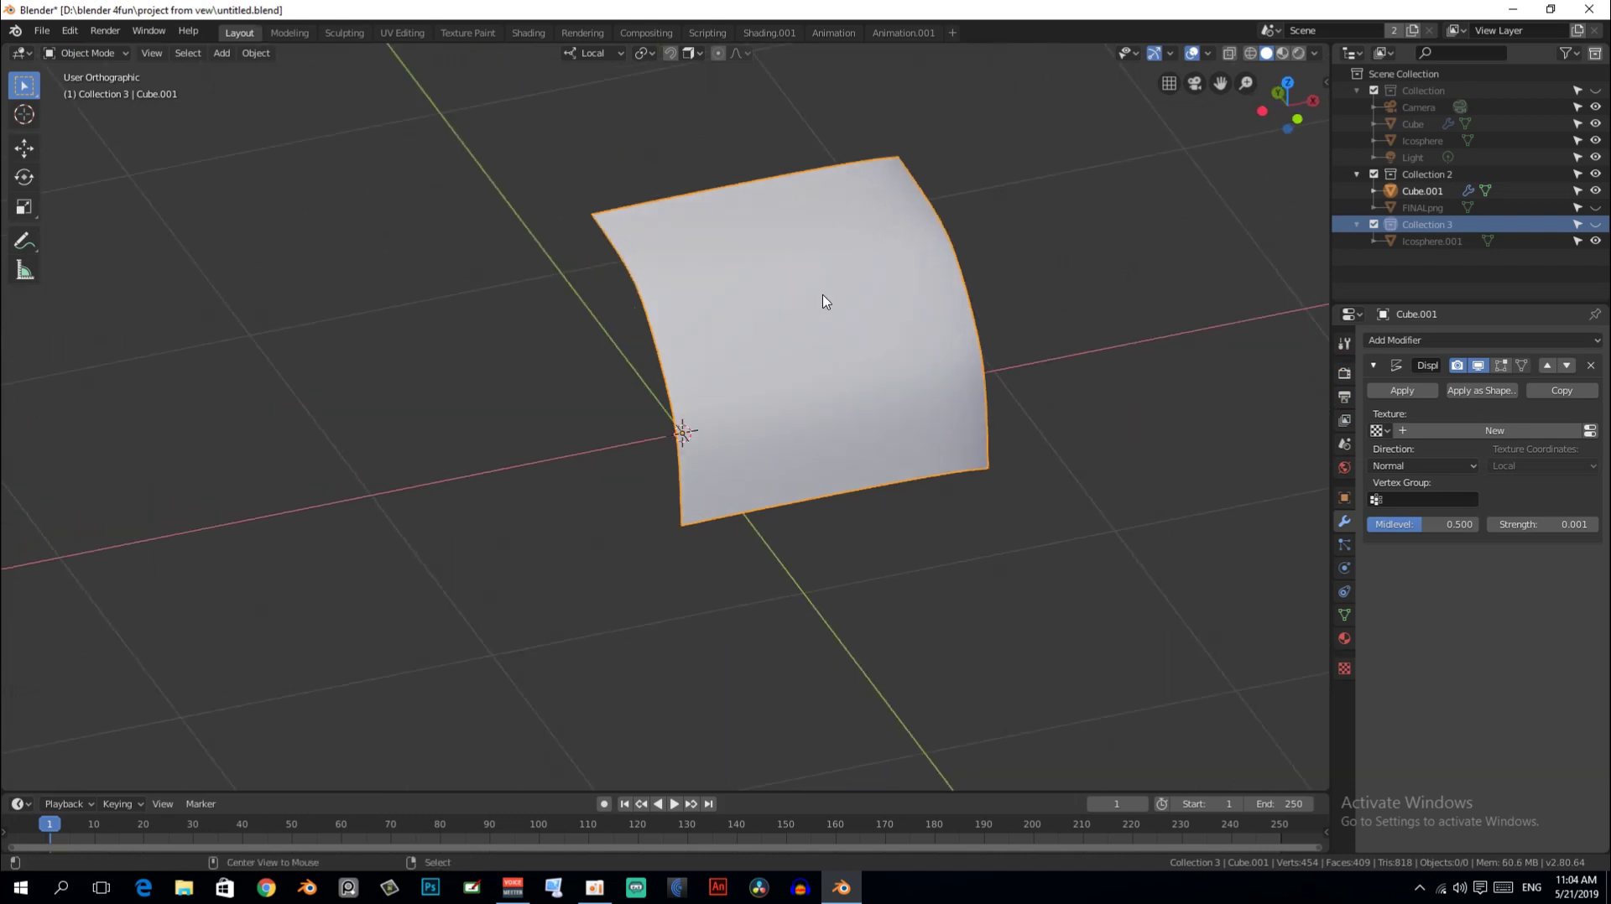
{"action": "key", "text": "alt+h"}
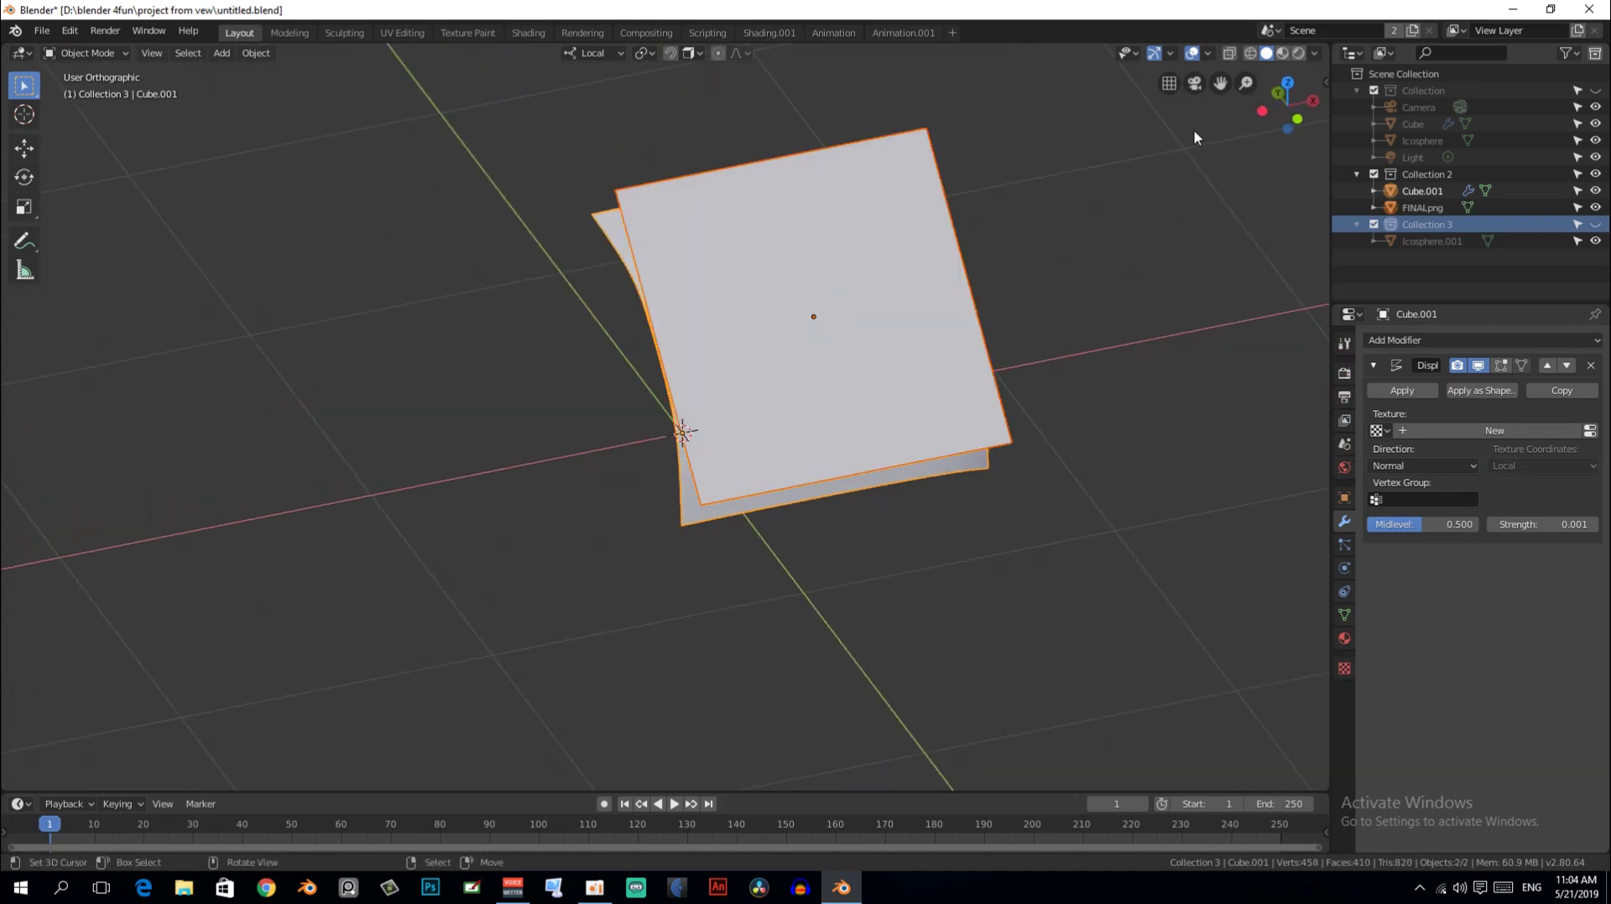
{"action": "left_click", "coordinate": [1282, 53]}
{"action": "left_click", "coordinate": [938, 225]}
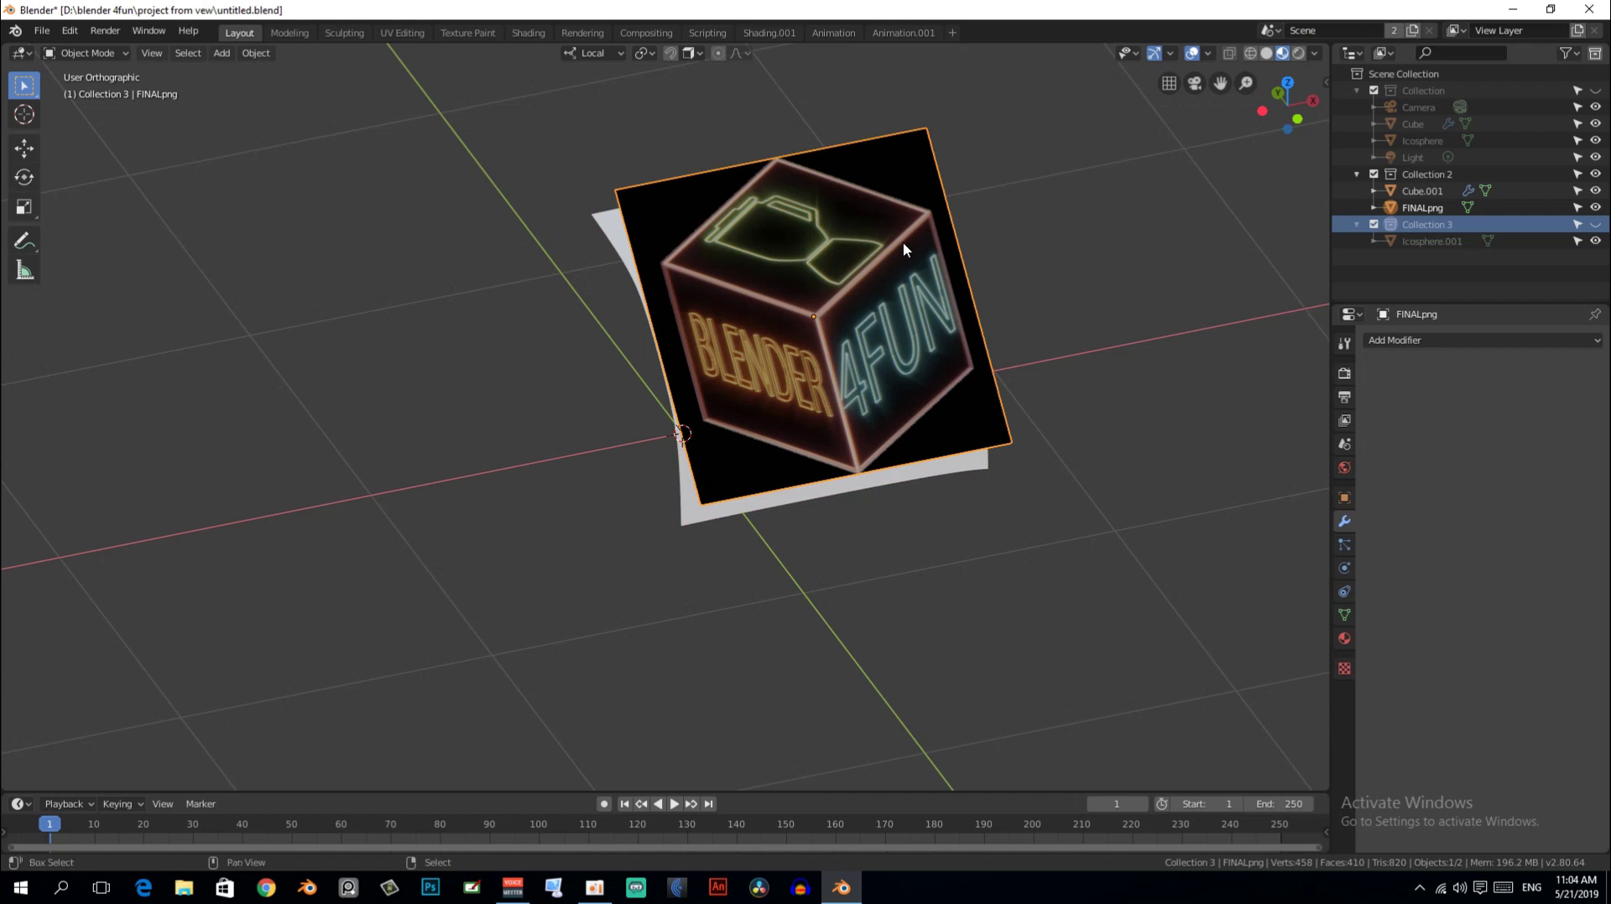
{"action": "key", "text": "shift+KP_7"}
Hide the FINALpng plane again and zoom out to the white curved surface
{"action": "scroll", "coordinate": [877, 239], "scroll_direction": "up", "scroll_amount": 2}
{"action": "key", "text": "h"}
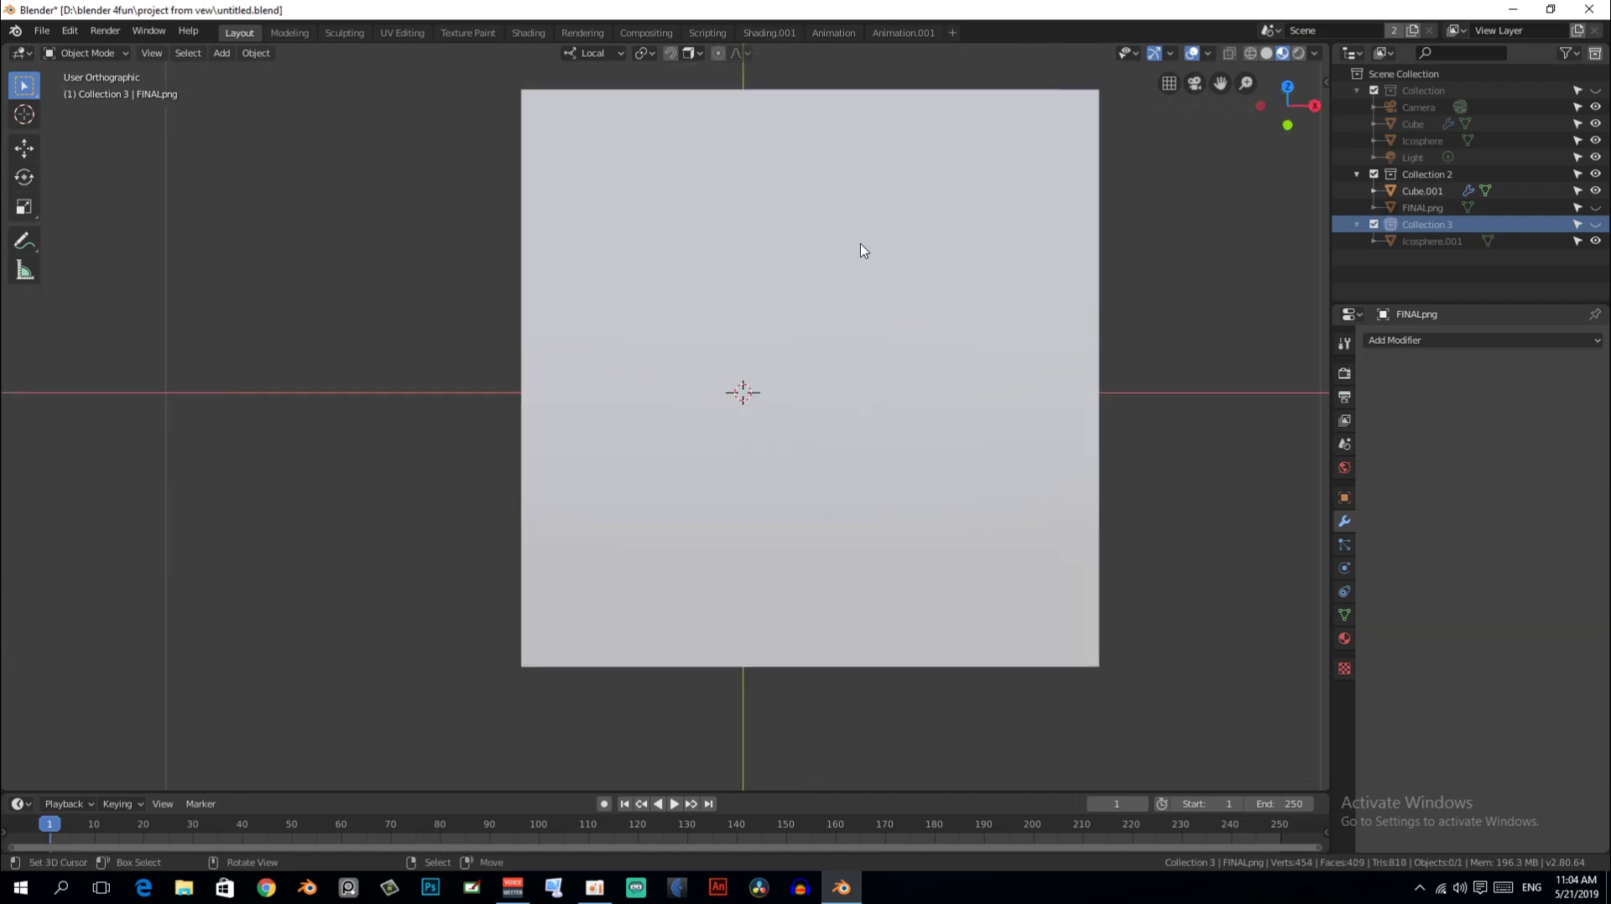
{"action": "scroll", "coordinate": [863, 248], "scroll_direction": "down", "scroll_amount": 3}
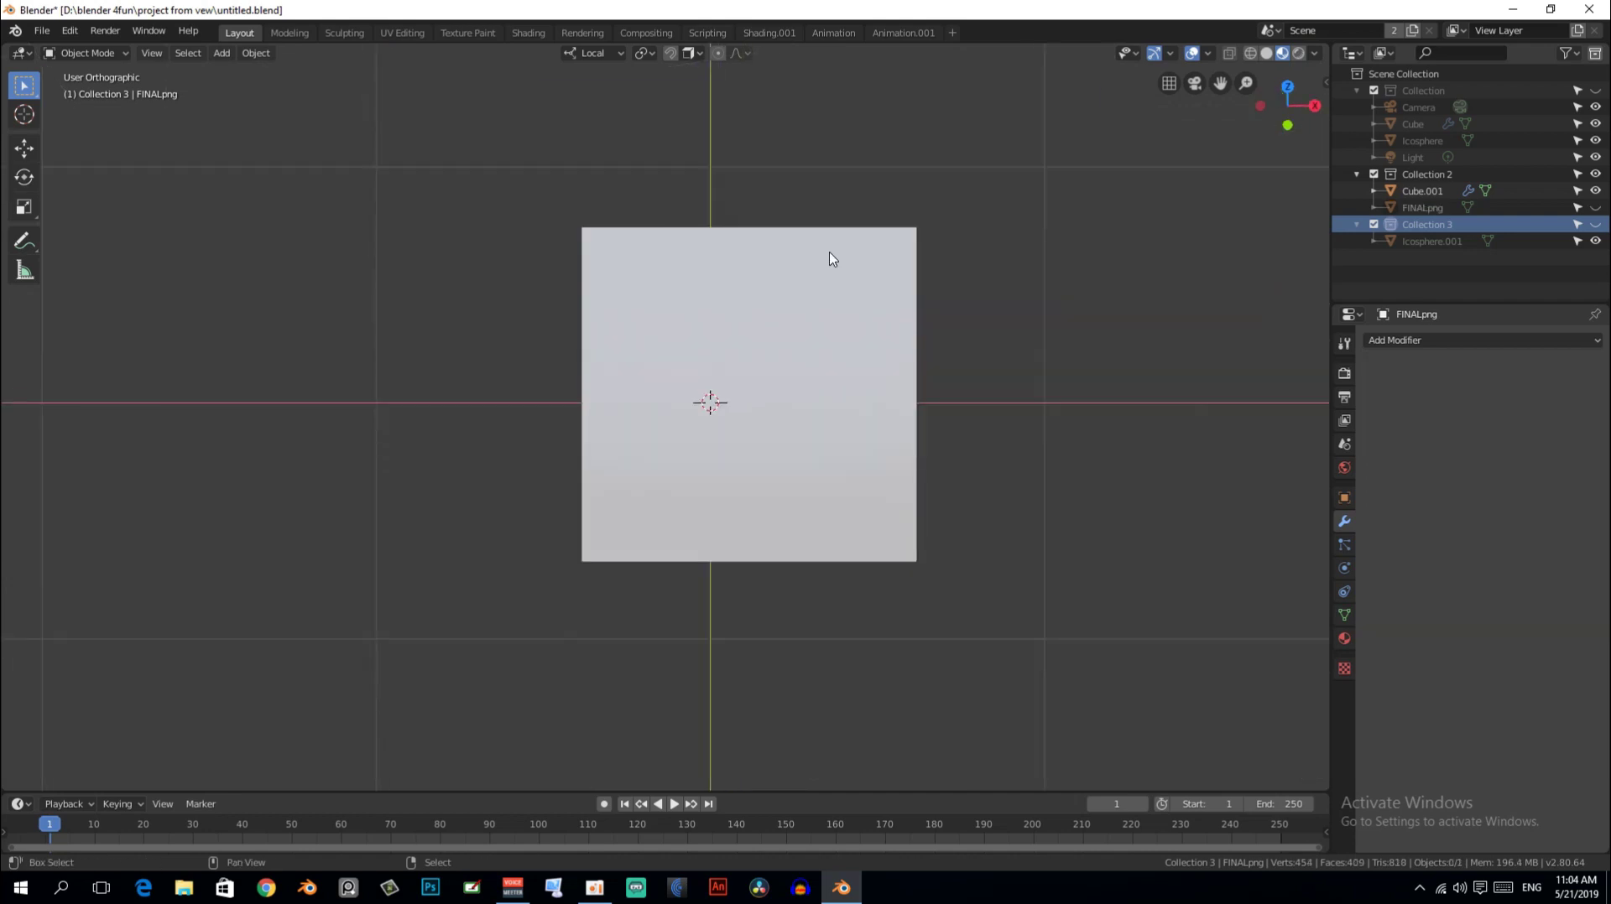
Select Cube.001 and project its UVs from the current front view in Edit Mode
{"action": "left_click", "coordinate": [810, 292]}
{"action": "key", "text": "Tab"}
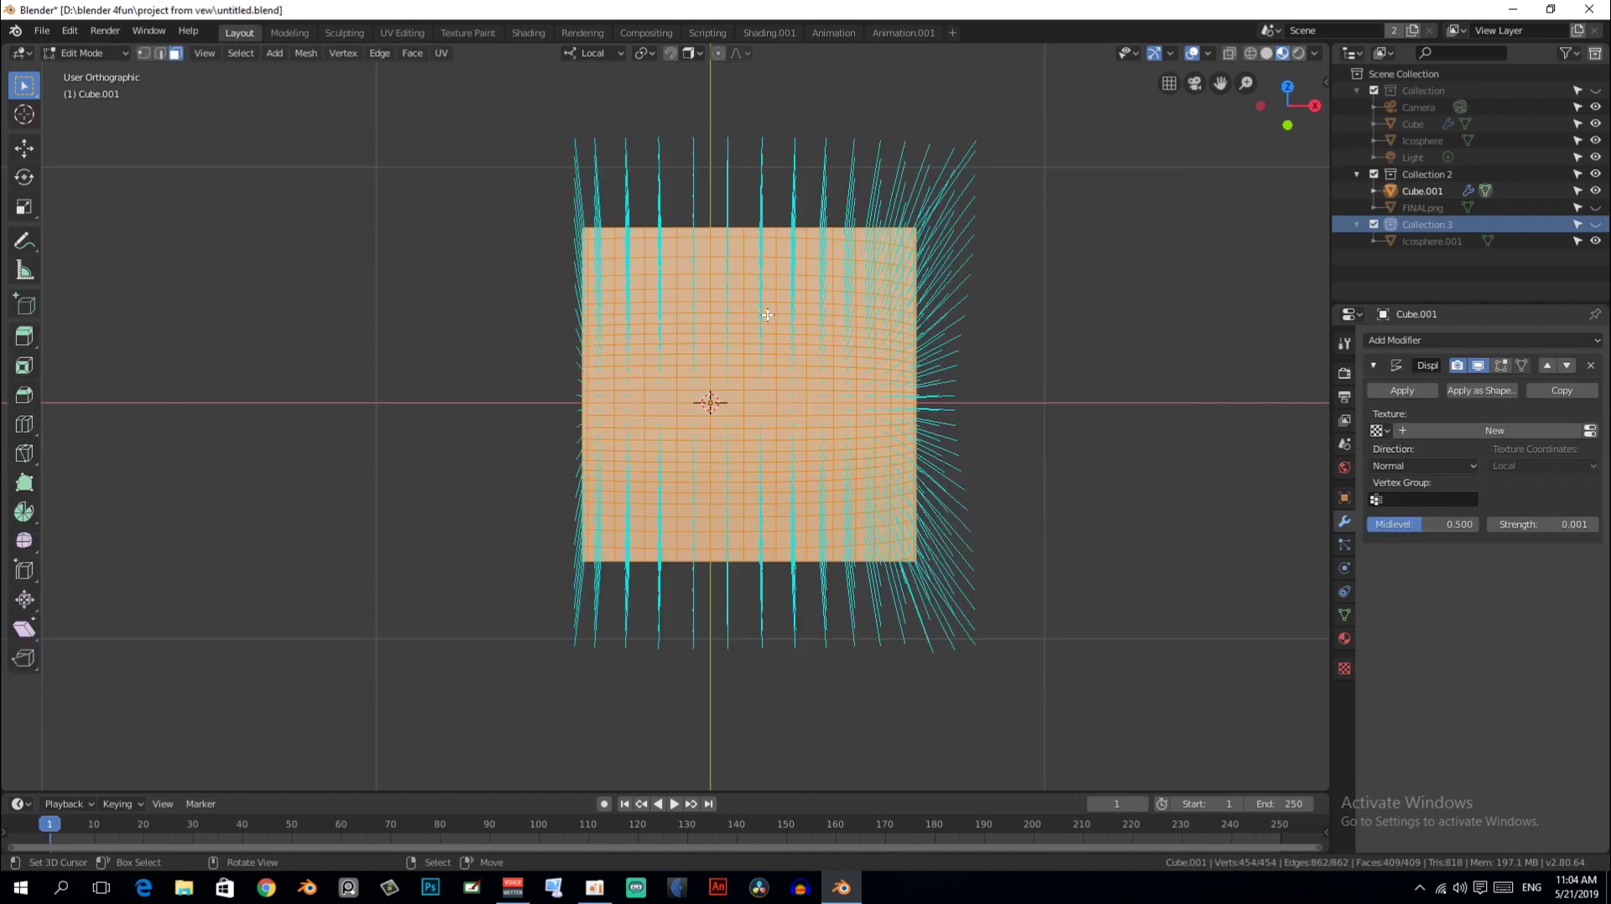
{"action": "key", "text": "u"}
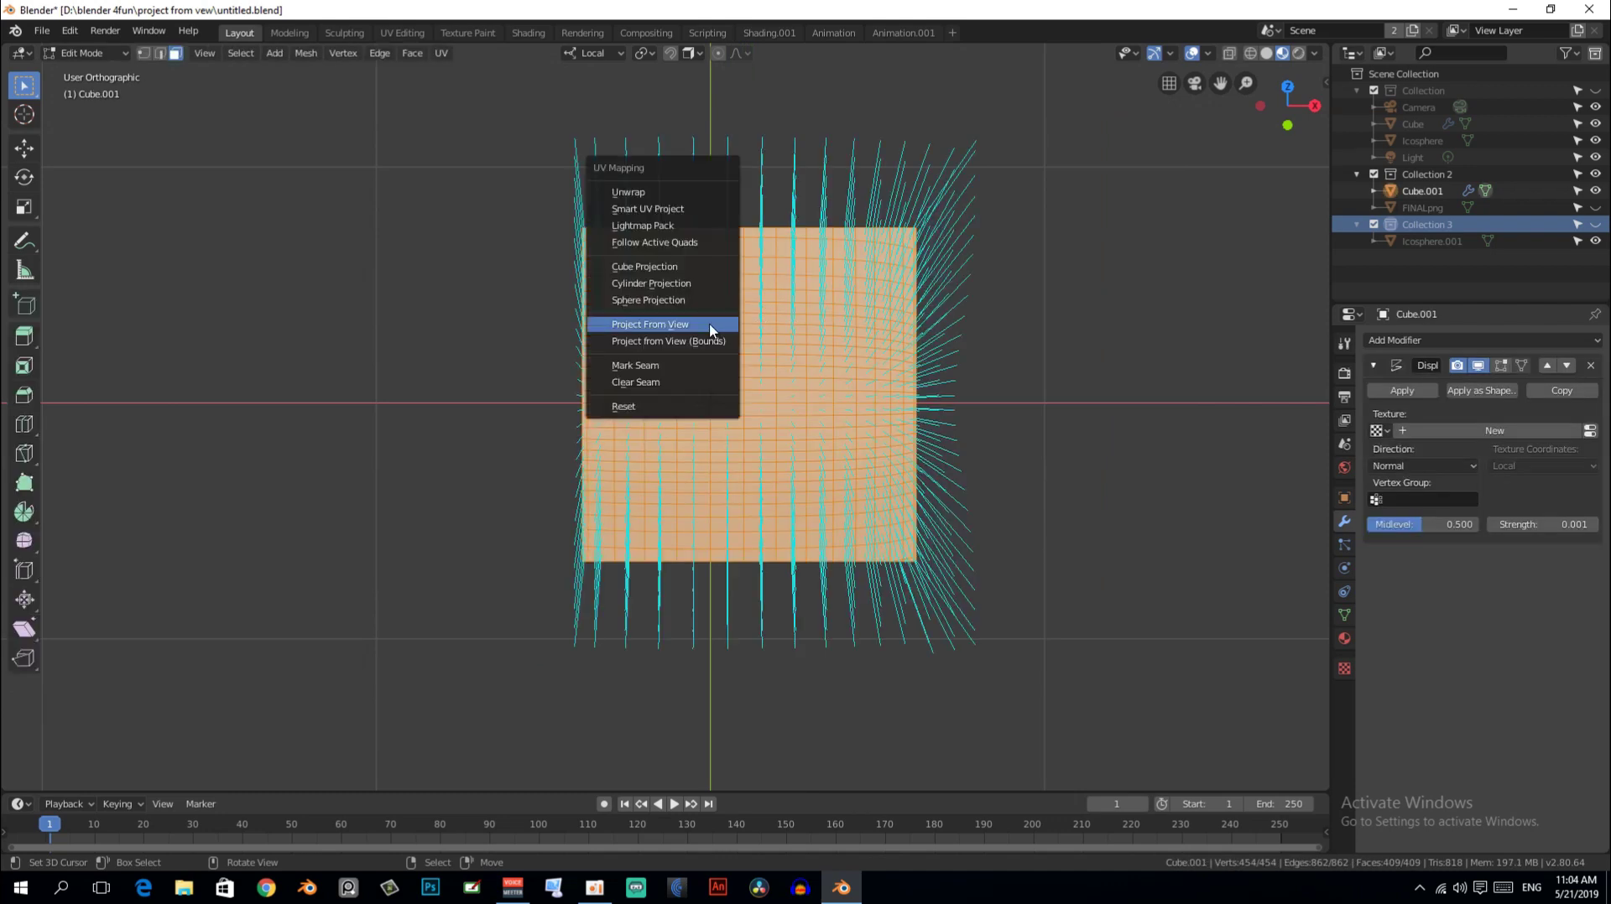
{"action": "left_click", "coordinate": [712, 328]}
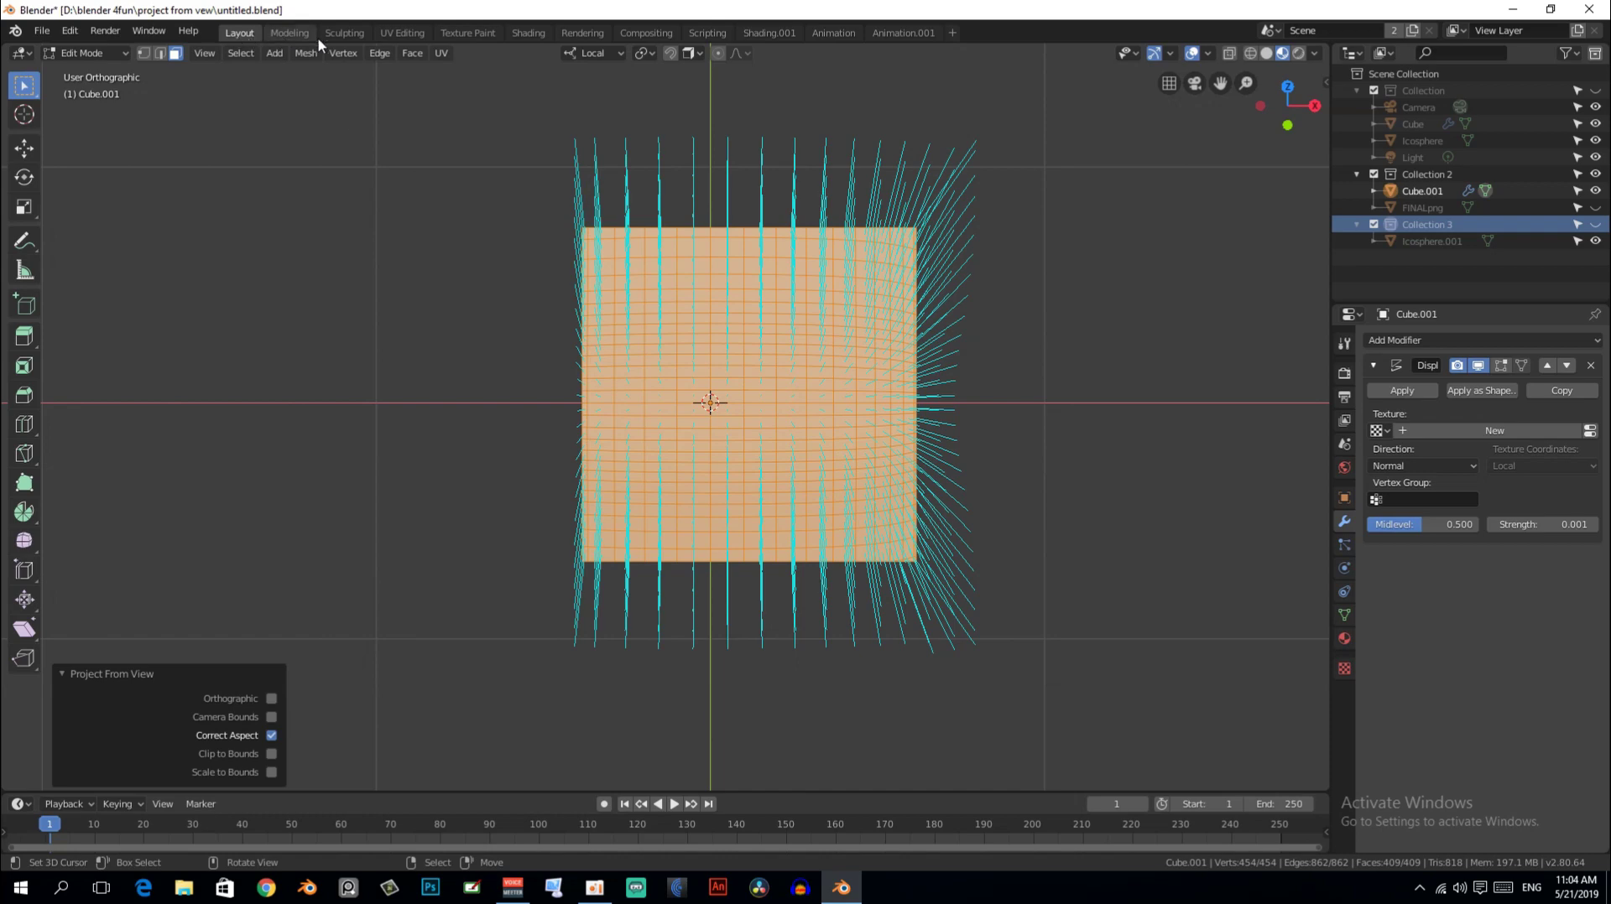
Inspect the new UV island in the UV Editing workspace
{"action": "left_click", "coordinate": [411, 32]}
{"action": "scroll", "coordinate": [370, 344], "scroll_direction": "up", "scroll_amount": 3}
{"action": "scroll", "coordinate": [377, 348], "scroll_direction": "up", "scroll_amount": 1}
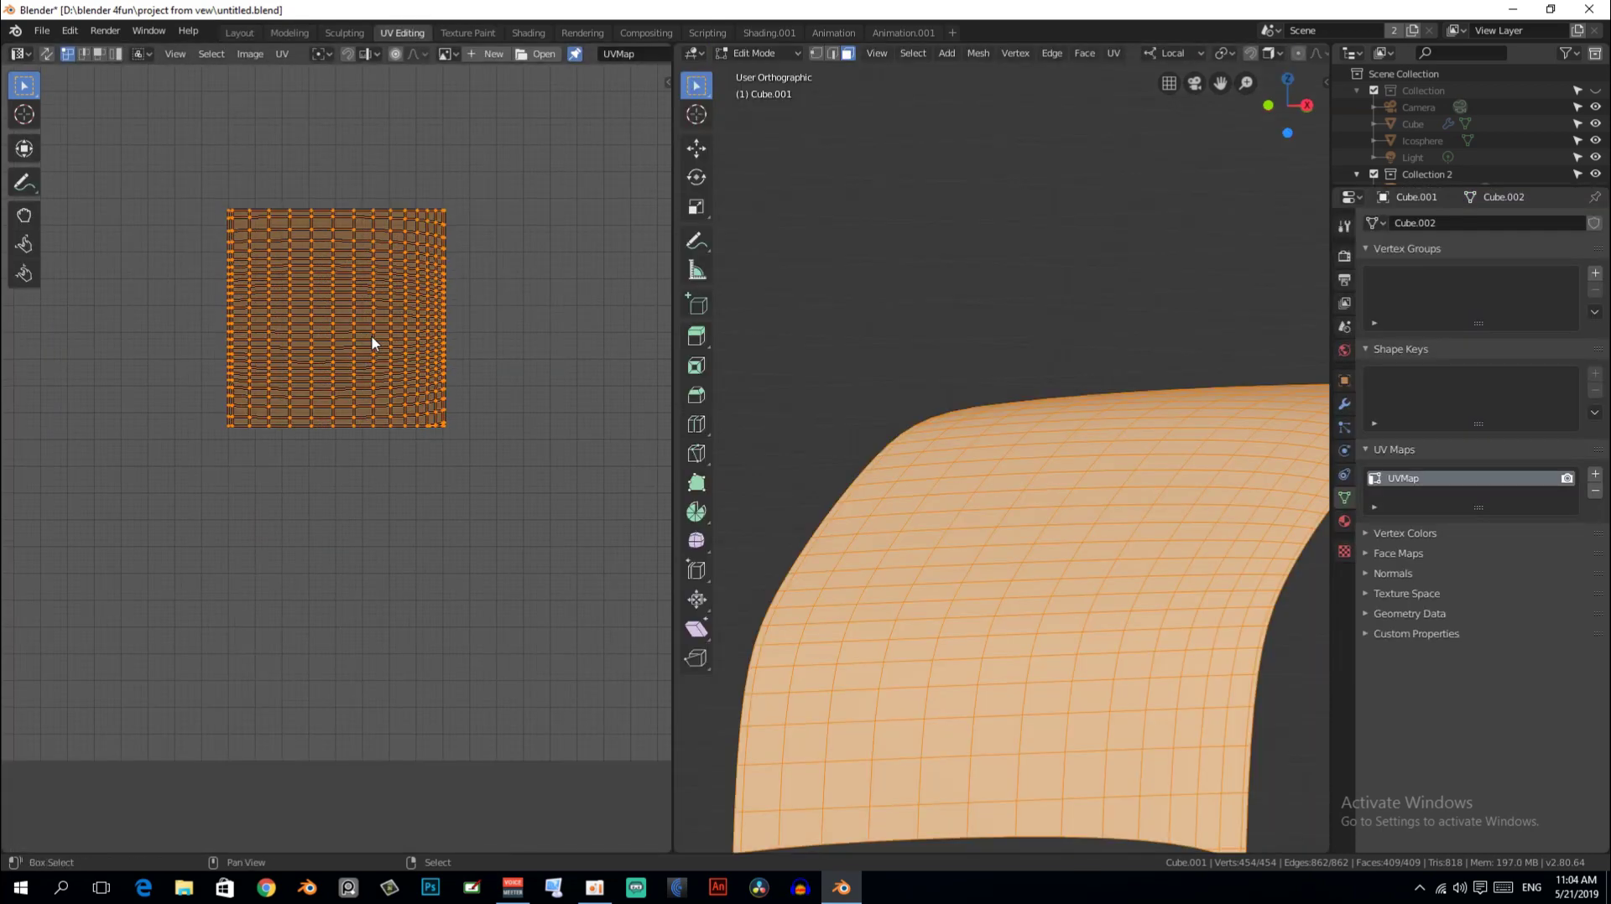
{"action": "left_click", "coordinate": [239, 32]}
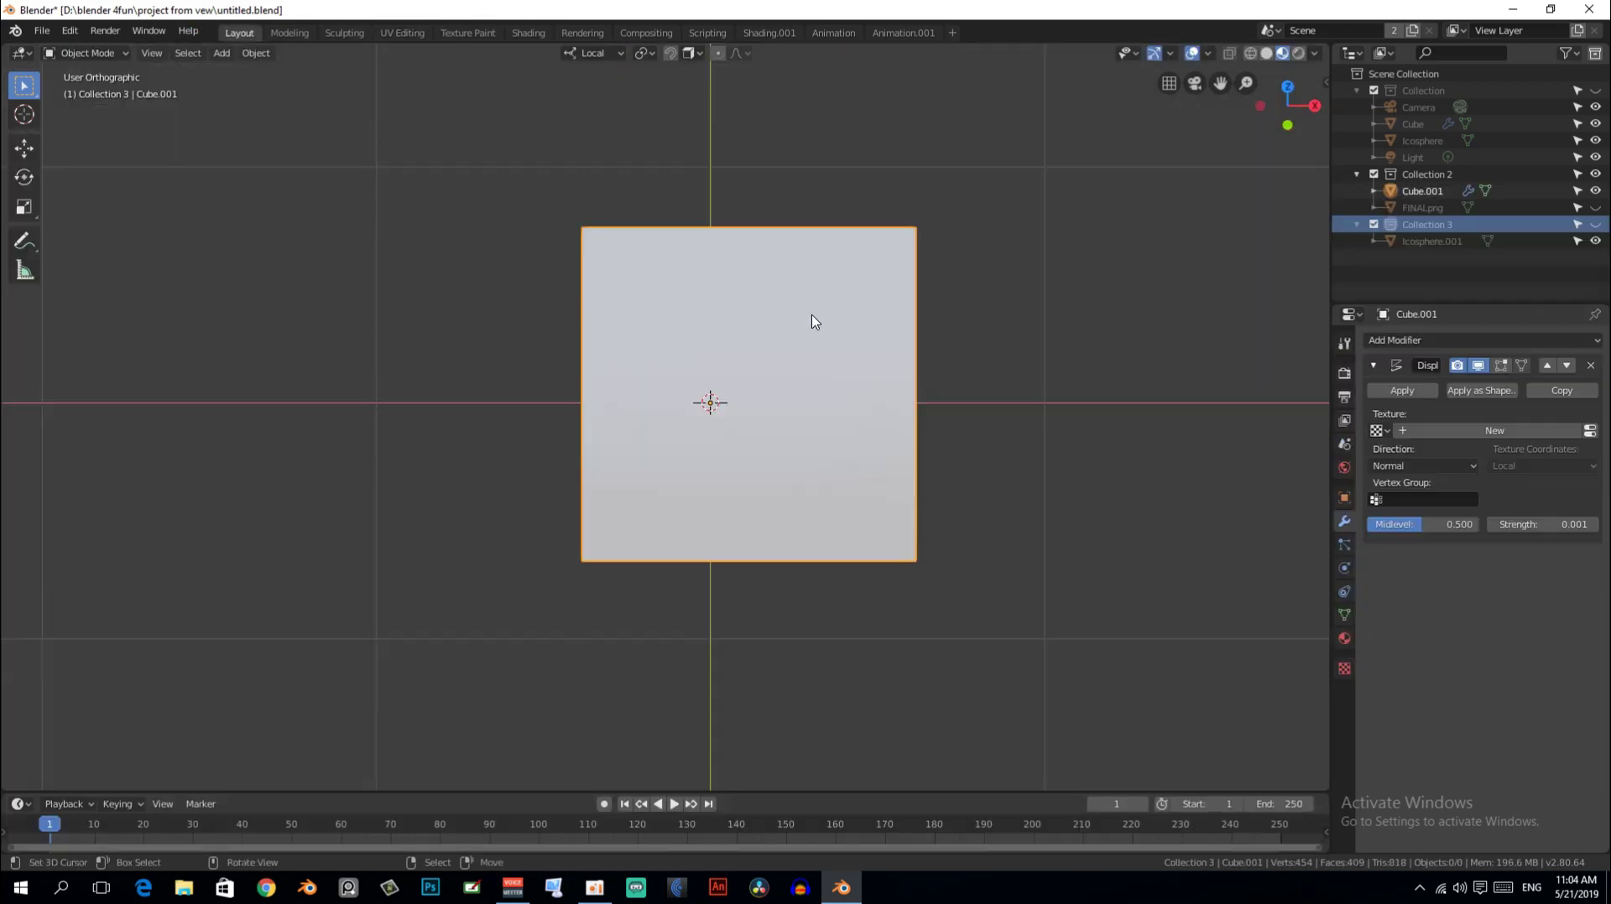
{"action": "left_click", "coordinate": [403, 32]}
{"action": "scroll", "coordinate": [426, 235], "scroll_direction": "down", "scroll_amount": 3}
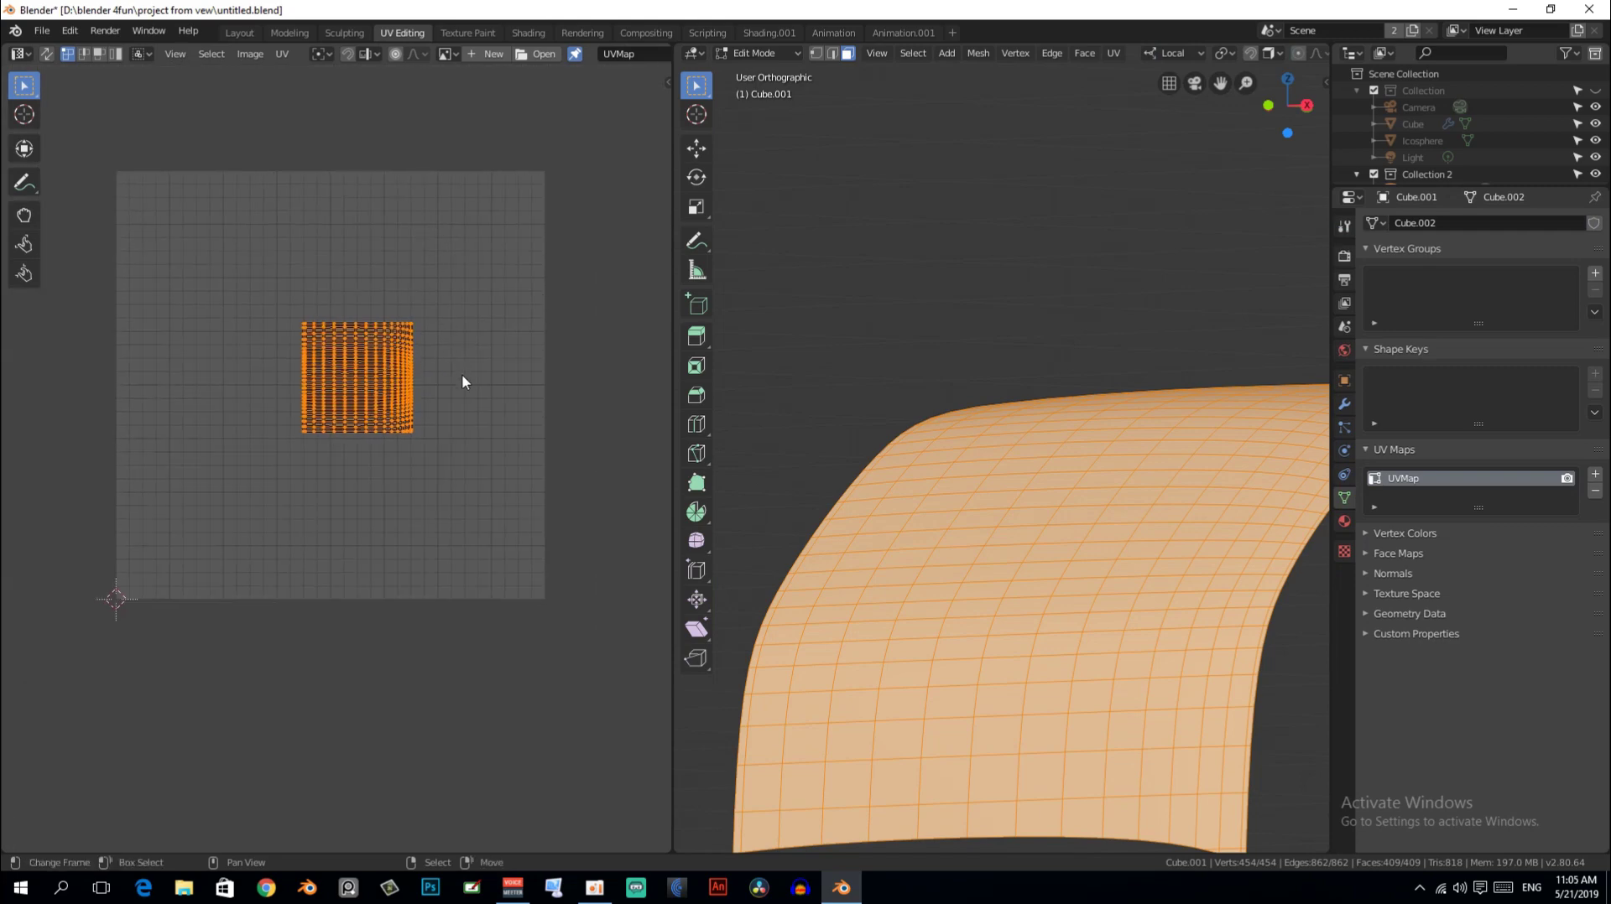
Move and scale the UV island, ending with a small square inside the UV space
{"action": "key", "text": "g"}
{"action": "left_click", "coordinate": [438, 375]}
{"action": "key", "text": "s"}
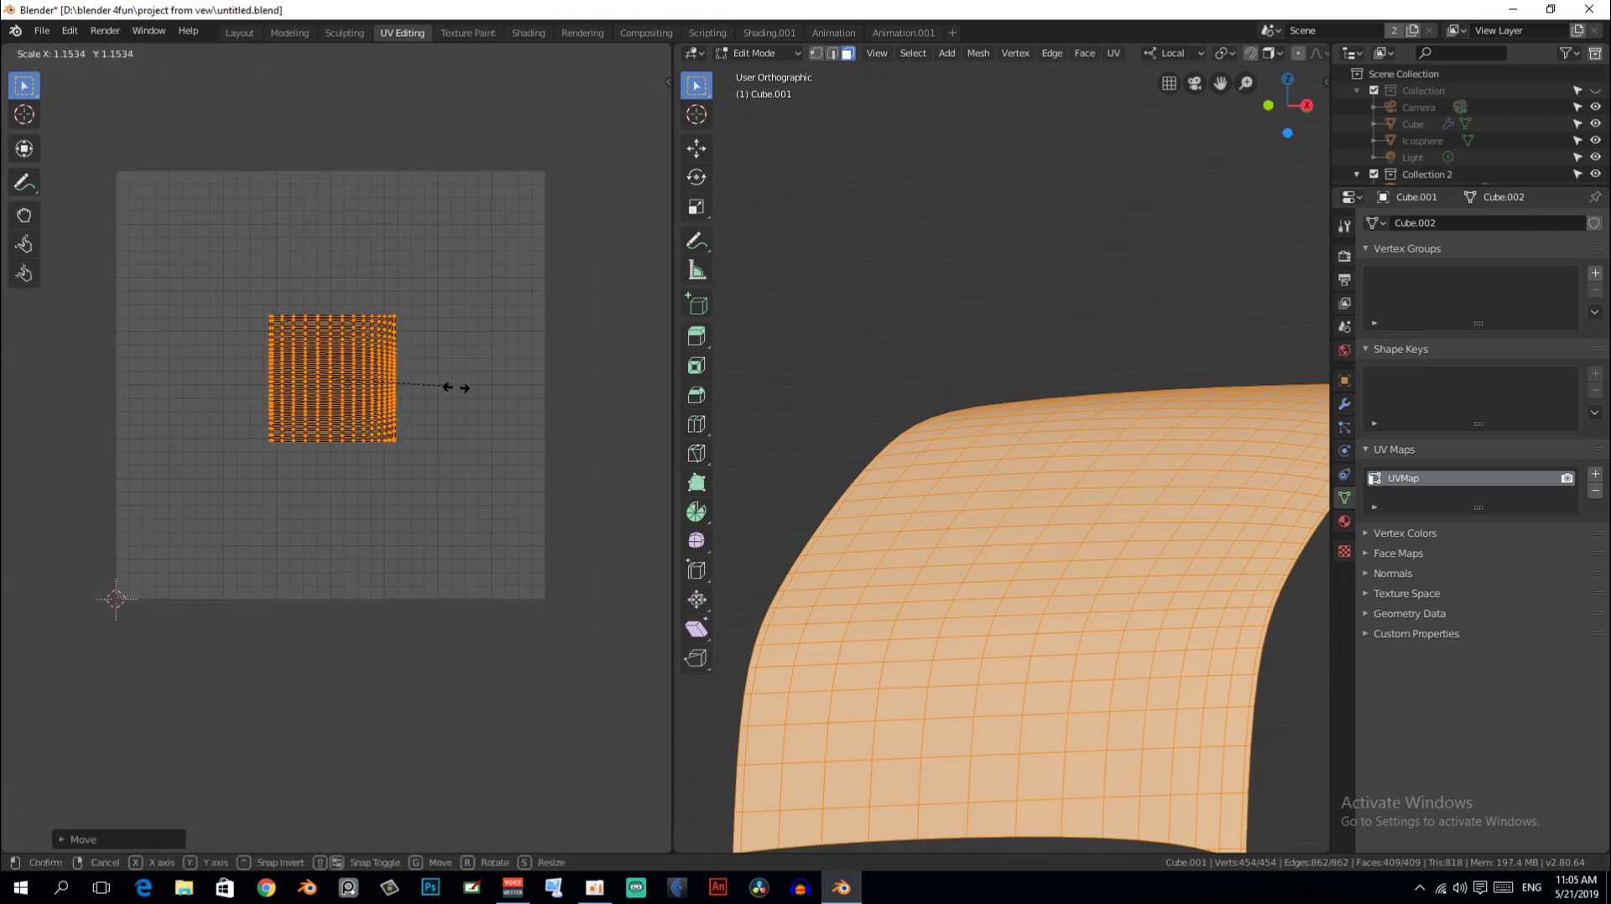
{"action": "left_click", "coordinate": [45, 496]}
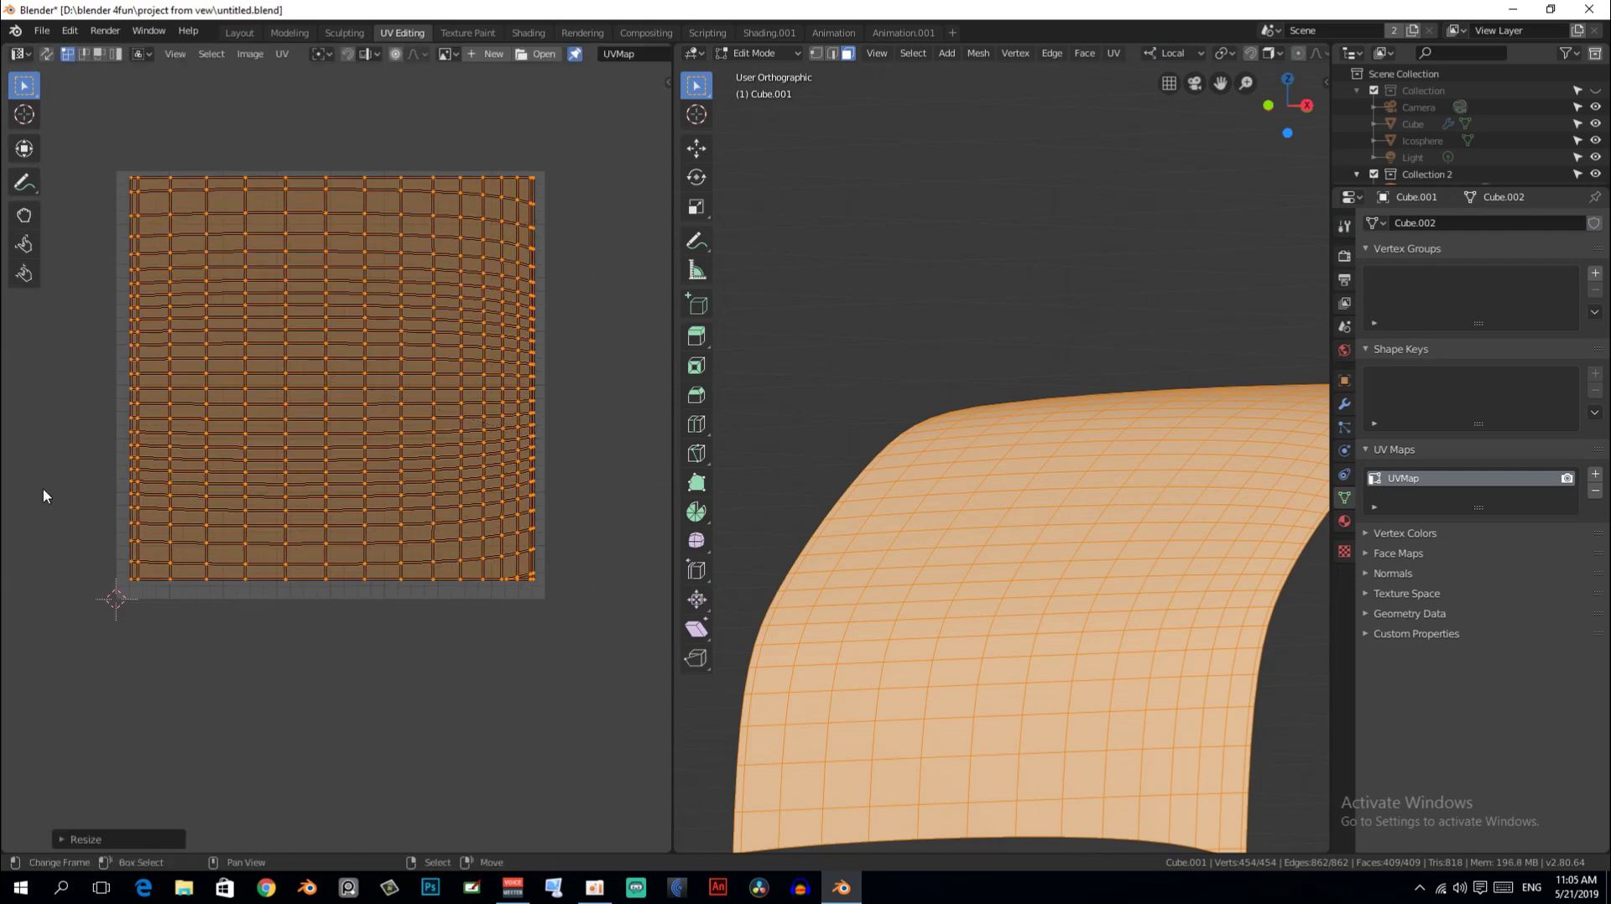
{"action": "key", "text": "g"}
{"action": "left_click", "coordinate": [324, 482]}
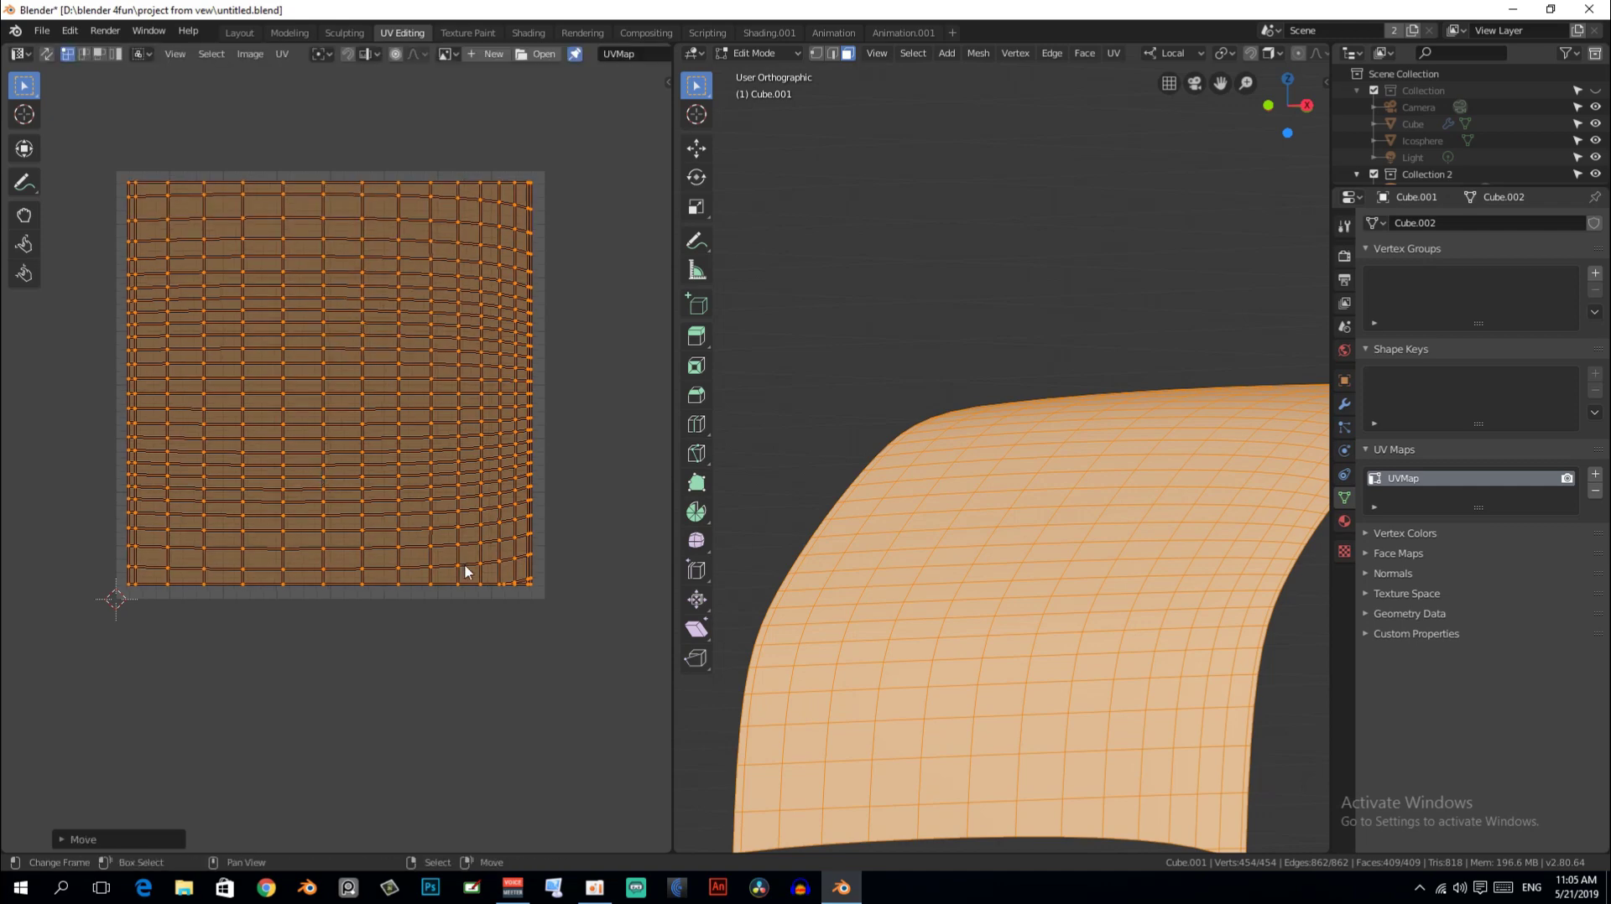
{"action": "key", "text": "s"}
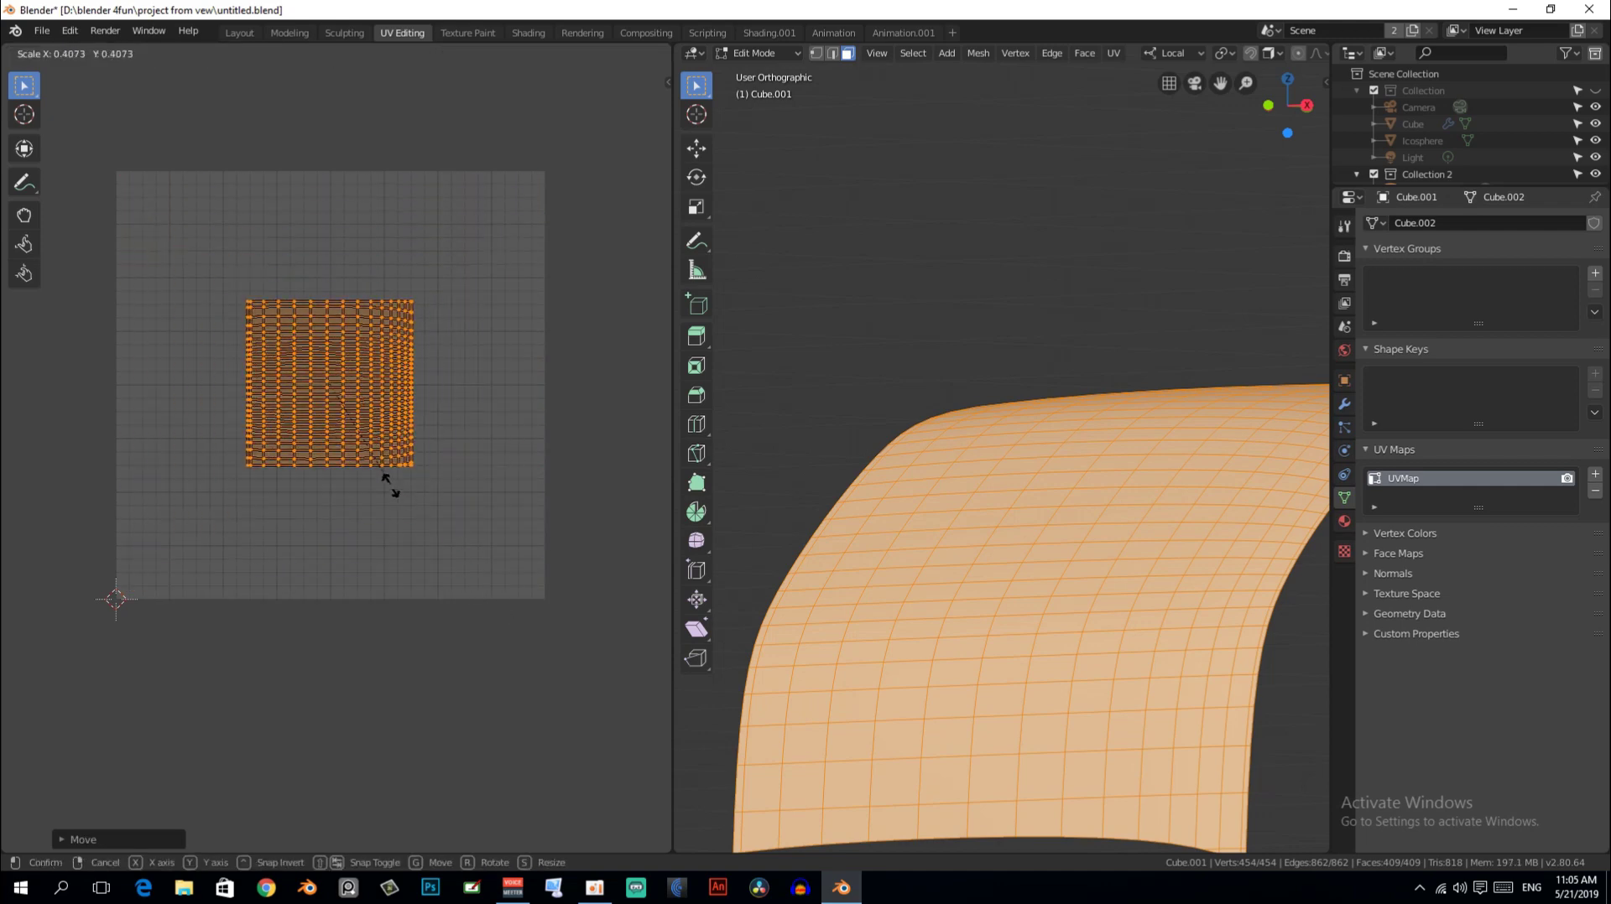
{"action": "left_click", "coordinate": [384, 485]}
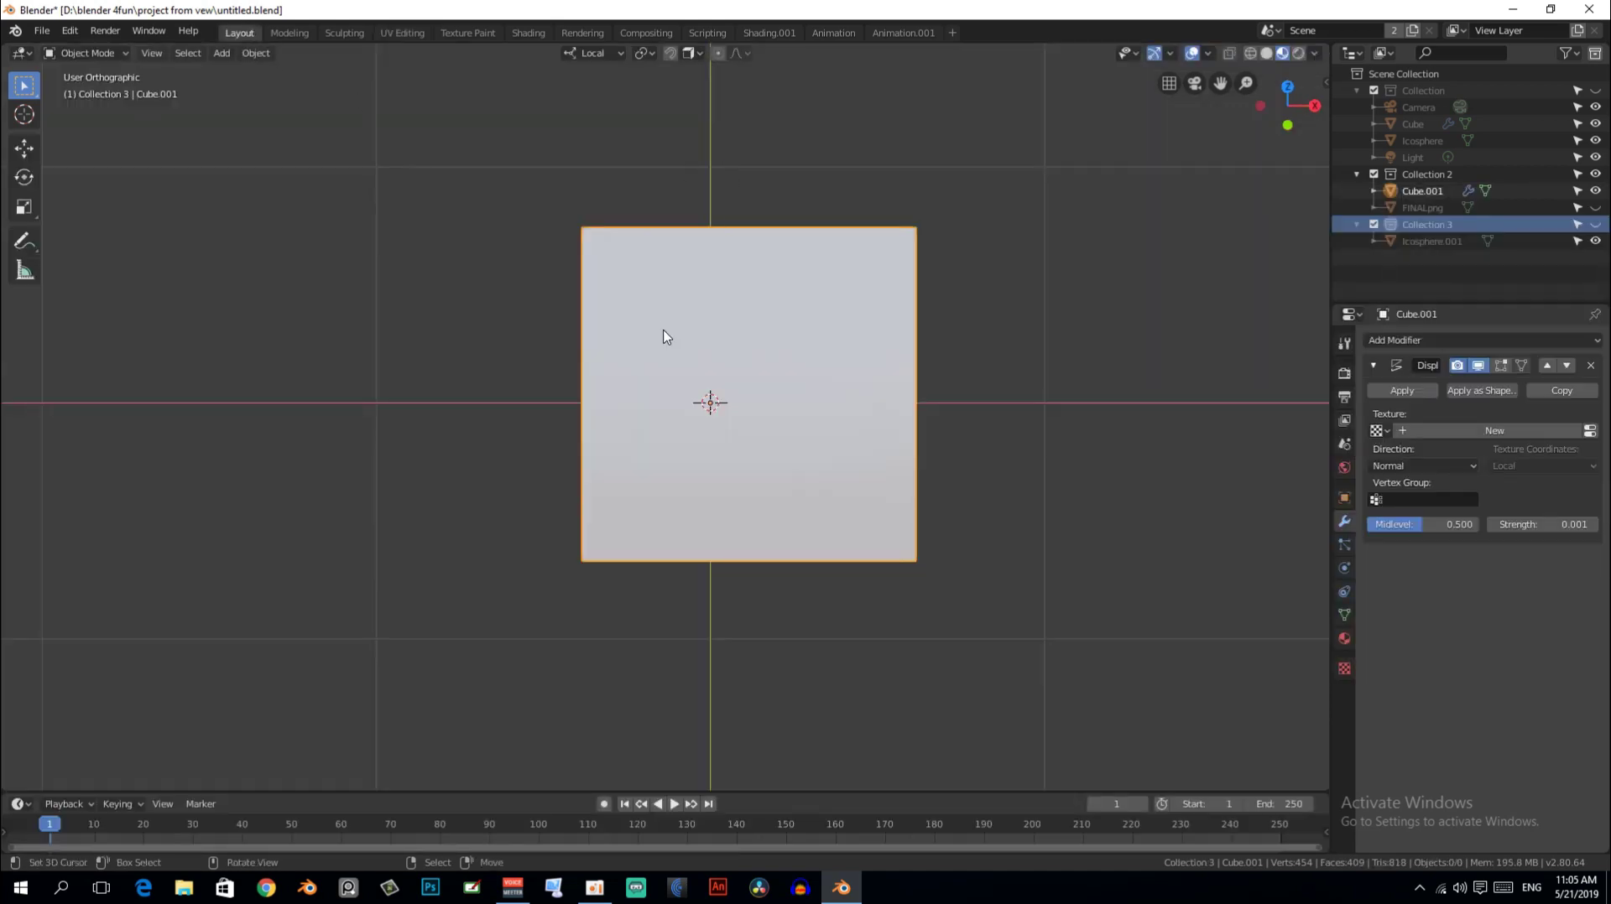
Re-project Cube.001's UVs from a panned view, check the tilted island, and return to Layout
{"action": "key", "text": "Tab"}
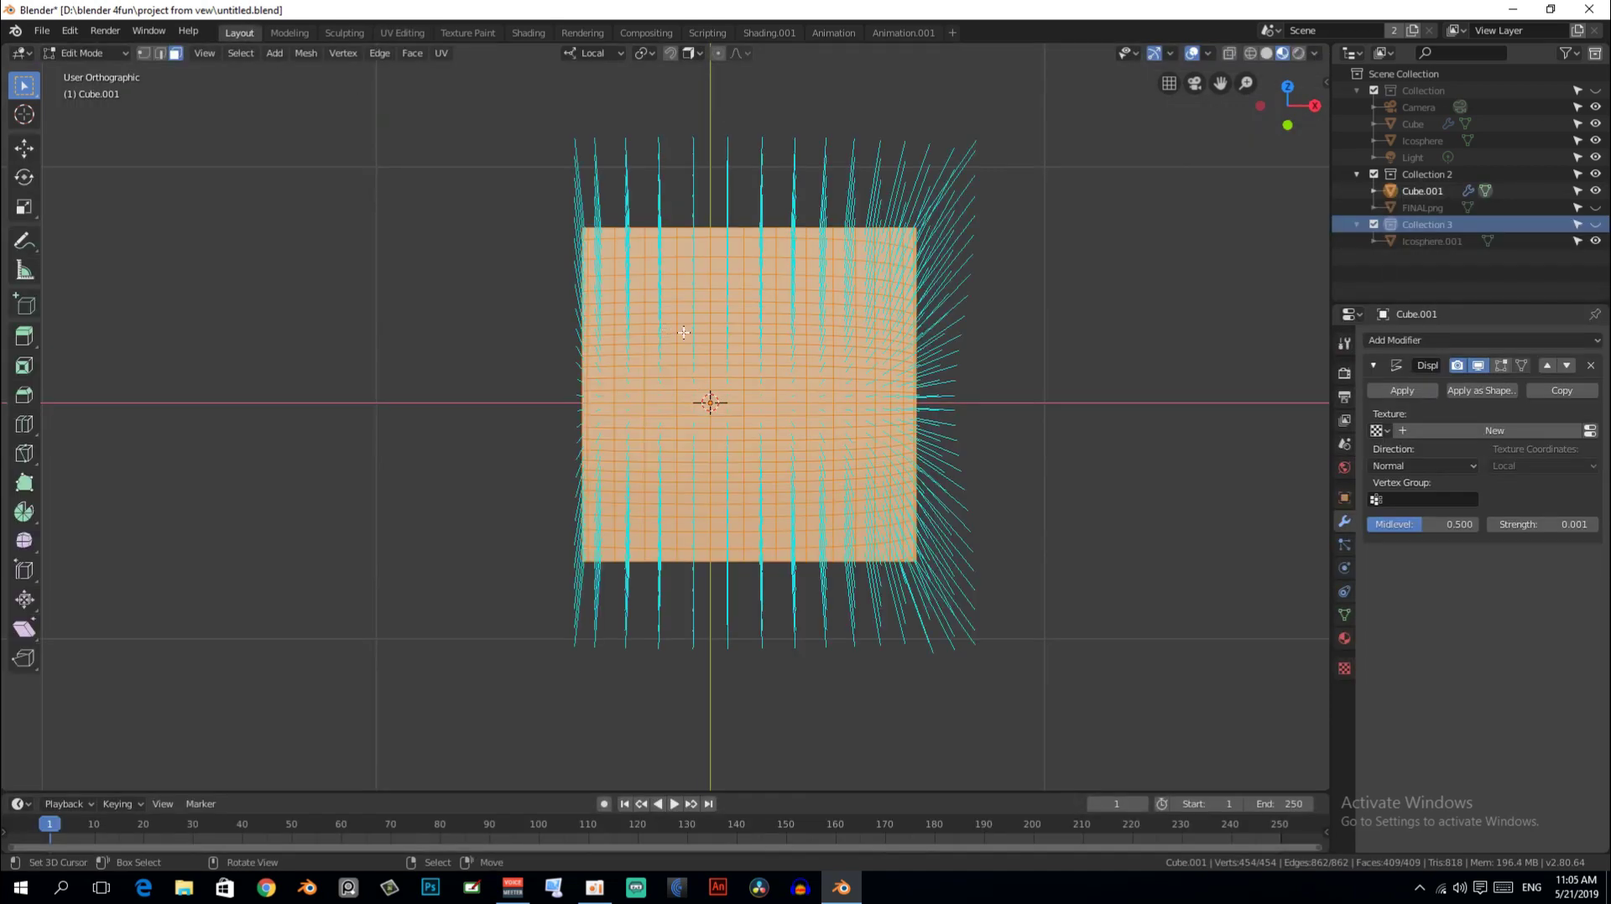
{"action": "middle_click_drag", "start_coordinate": [684, 332], "coordinate": [745, 304], "text": "shift"}
{"action": "key", "text": "u"}
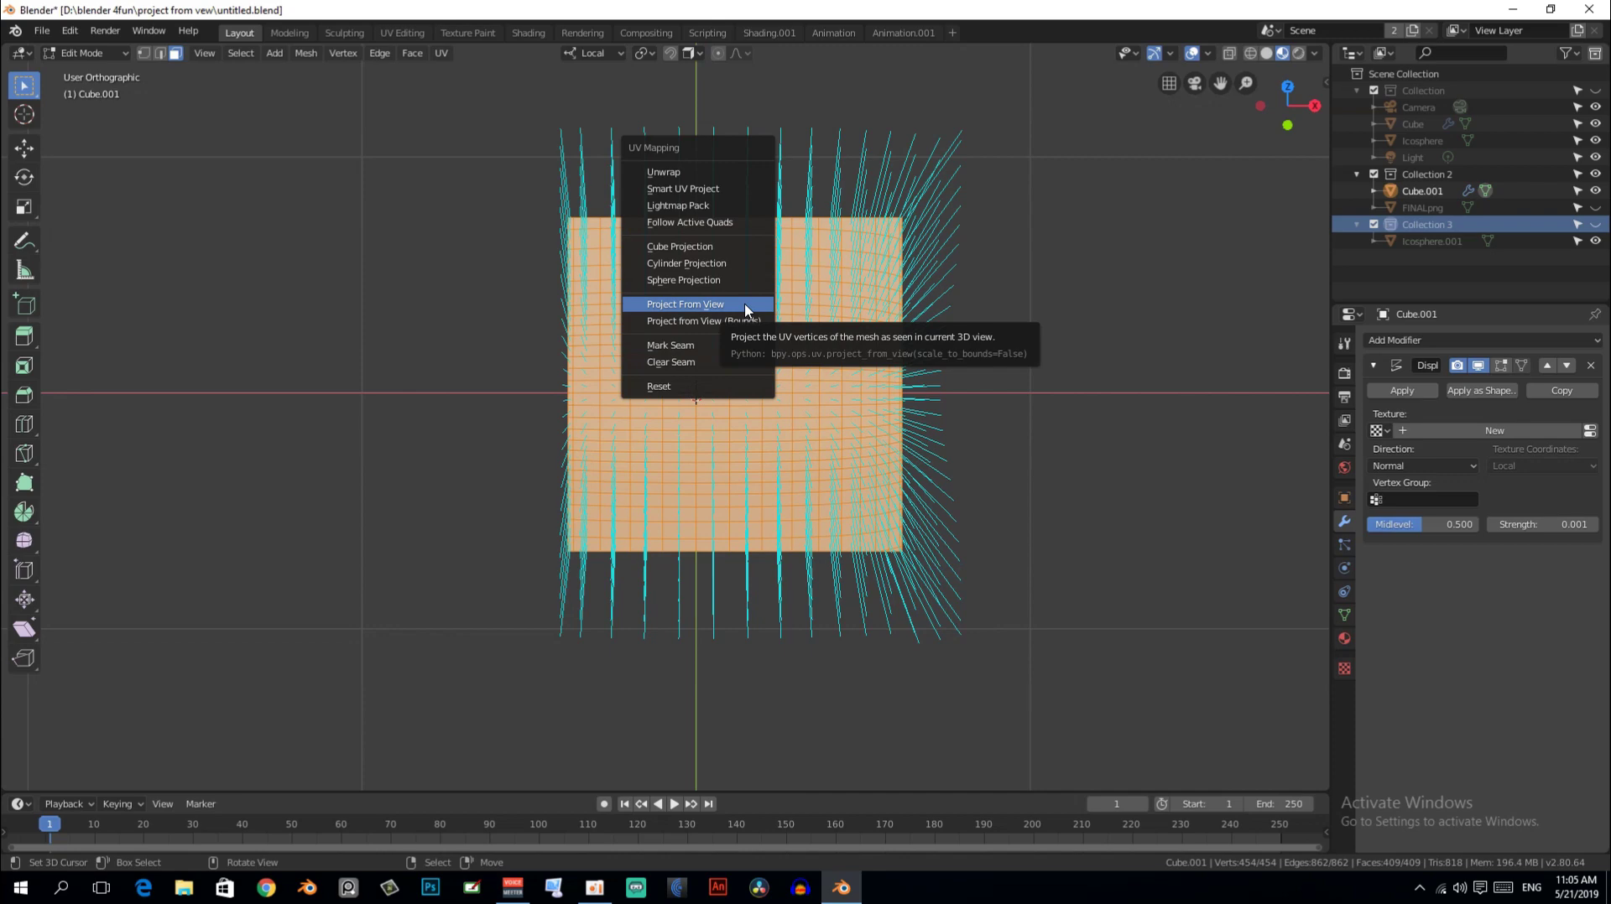
{"action": "left_click", "coordinate": [745, 310]}
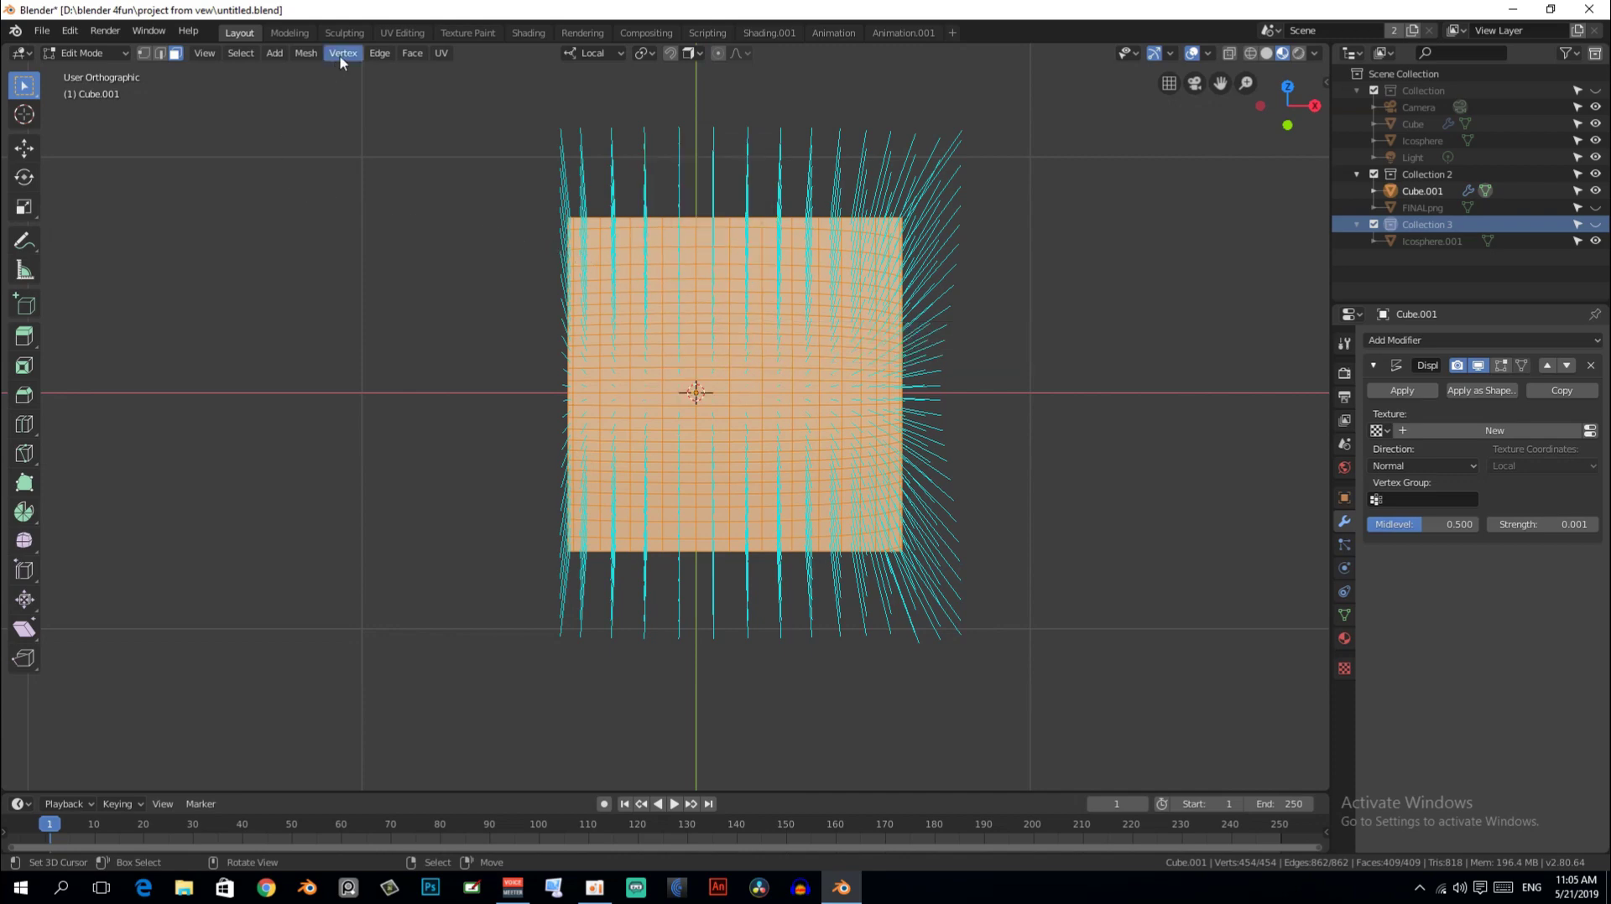
{"action": "left_click", "coordinate": [403, 31]}
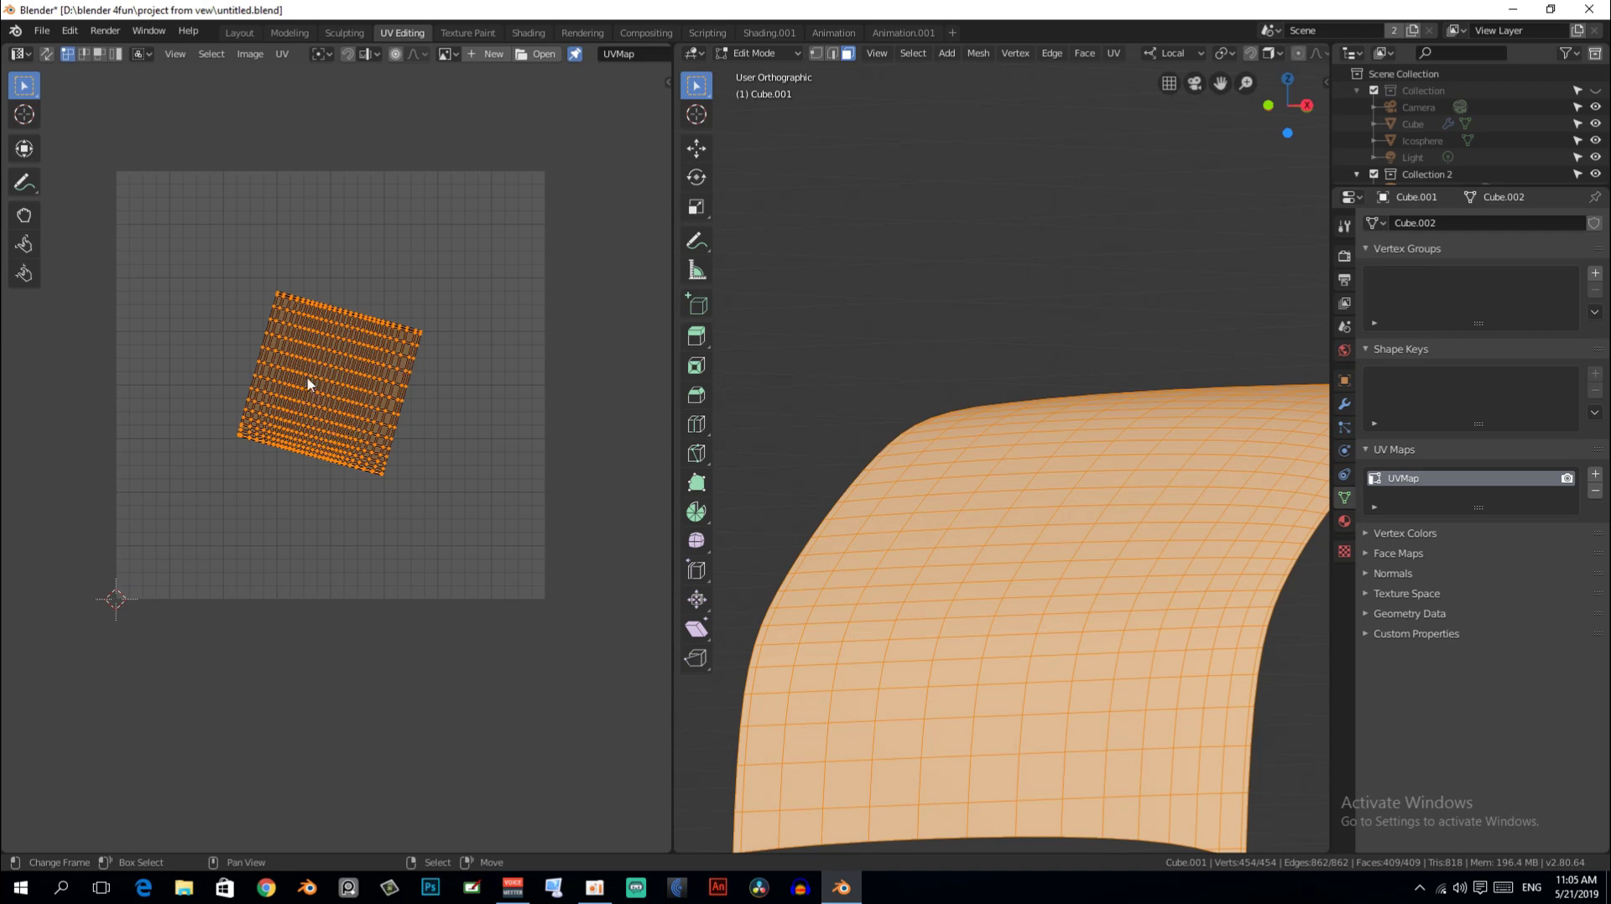
{"action": "left_click", "coordinate": [244, 32]}
Re-project with Project From View (Bounds) to fill the UV square, verify it, then open Shading
{"action": "key", "text": "Tab"}
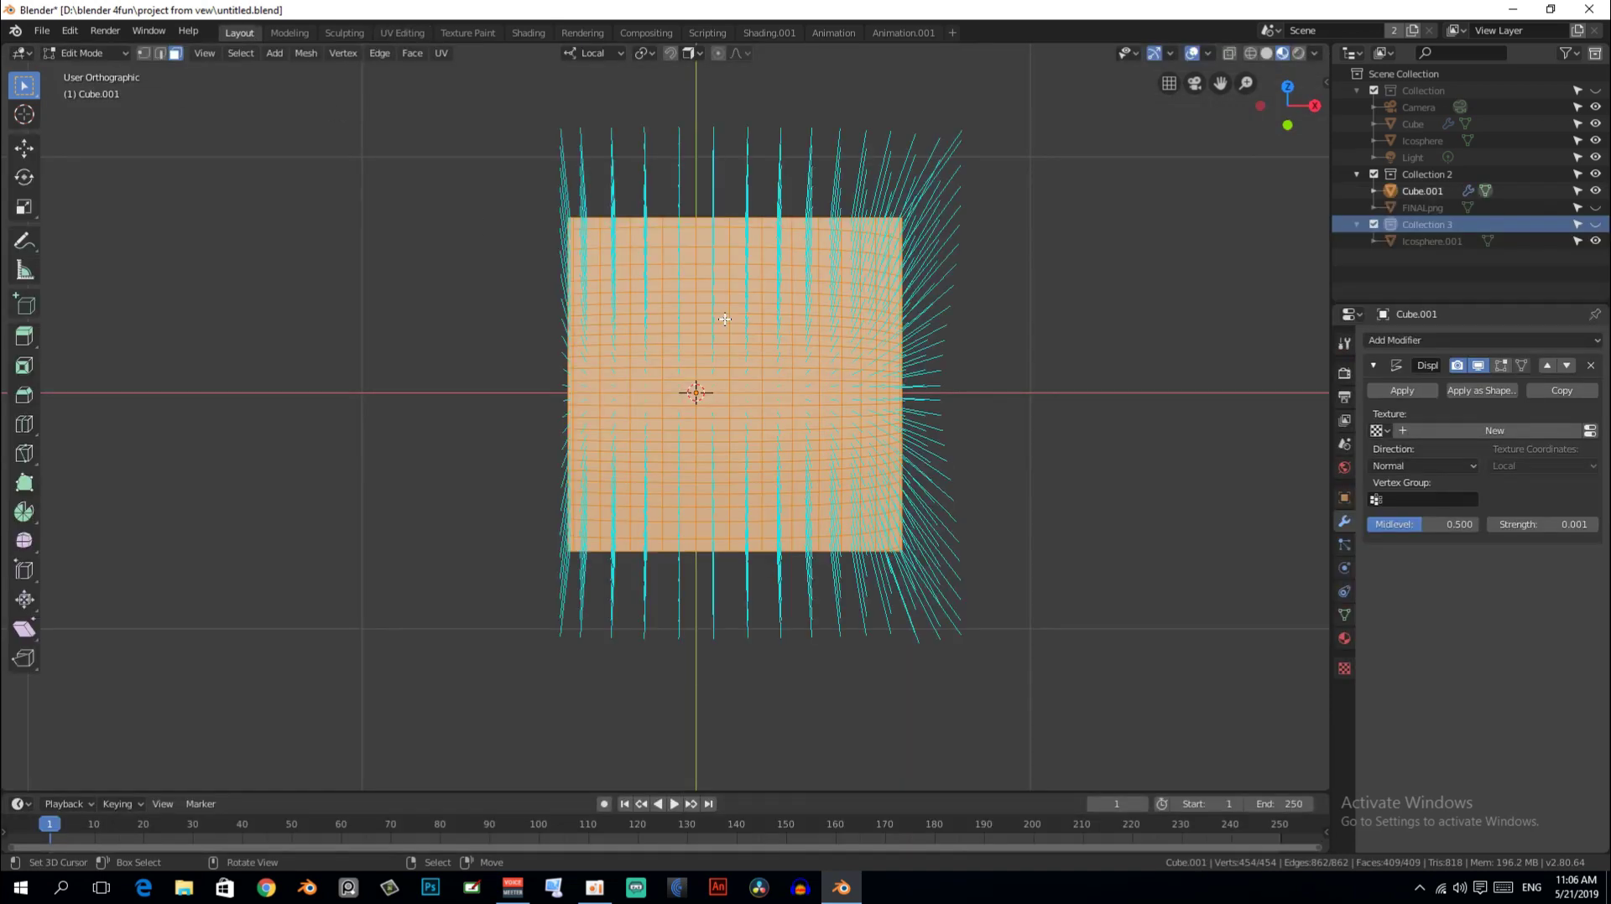
{"action": "key", "text": "u"}
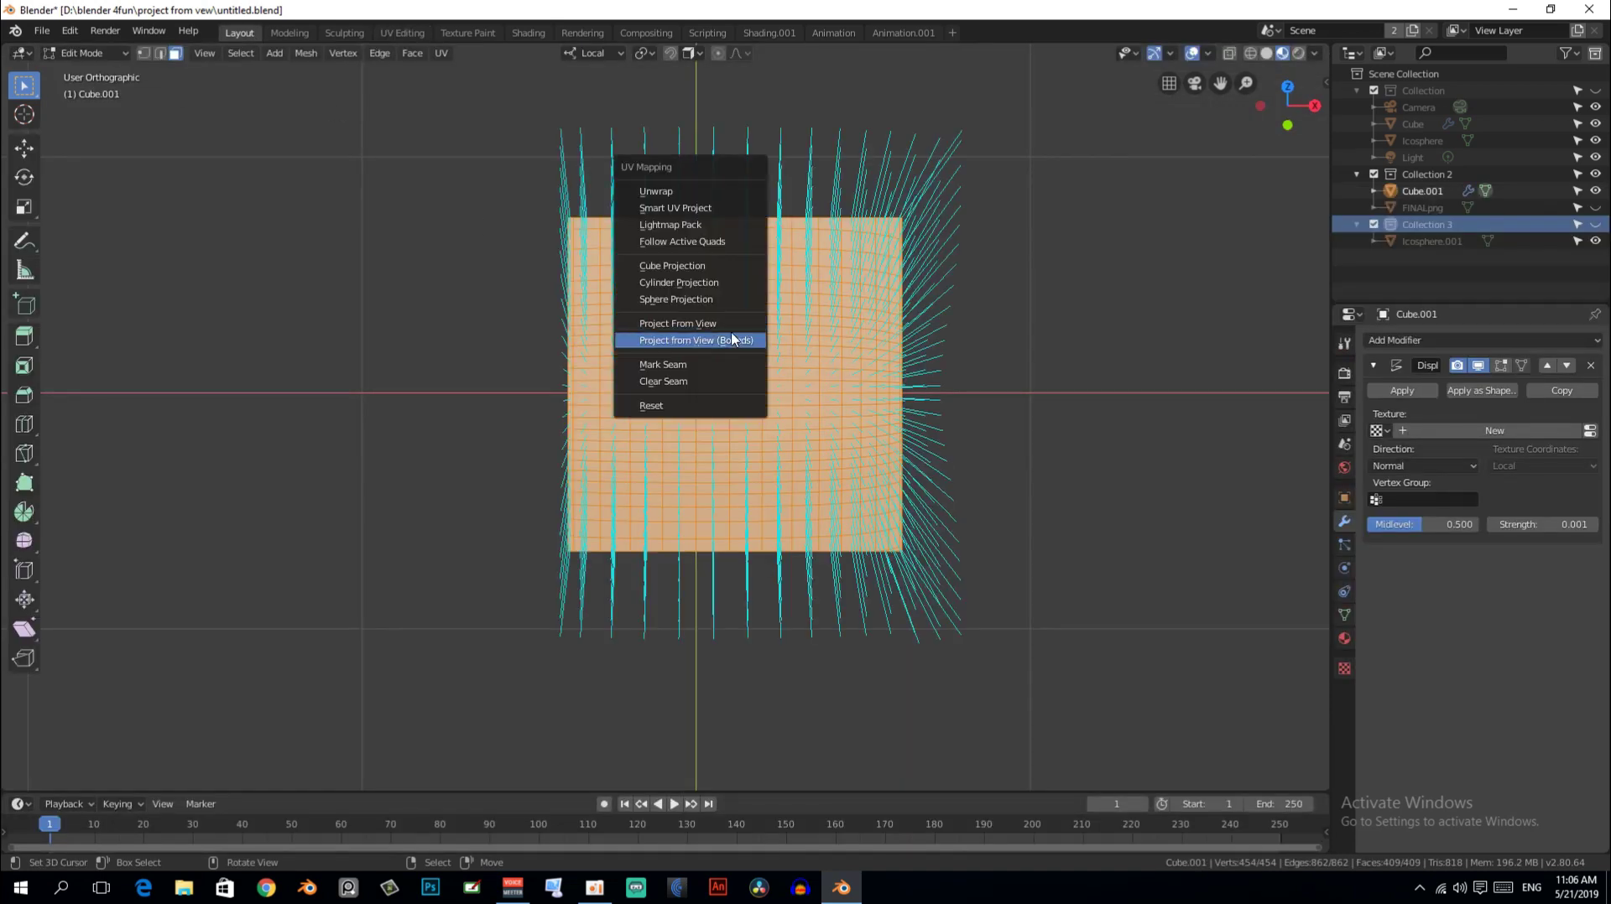
{"action": "left_click", "coordinate": [732, 339]}
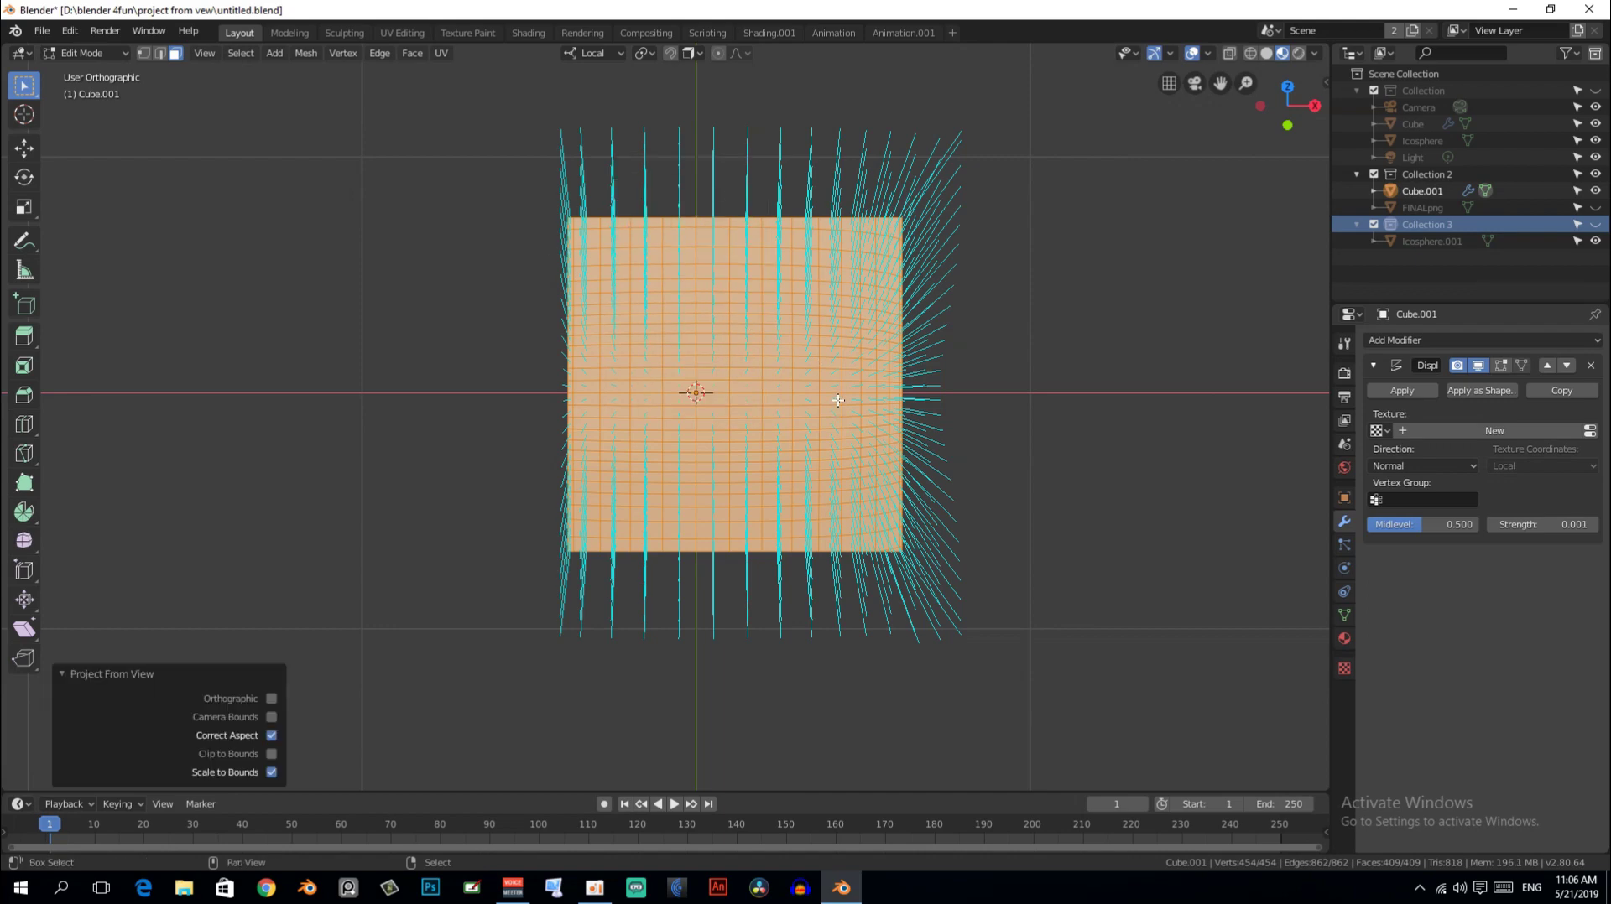
{"action": "middle_click_drag", "start_coordinate": [838, 400], "coordinate": [804, 404], "text": "shift"}
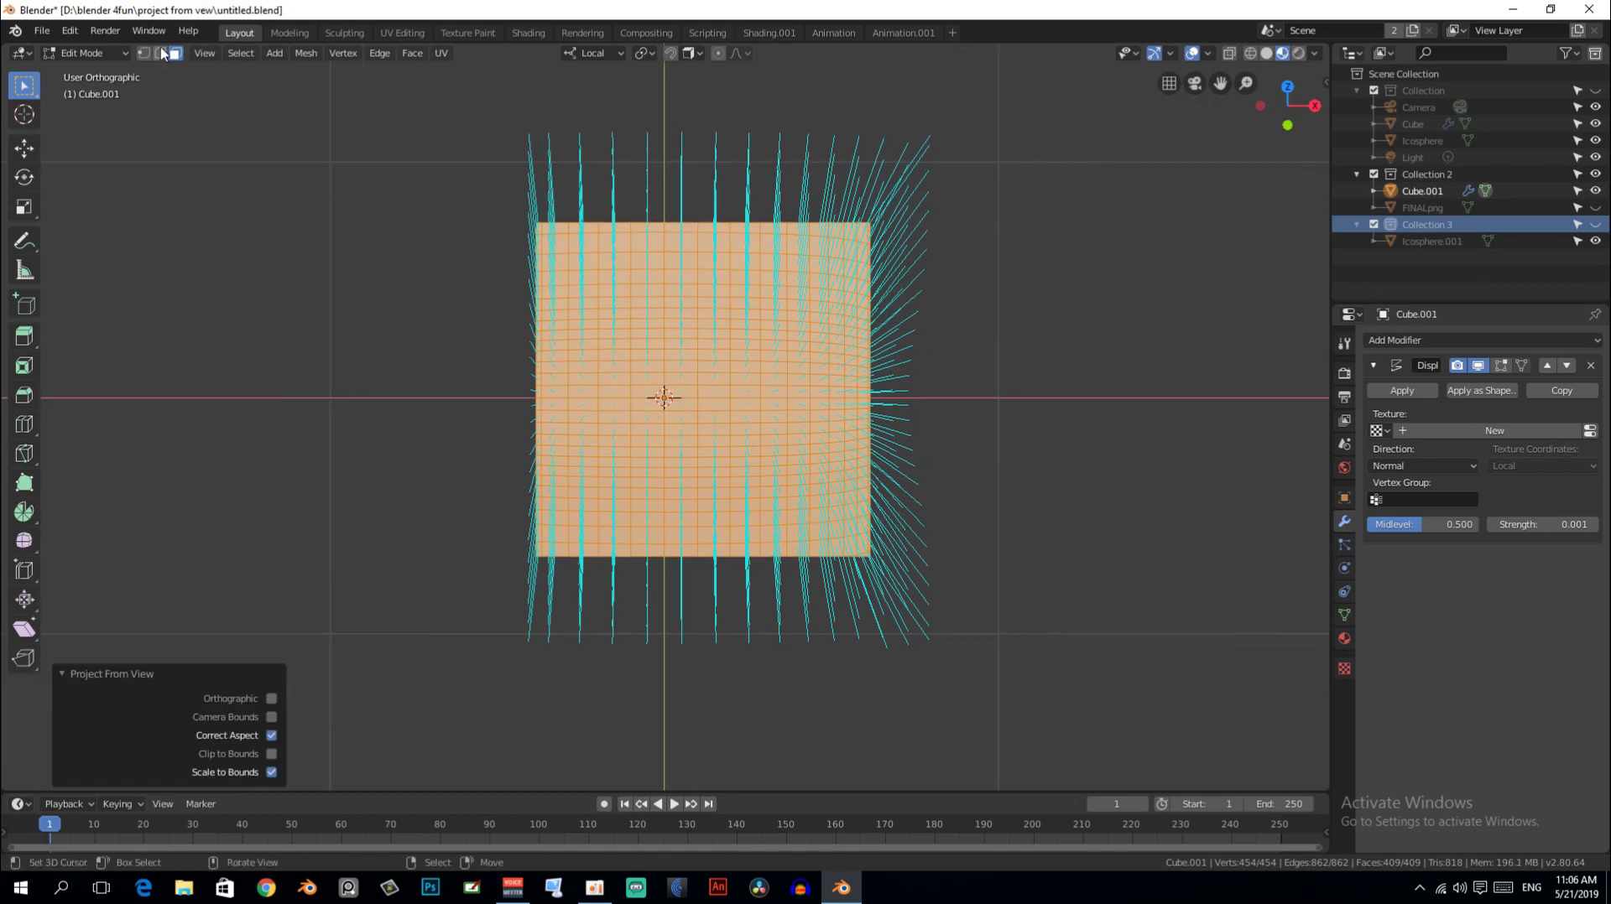
{"action": "left_click", "coordinate": [403, 33]}
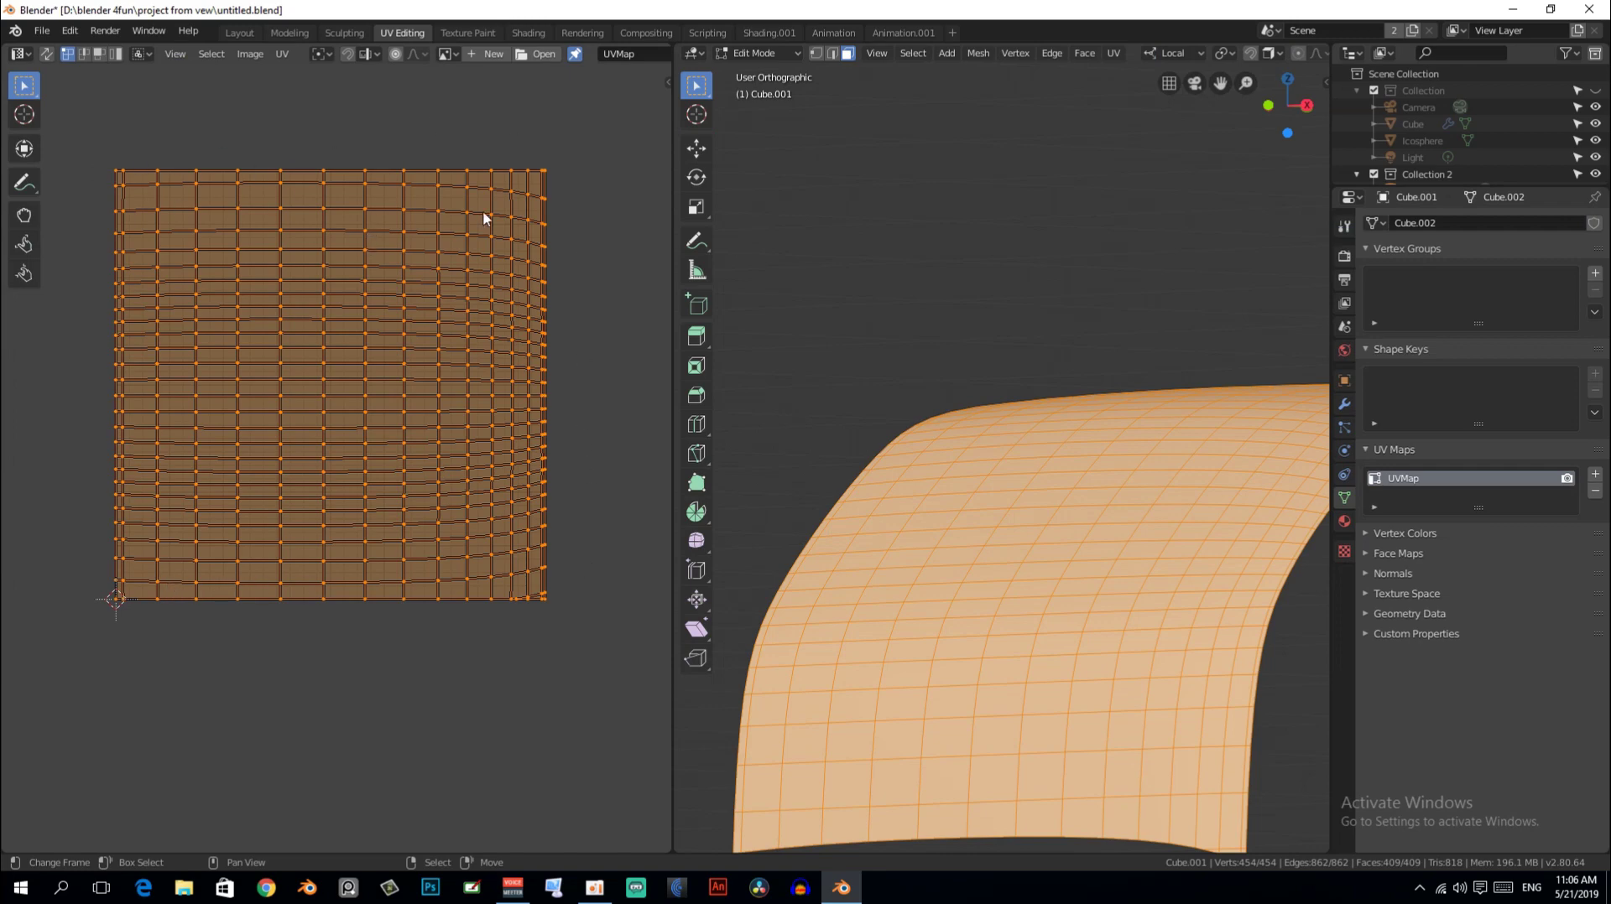
{"action": "middle_click_drag", "start_coordinate": [485, 216], "coordinate": [514, 261]}
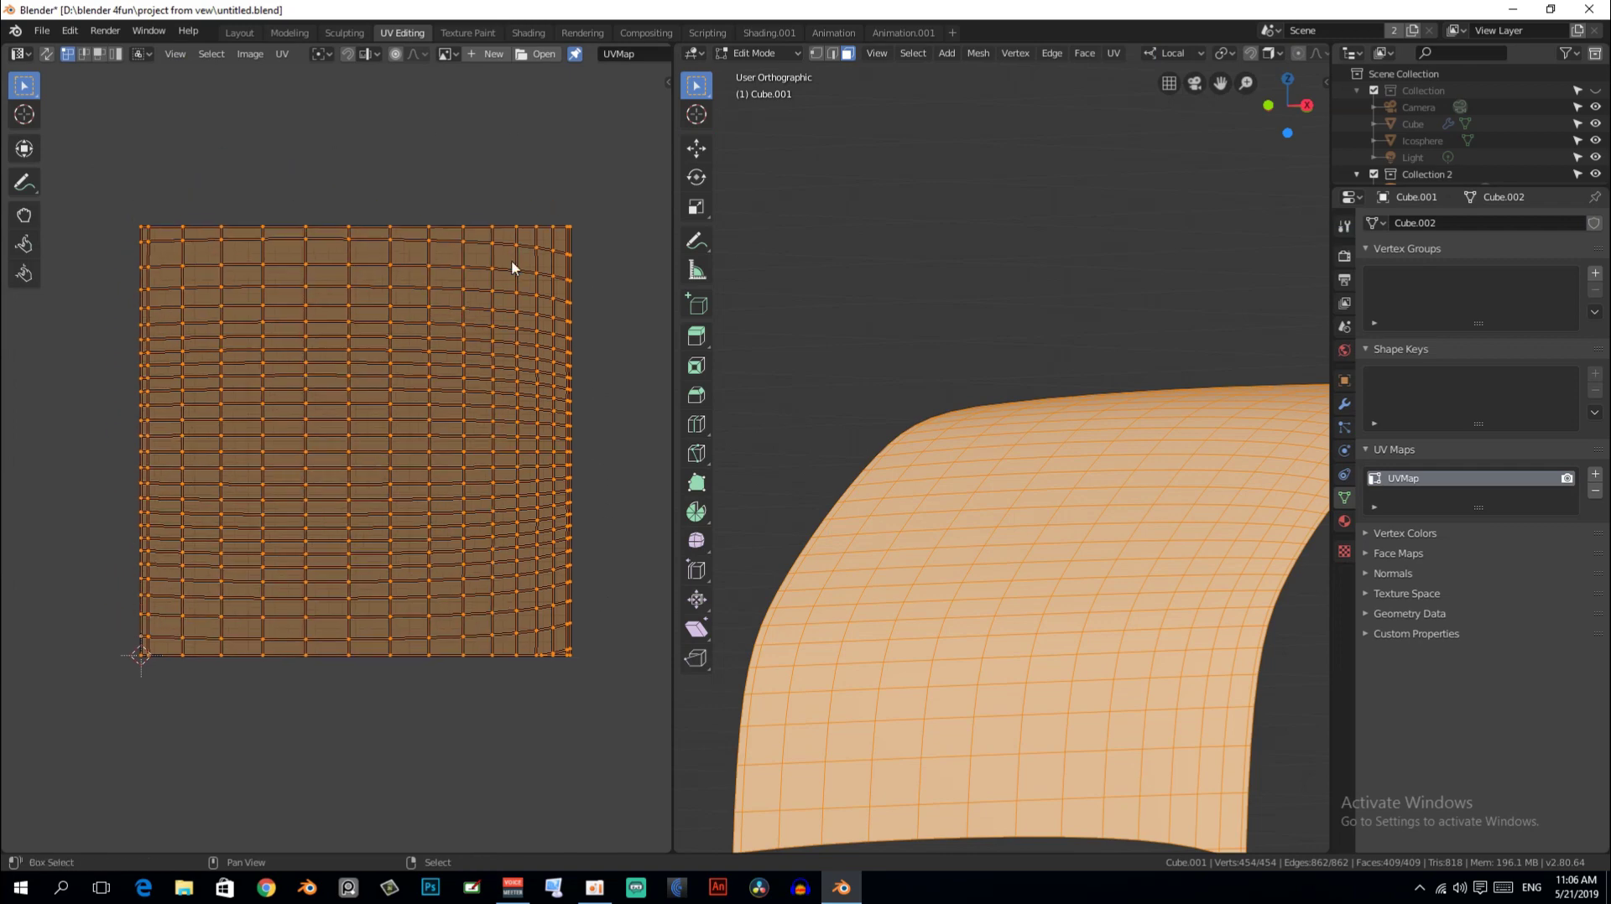
{"action": "left_click", "coordinate": [526, 32]}
Load FINALpng.png into Material.001's Image Texture node
{"action": "mouse_move", "coordinate": [692, 301]}
{"action": "middle_mouse_down"}
{"action": "mouse_move", "coordinate": [651, 205]}
{"action": "mouse_move", "coordinate": [587, 220]}
{"action": "middle_mouse_up"}
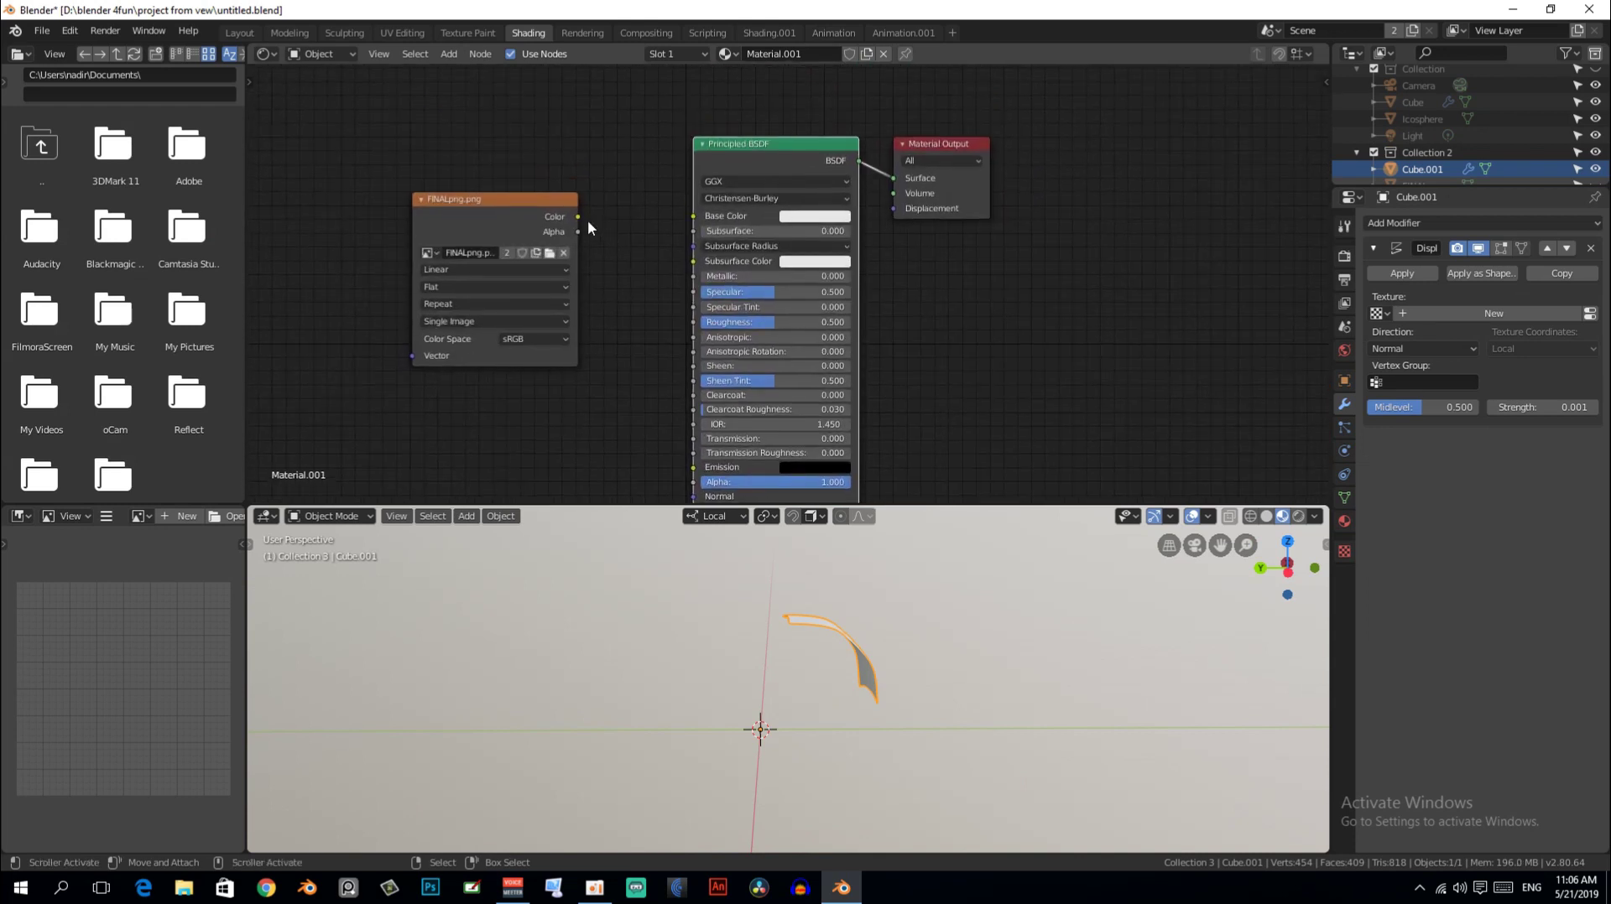
{"action": "left_click", "coordinate": [429, 252]}
{"action": "left_click", "coordinate": [459, 276]}
{"action": "left_click_drag", "start_coordinate": [578, 217], "coordinate": [693, 216]}
{"action": "scroll", "coordinate": [1588, 95], "scroll_direction": "up", "scroll_amount": 1}
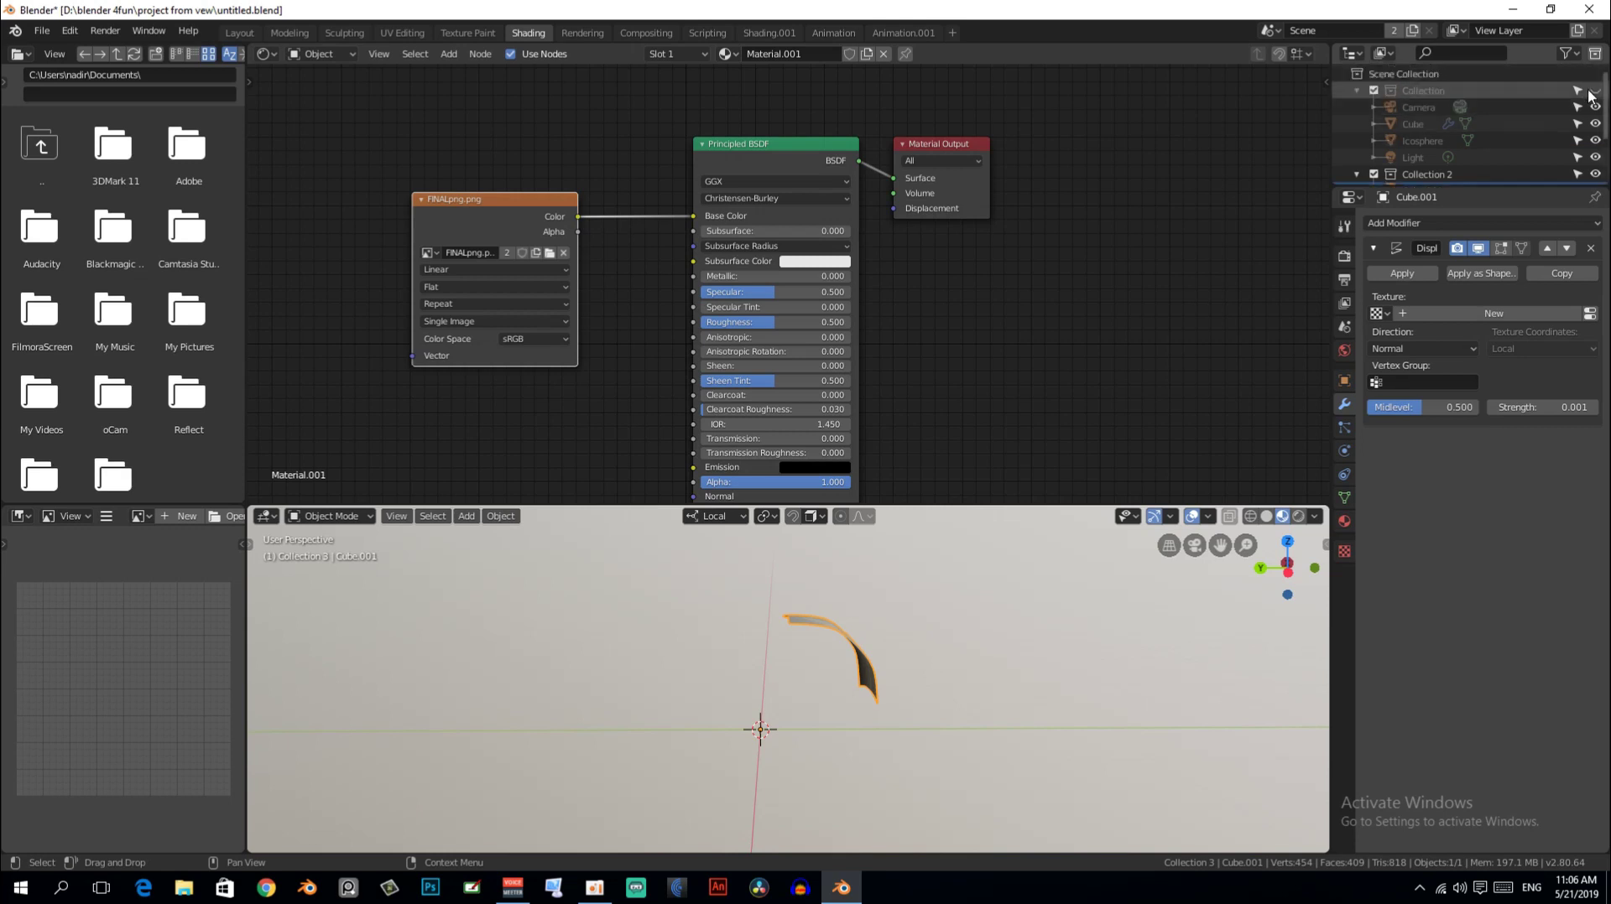
Unhide the copper cube's collection and orbit in to view the textured surface
{"action": "left_click", "coordinate": [1593, 90]}
{"action": "mouse_move", "coordinate": [604, 696]}
{"action": "middle_mouse_down"}
{"action": "mouse_move", "coordinate": [641, 656]}
{"action": "mouse_move", "coordinate": [717, 693]}
{"action": "mouse_move", "coordinate": [694, 568]}
{"action": "mouse_move", "coordinate": [657, 564]}
{"action": "mouse_move", "coordinate": [776, 567]}
{"action": "middle_mouse_up"}
{"action": "scroll", "coordinate": [717, 693], "scroll_direction": "up", "scroll_amount": 3}
{"action": "scroll", "coordinate": [706, 656], "scroll_direction": "up", "scroll_amount": 2}
Maximize the 3D viewport to show the BLENDER 4FUN logo on the copper cube's curved face
{"action": "key", "text": "ctrl+space"}
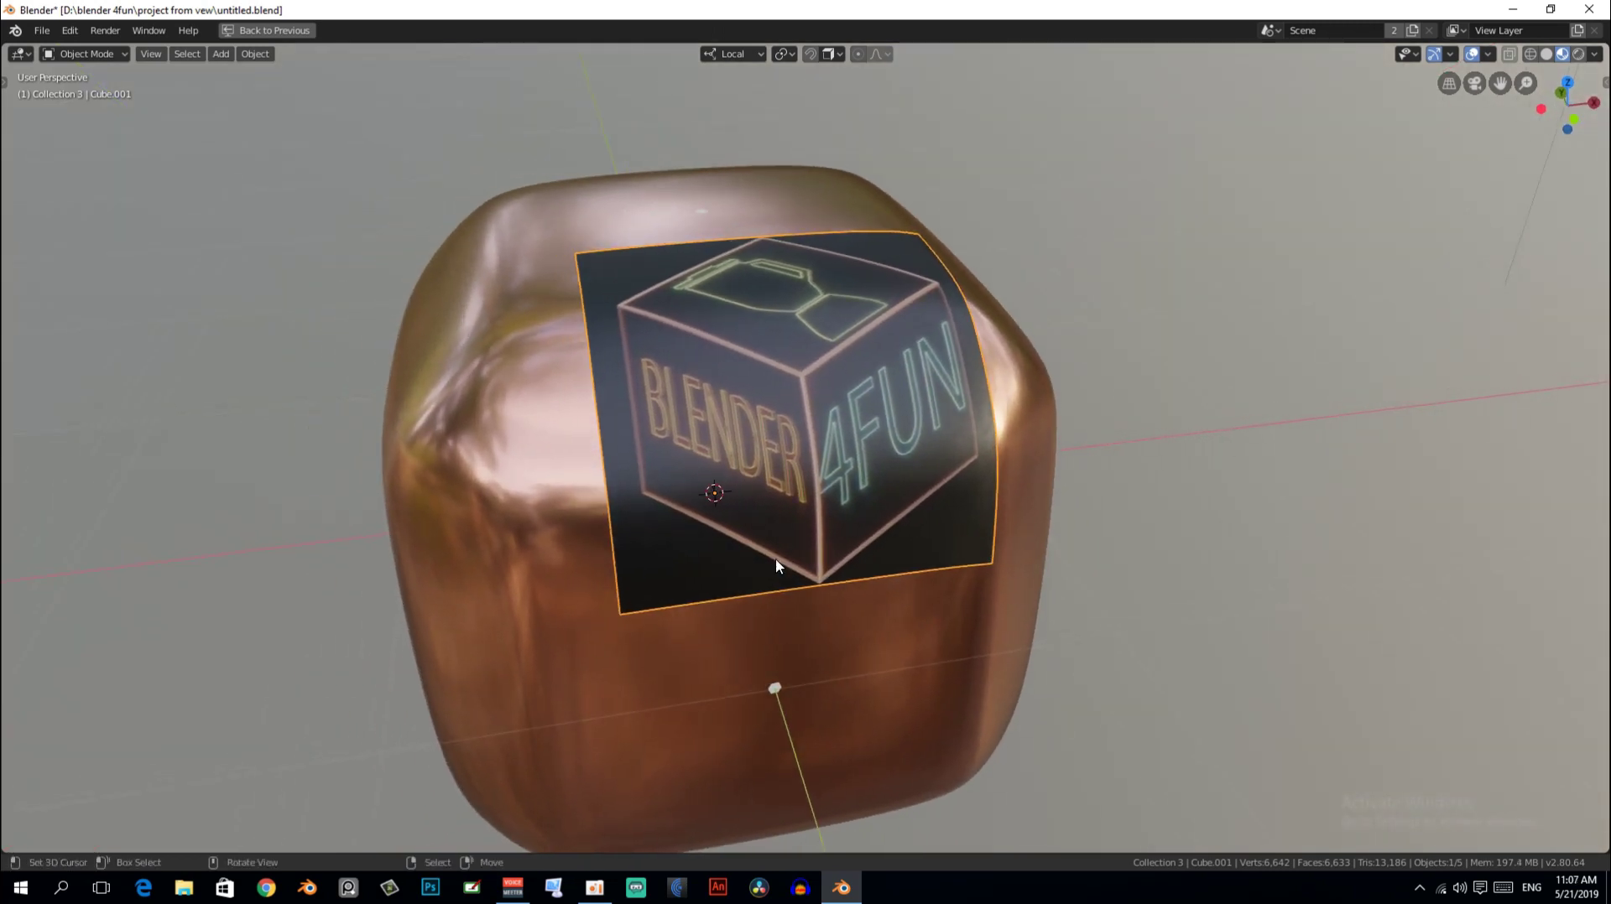